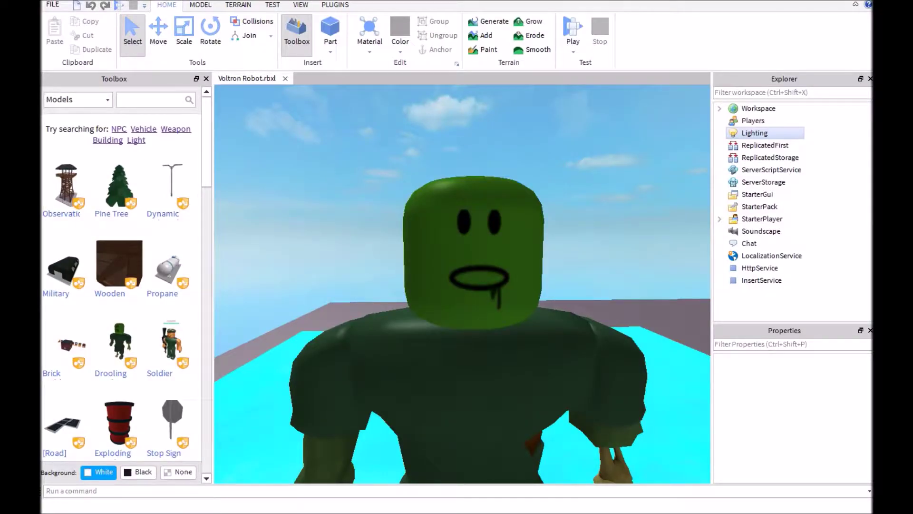
scroll(463, 284, down, 5)
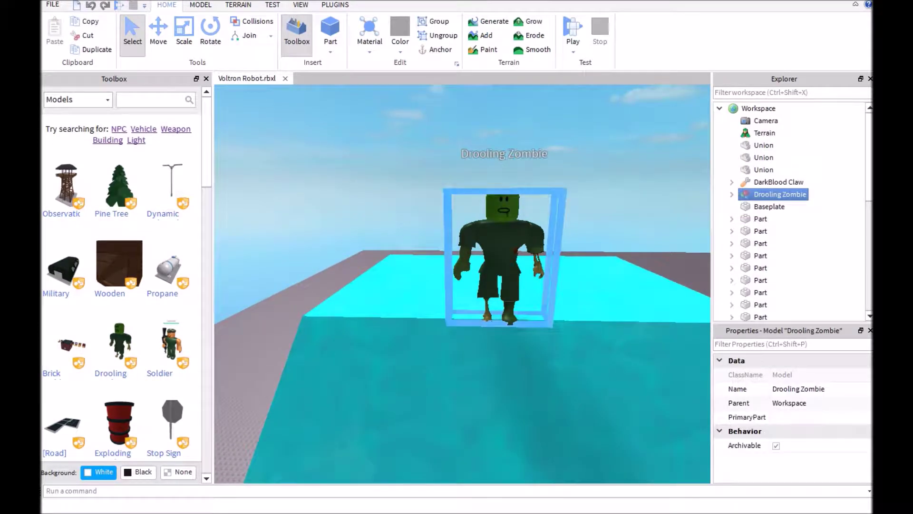
Delete the Drooling Zombie model so the cyan platform is empty.
key(Delete)
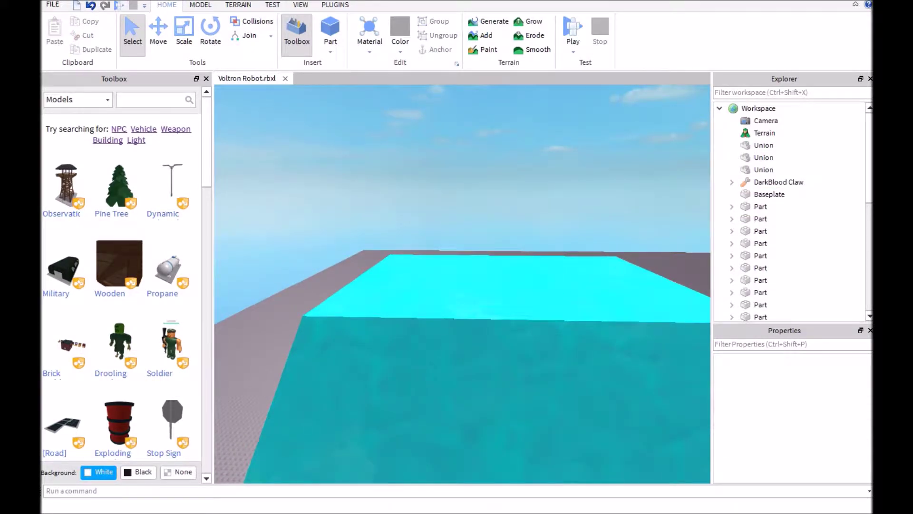
scroll(463, 284, down, 5)
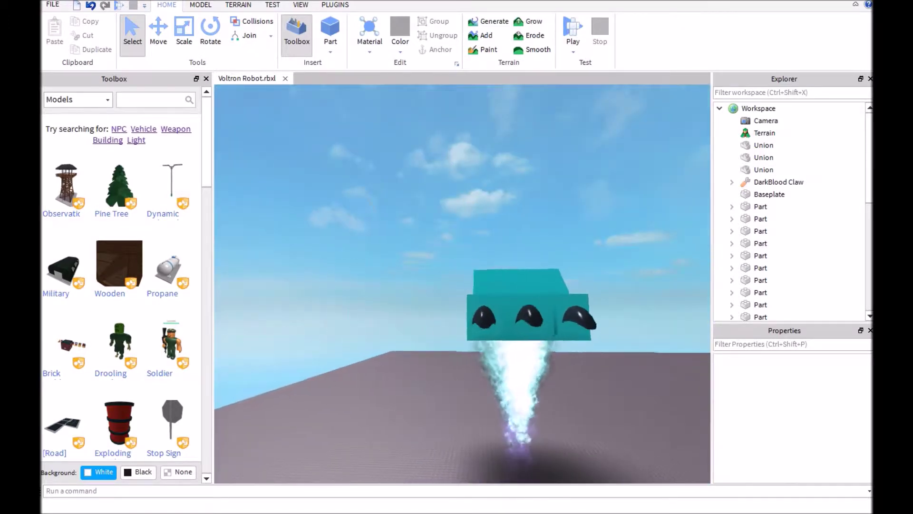
Orbit the camera around the cyan clawed foot and swing in close.
right_drag(462, 285, 371, 283)
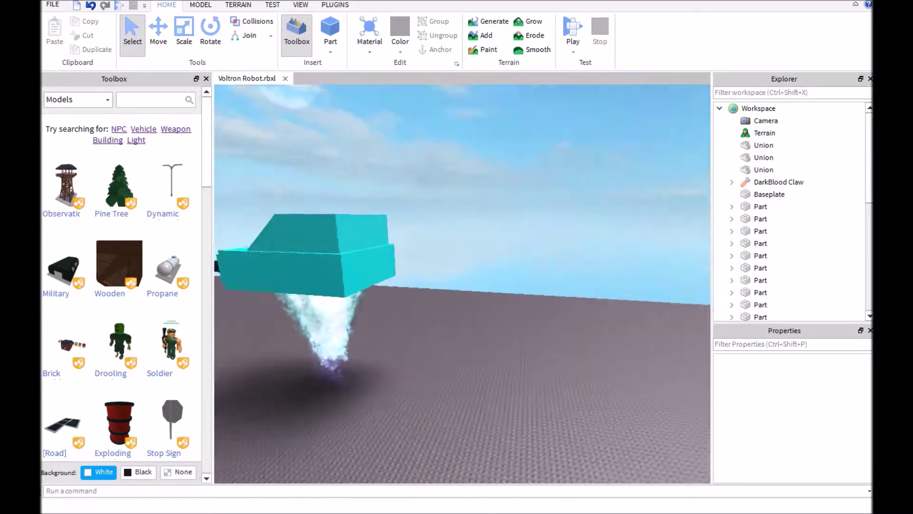
right_drag(462, 284, 463, 284)
scroll(463, 284, down, 3)
scroll(462, 284, up, 2)
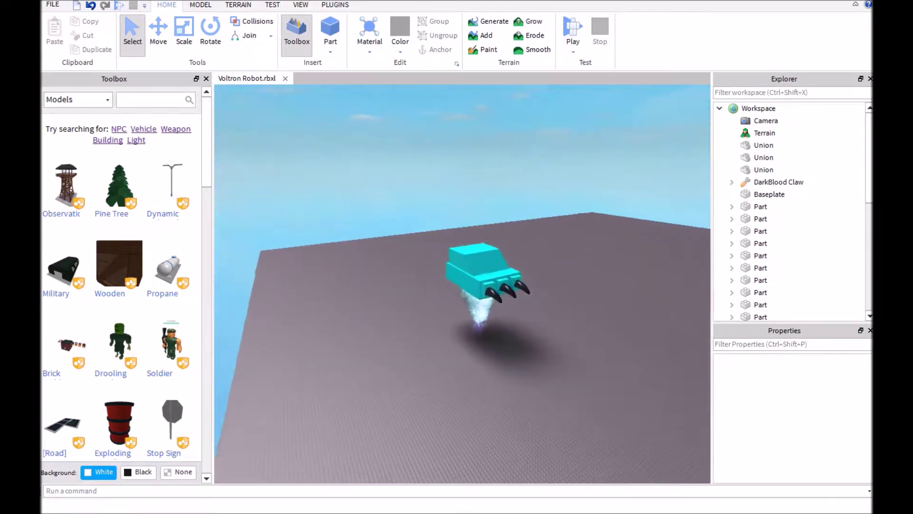
scroll(462, 284, up, 3)
right_drag(463, 284, 462, 284)
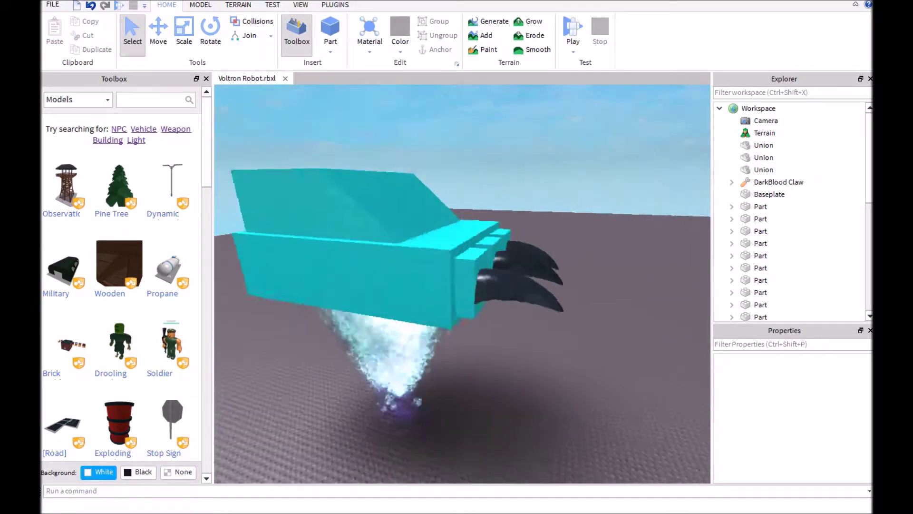
scroll(462, 284, up, 3)
scroll(463, 284, up, 2)
scroll(462, 284, down, 3)
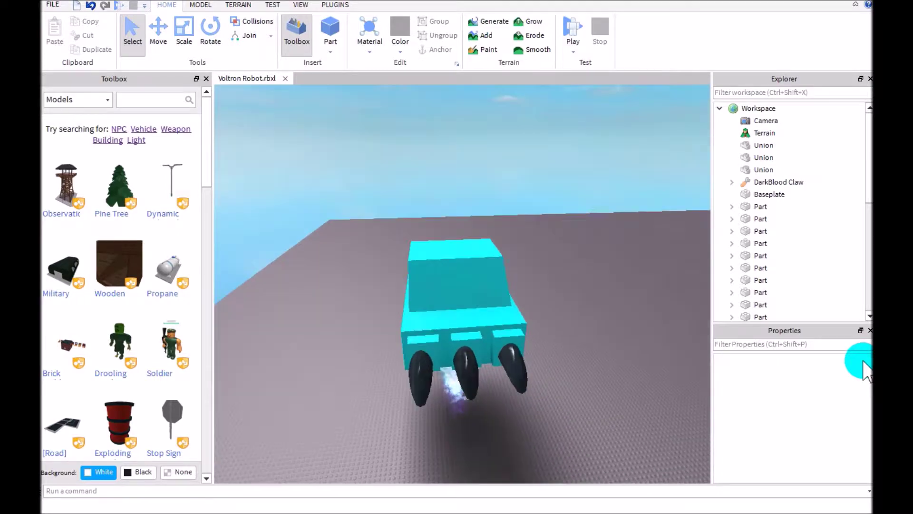
Fly the camera forward and back with W/S until it settles behind the foot.
key(w)
key(w)
key(w)
key(w)
key(w)
key(w)
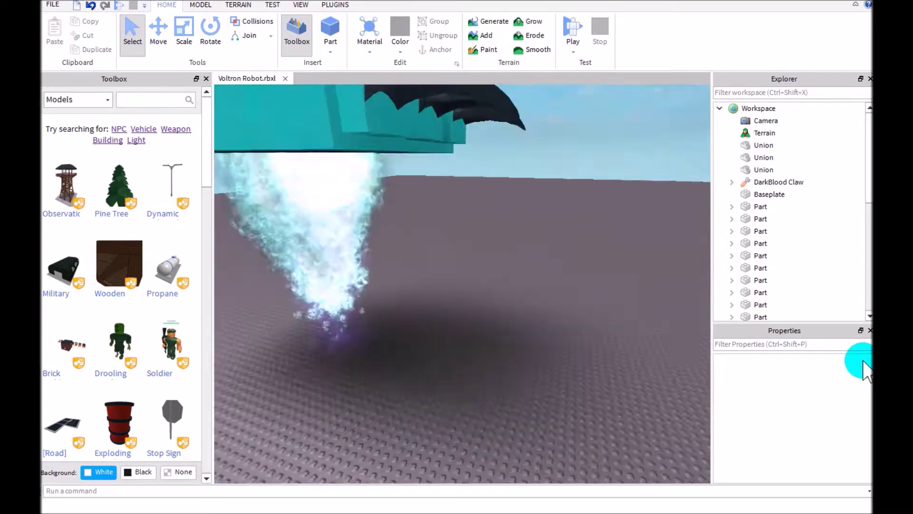
key(s)
key(s)
key(s)
key(w)
key(w)
key(w)
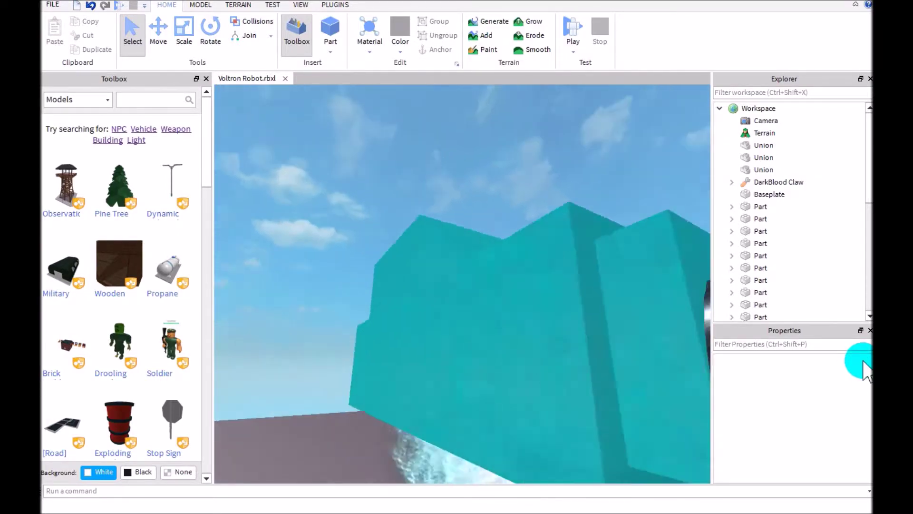
key(w)
key(w)
key(s)
key(s)
key(s)
key(w)
key(w)
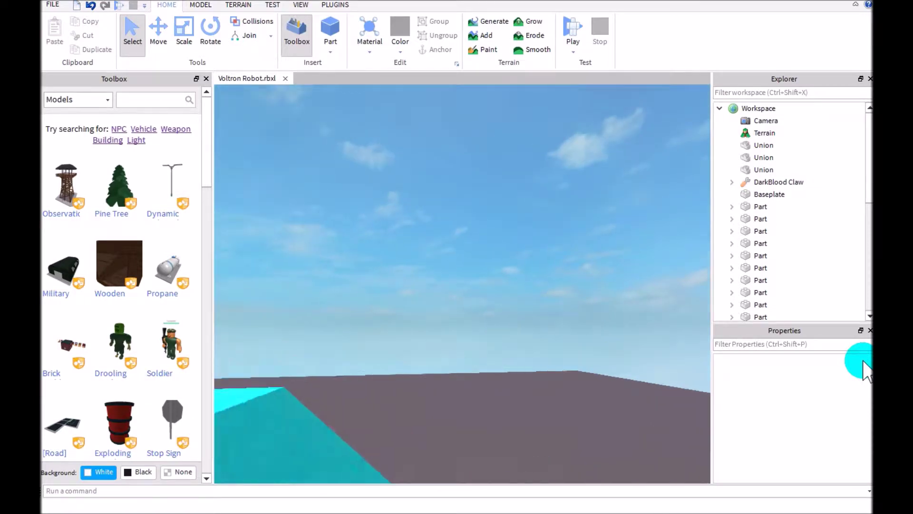
key(s)
key(s)
key(s)
key(w)
key(w)
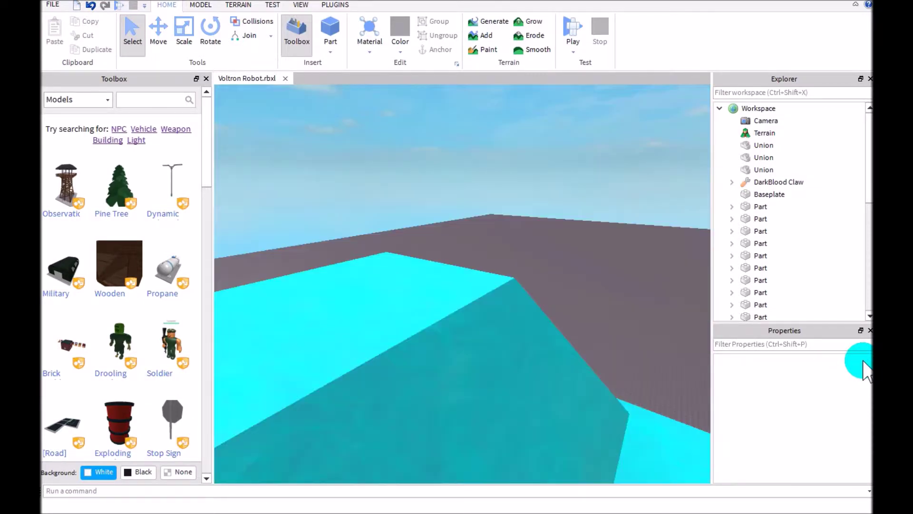
key(s)
key(s)
key(w)
key(w)
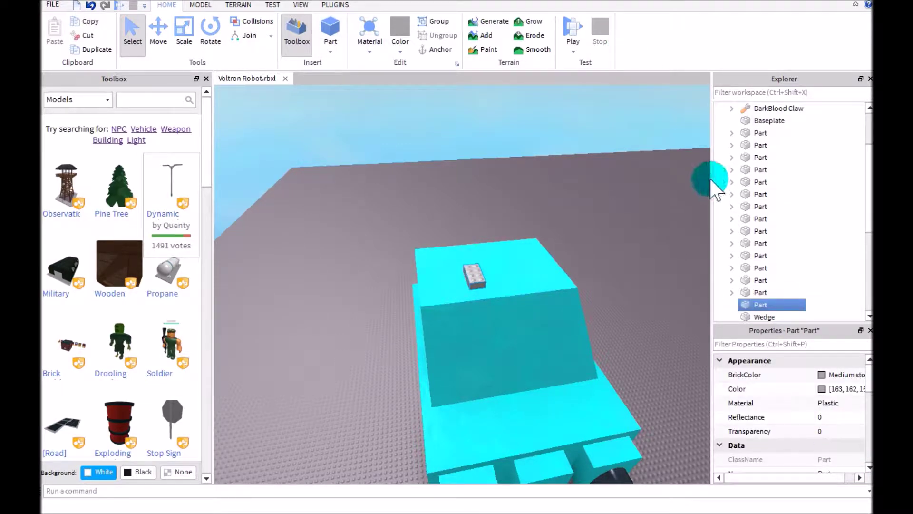
Make the block on the foot Ice material in Institutional white.
click(369, 36)
key(Escape)
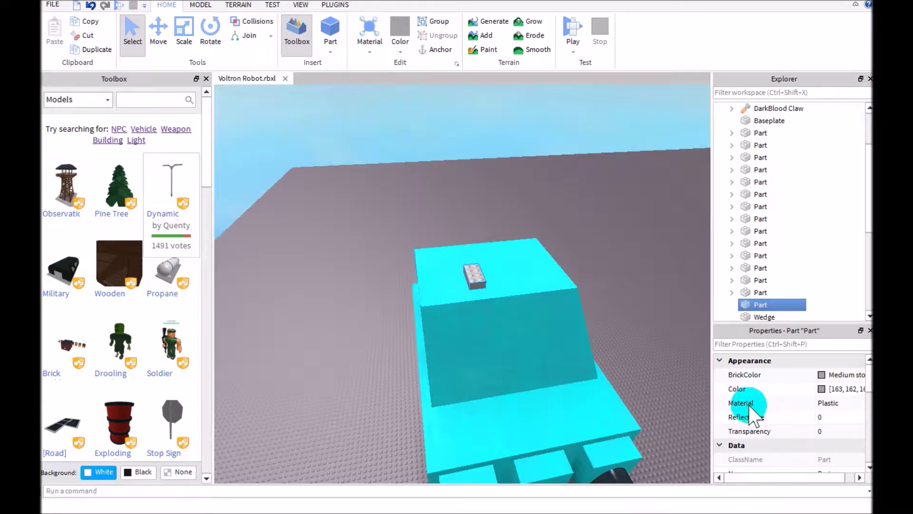
click(400, 36)
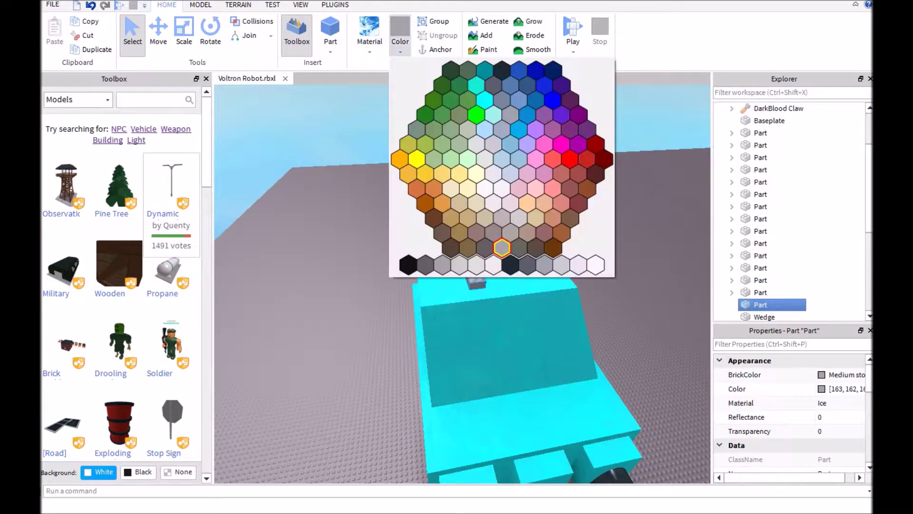
click(596, 264)
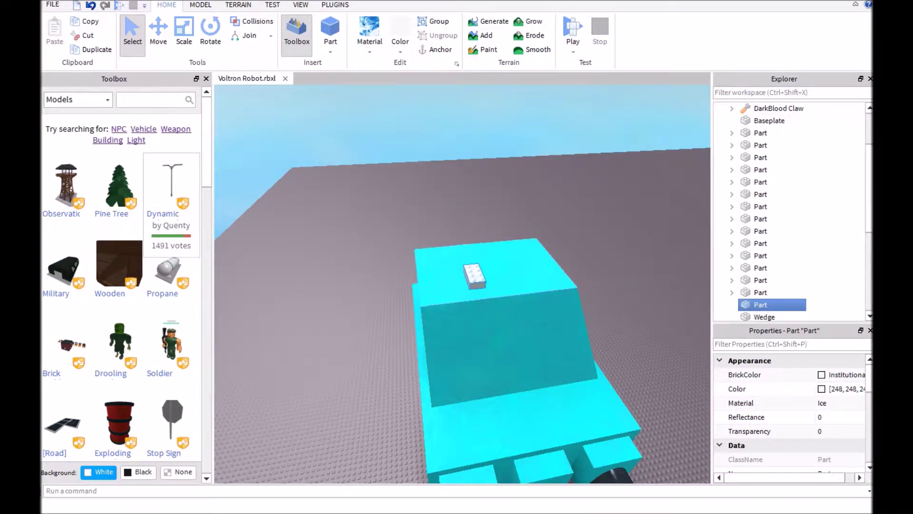
Orbit to view the cyan foot from above and behind.
right_drag(462, 285, 463, 214)
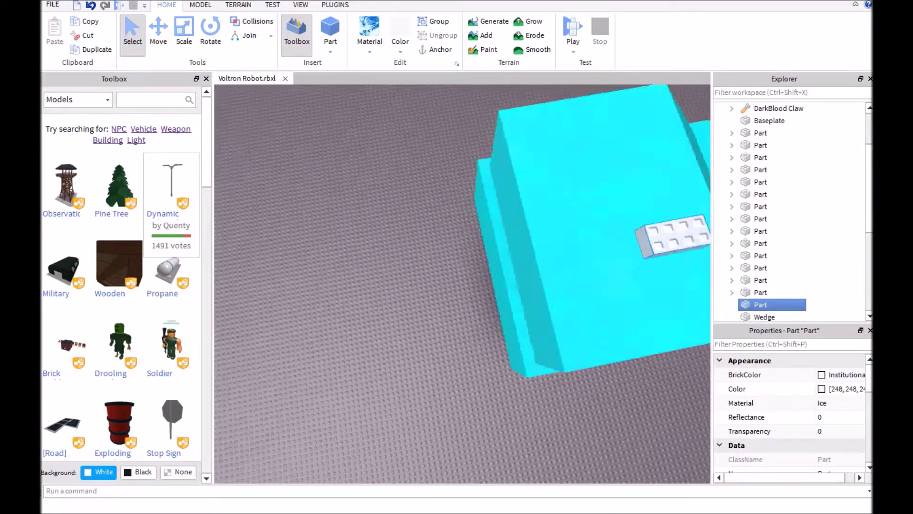
right_drag(462, 286, 462, 214)
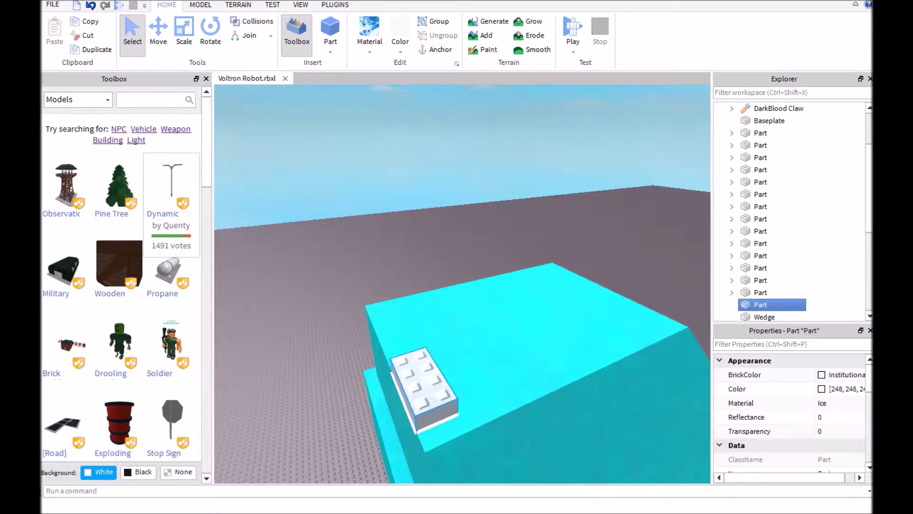
mouse_move(463, 285)
right_down()
mouse_move(370, 272)
mouse_move(435, 285)
mouse_move(386, 307)
mouse_move(385, 235)
mouse_move(386, 286)
mouse_move(414, 313)
mouse_move(442, 321)
mouse_move(429, 285)
mouse_move(356, 307)
mouse_move(400, 256)
mouse_move(456, 286)
right_up()
key(d)
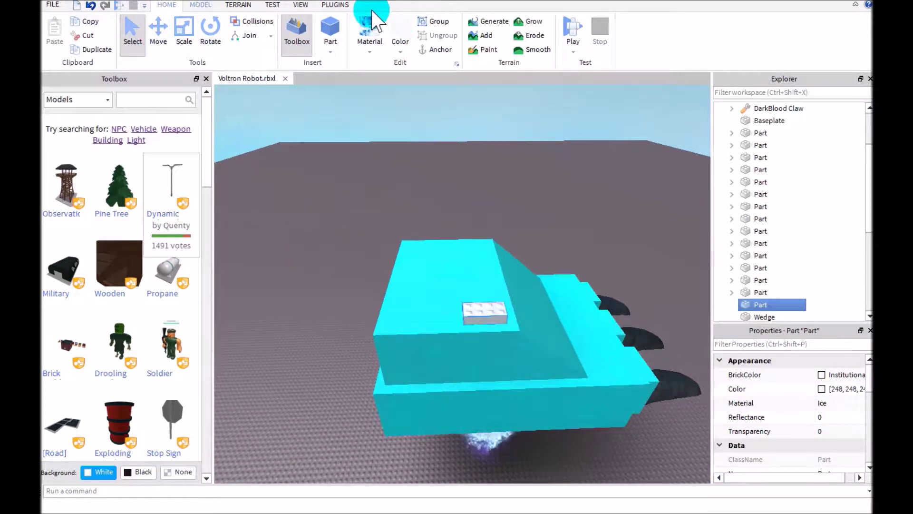
Widen the white block to 11x16 studs and stretch it up into a tall column.
mouse_move(463, 286)
right_down()
mouse_move(428, 236)
mouse_move(457, 299)
mouse_move(493, 285)
right_up()
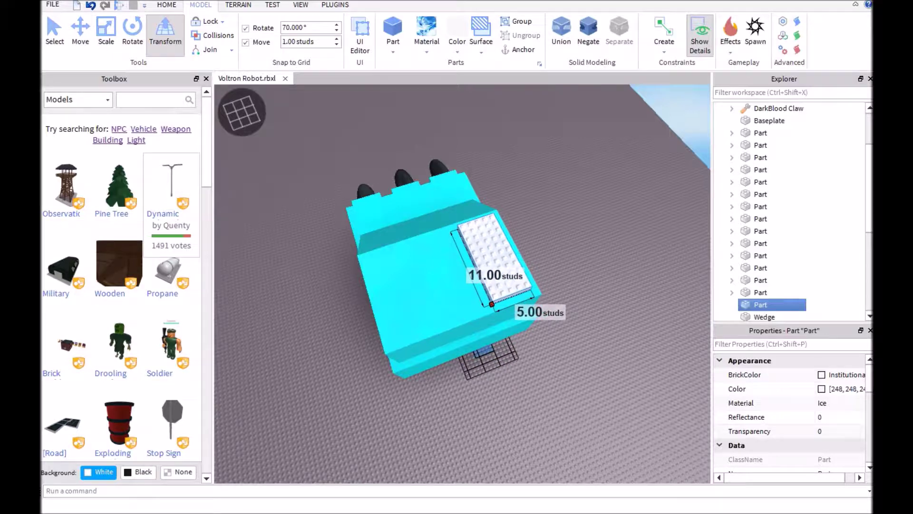
drag(491, 304, 391, 343)
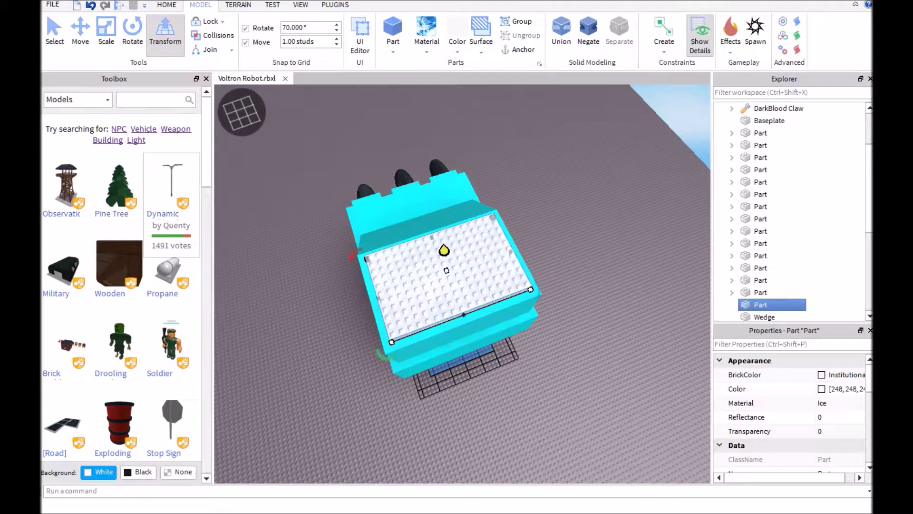
mouse_move(446, 270)
mouse_down()
mouse_move(849, 358)
mouse_move(853, 376)
mouse_up()
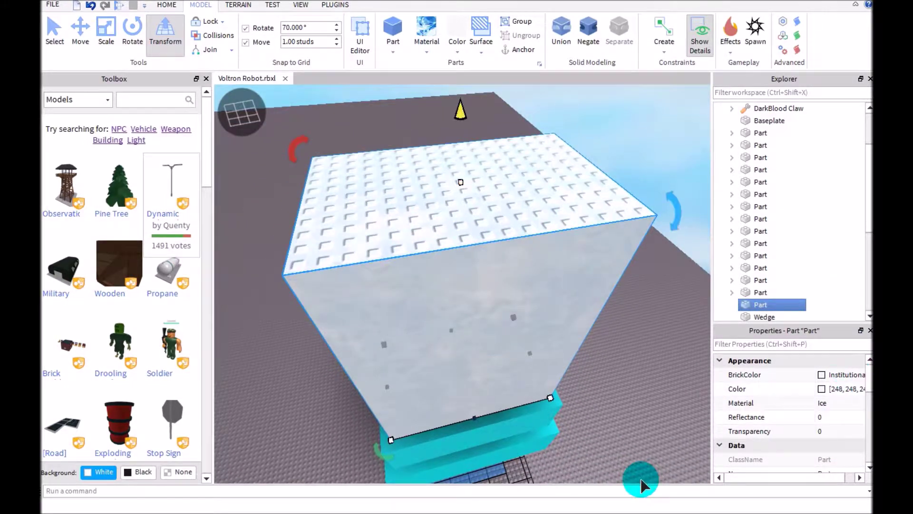
Orbit to inspect the new leg column and foot from overhead and front.
right_drag(640, 484, 642, 478)
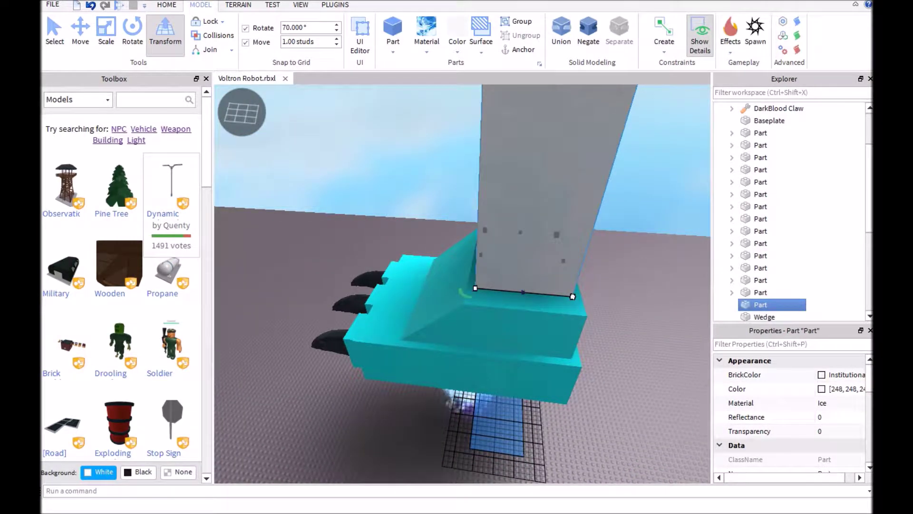
right_drag(640, 483, 640, 483)
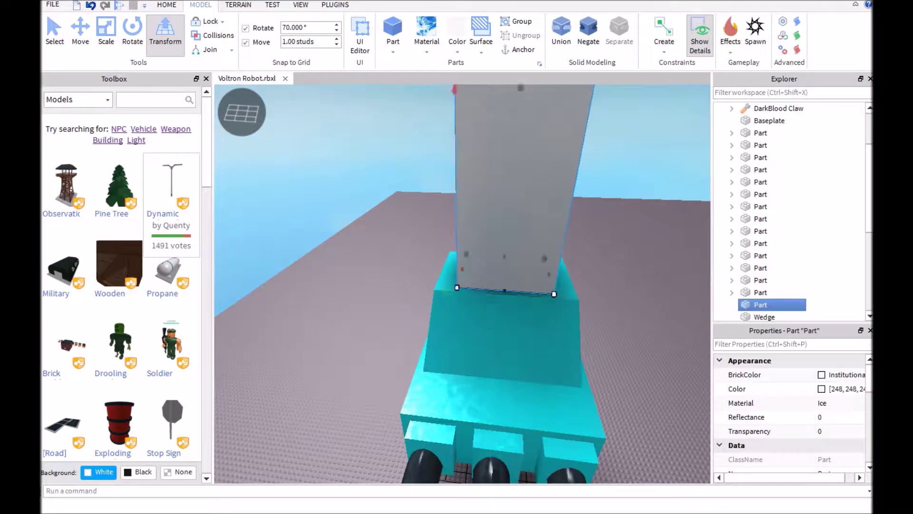
scroll(463, 284, down, 5)
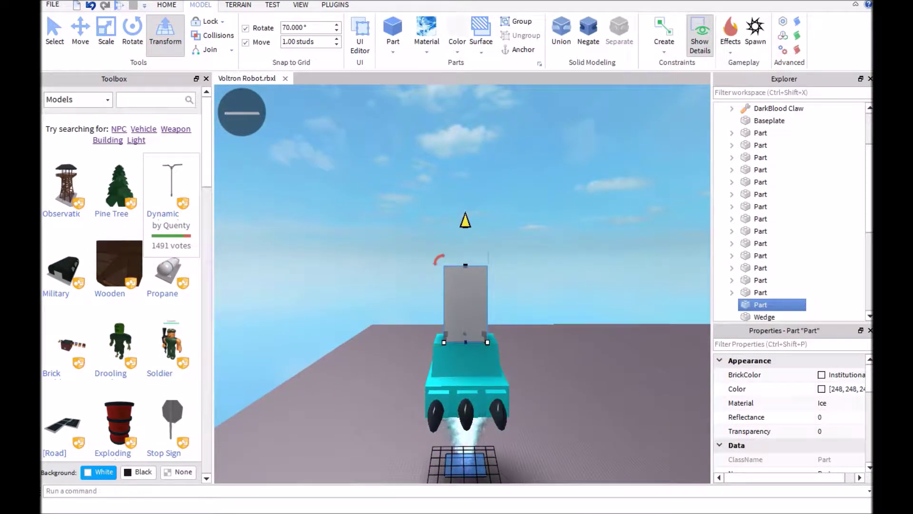
right_drag(463, 284, 463, 284)
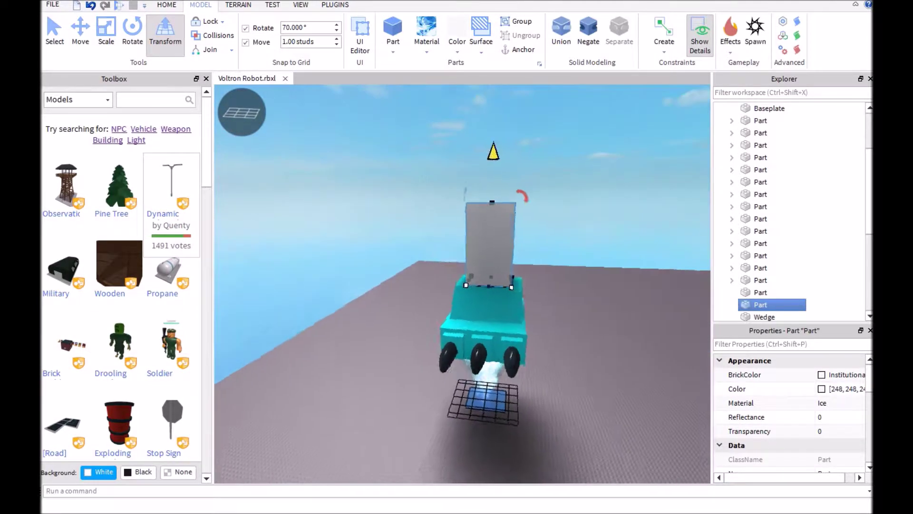
scroll(463, 284, up, 5)
scroll(463, 284, up, 5)
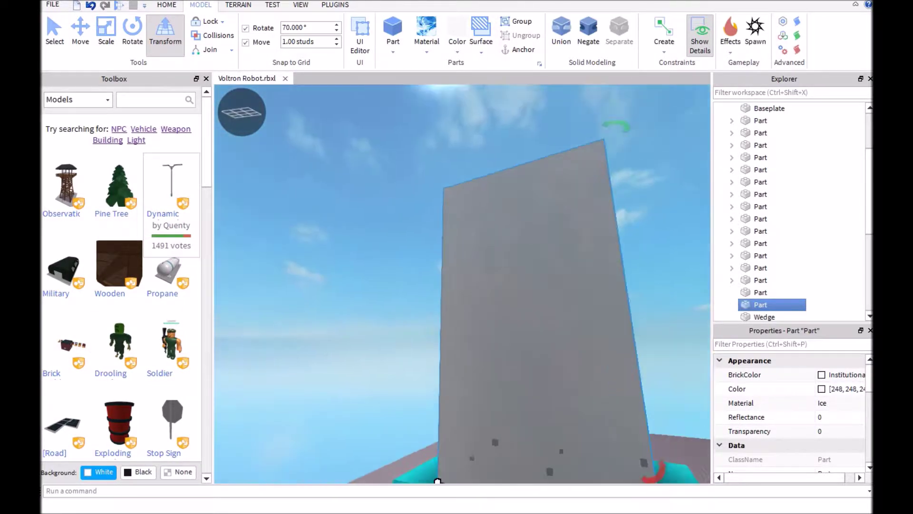
right_drag(463, 284, 463, 285)
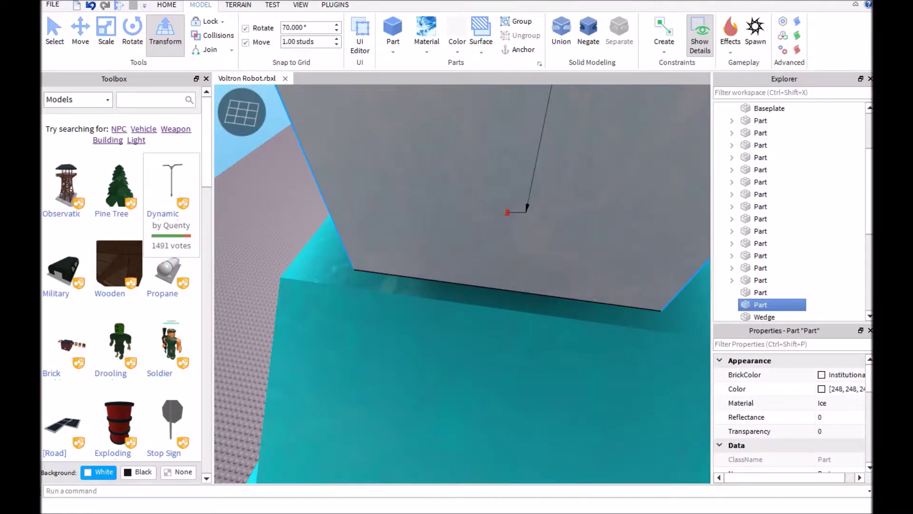
scroll(464, 283, down, 5)
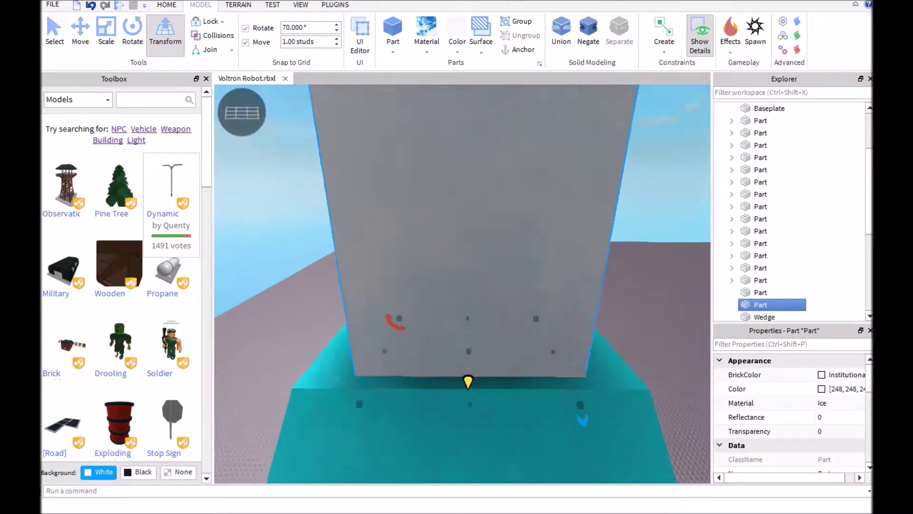
scroll(463, 285, down, 5)
right_drag(463, 284, 463, 284)
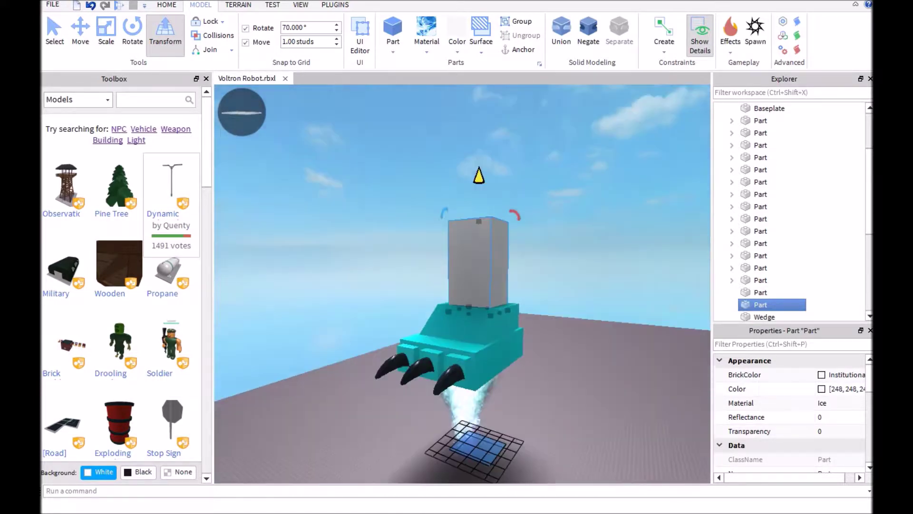
scroll(462, 285, down, 3)
scroll(587, 228, up, 3)
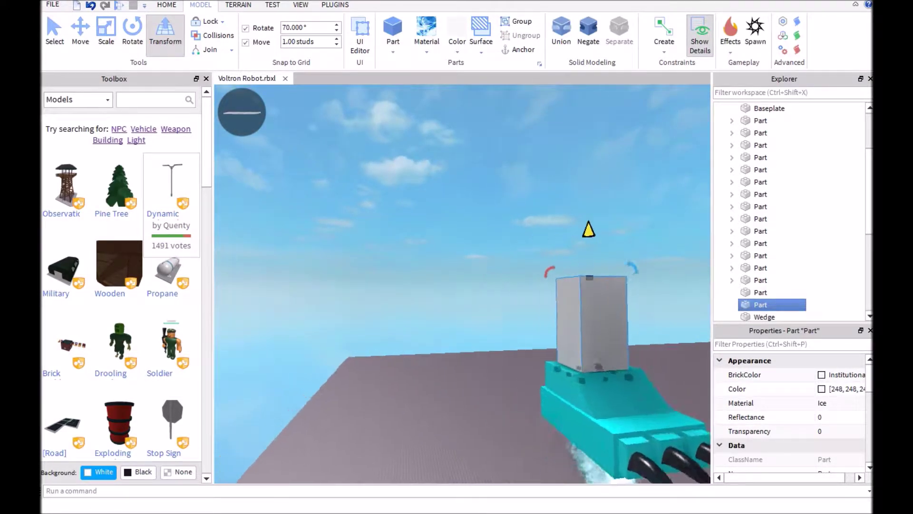
scroll(513, 228, up, 3)
mouse_move(513, 229)
right_down()
mouse_move(285, 285)
mouse_move(457, 221)
mouse_move(428, 179)
mouse_move(496, 90)
right_up()
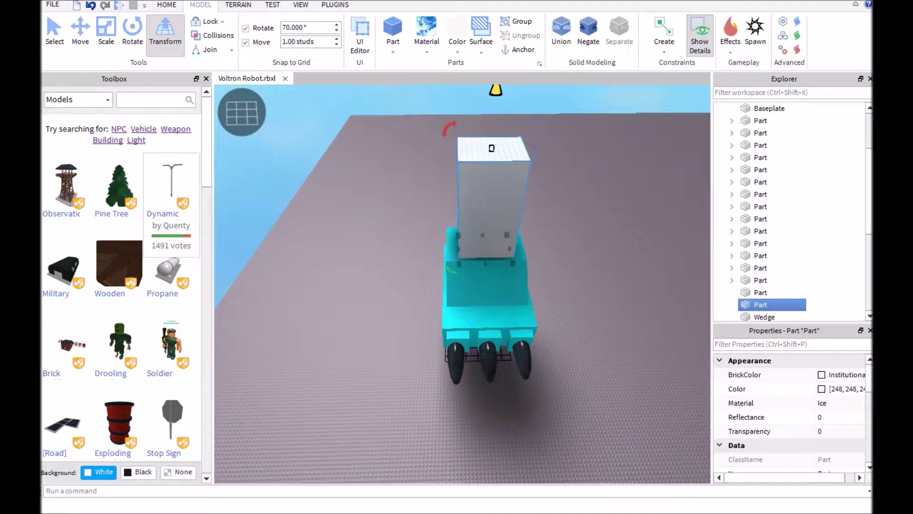
scroll(462, 285, up, 2)
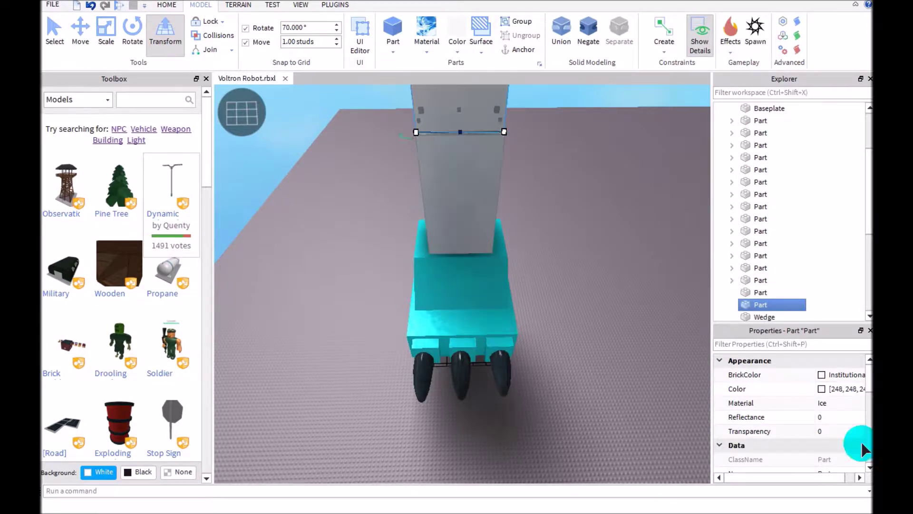
key(w)
Select the grey leg column and frame it in view.
key(s)
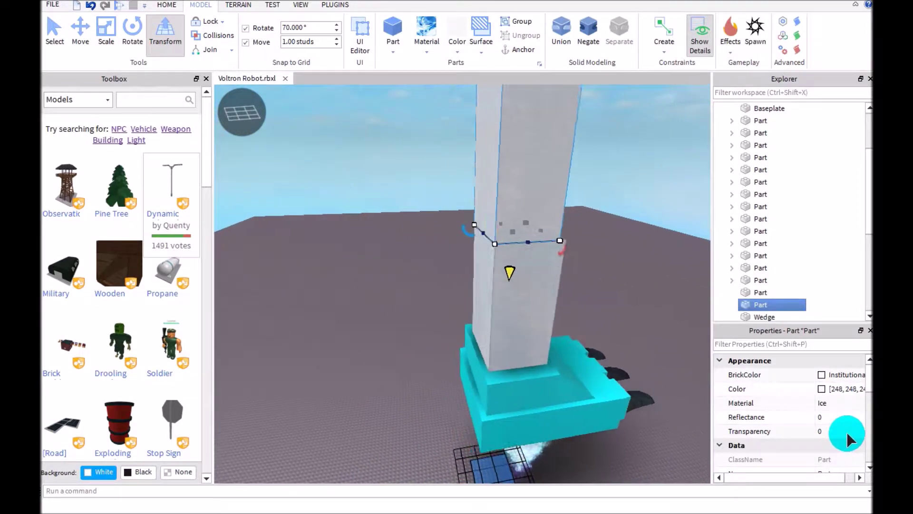
click(519, 300)
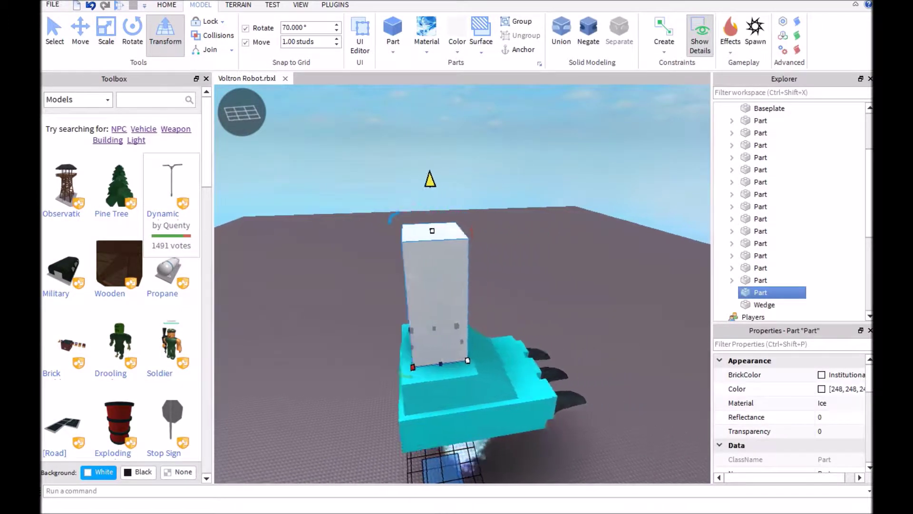
key(f)
Shift the leg block one stud toward the foot's centre and check it from front and side.
right_drag(464, 285, 463, 286)
scroll(464, 285, up, 5)
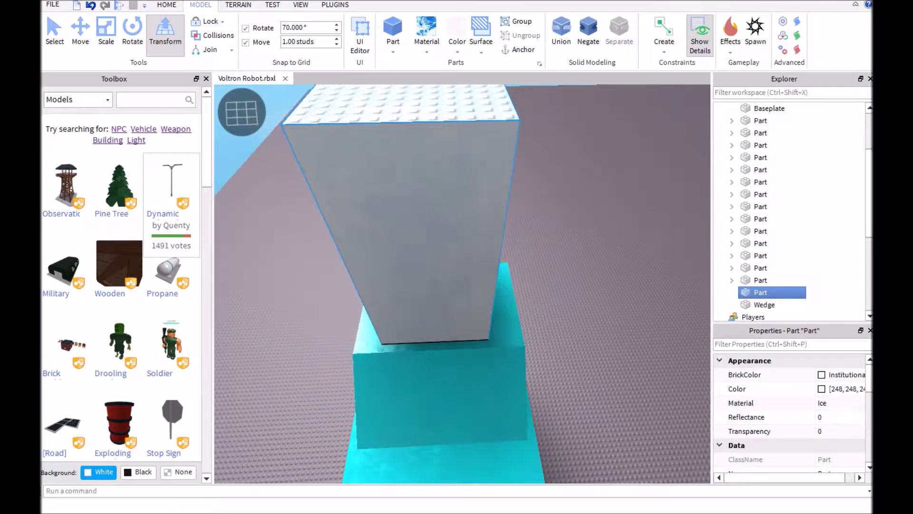
right_drag(463, 285, 464, 286)
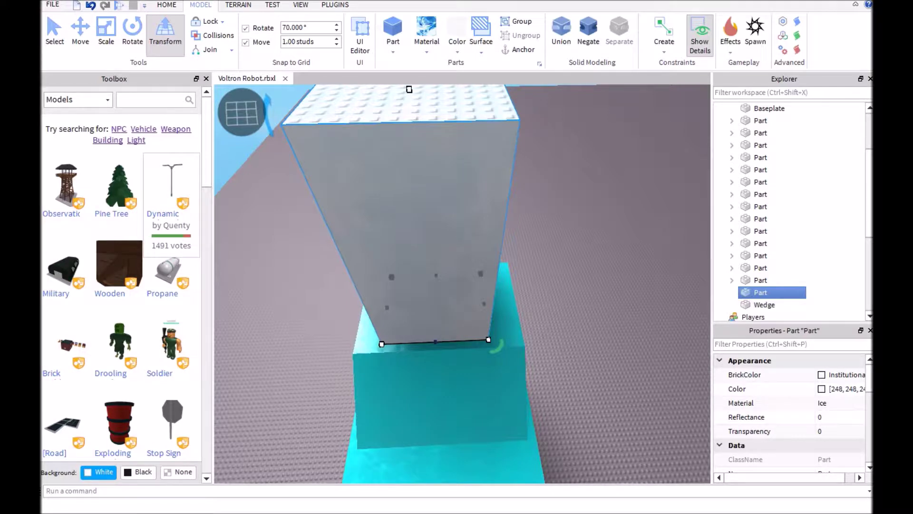
drag(381, 345, 382, 336)
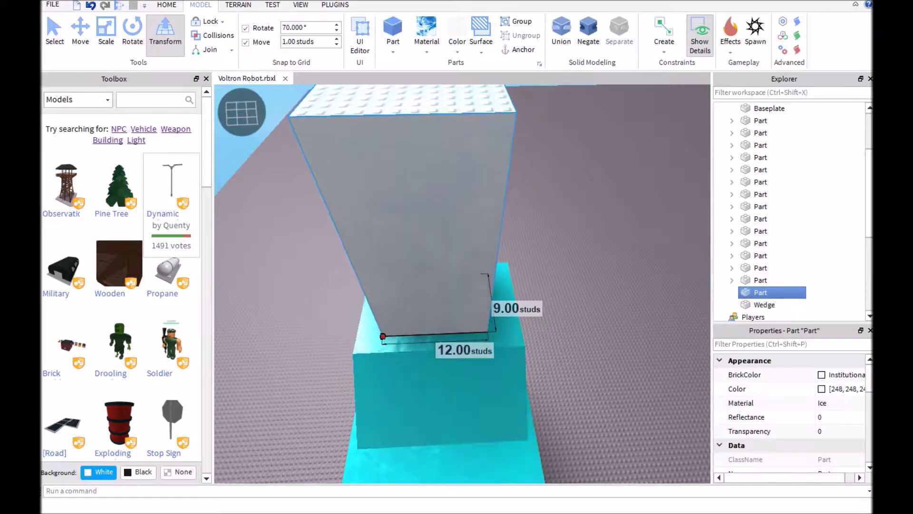
right_drag(417, 87, 417, 88)
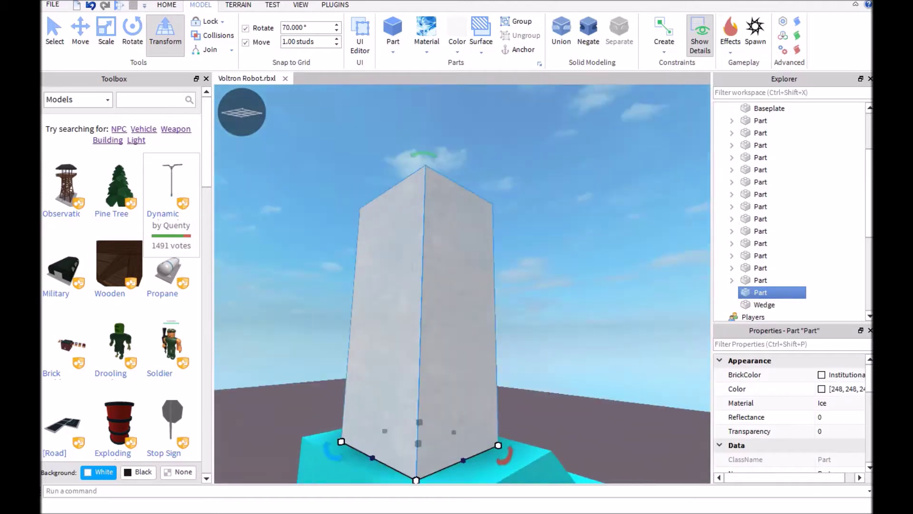
right_drag(465, 286, 464, 285)
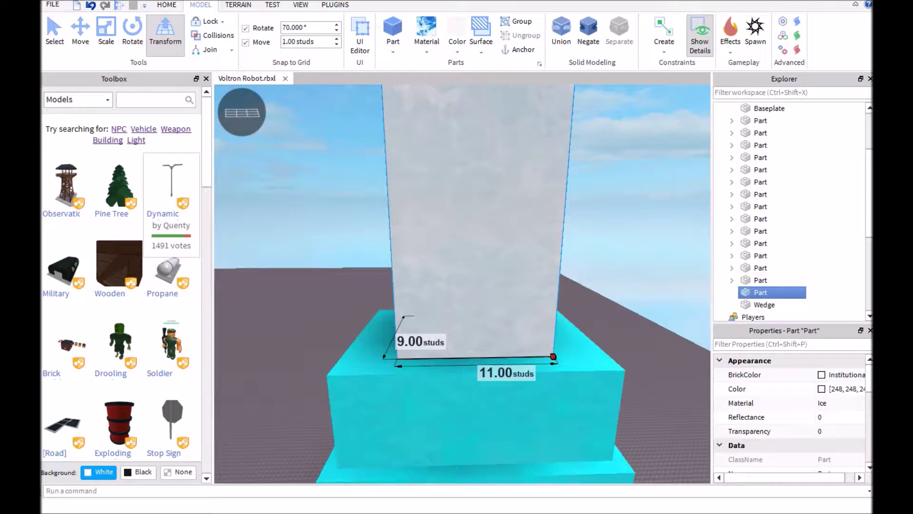
right_drag(464, 286, 462, 284)
Choose a surface type from the Surface dropdown and orbit around the robot foot.
click(481, 36)
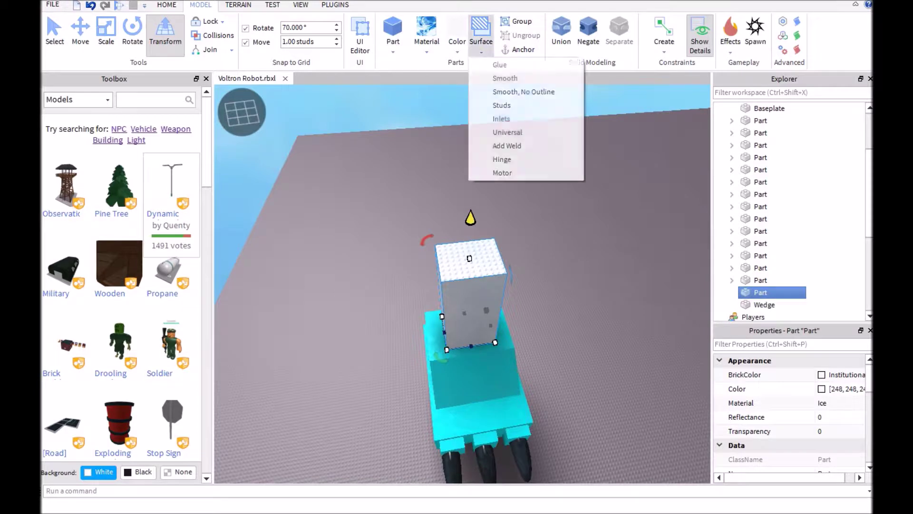
click(470, 218)
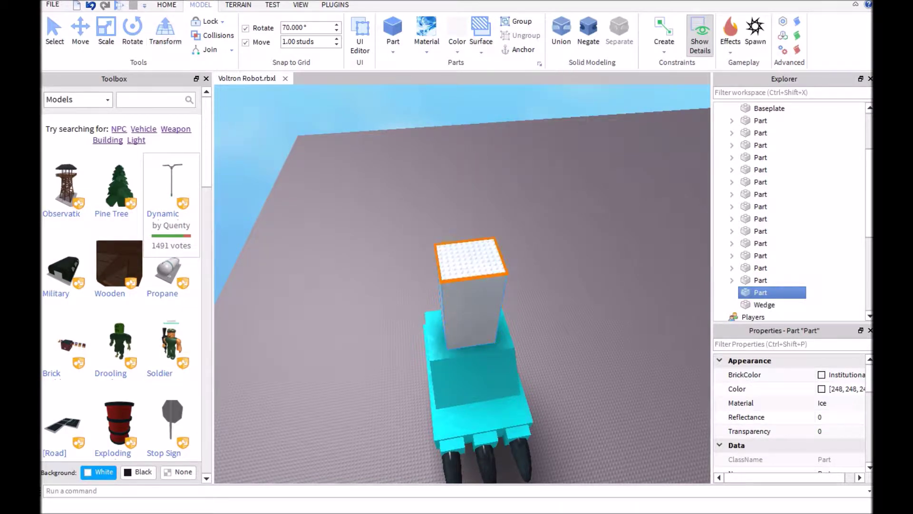
right_drag(462, 284, 462, 284)
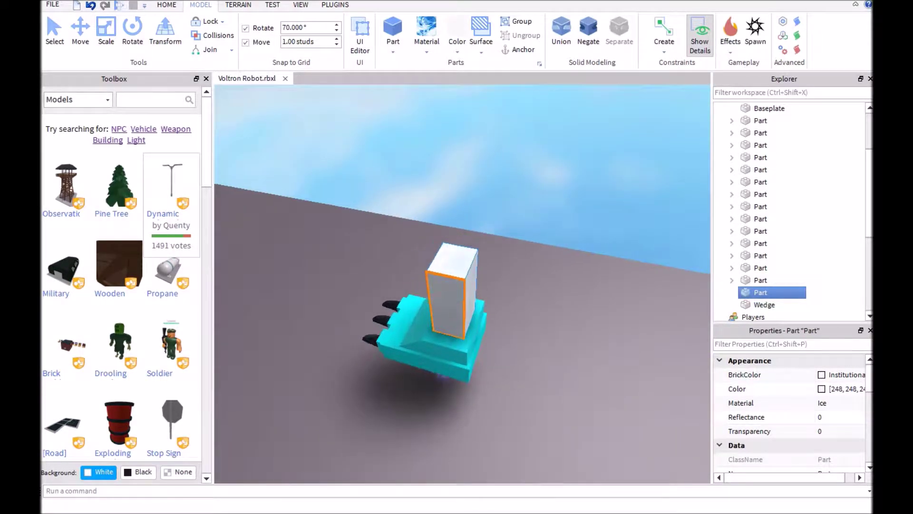
right_drag(463, 284, 462, 284)
scroll(462, 284, up, 5)
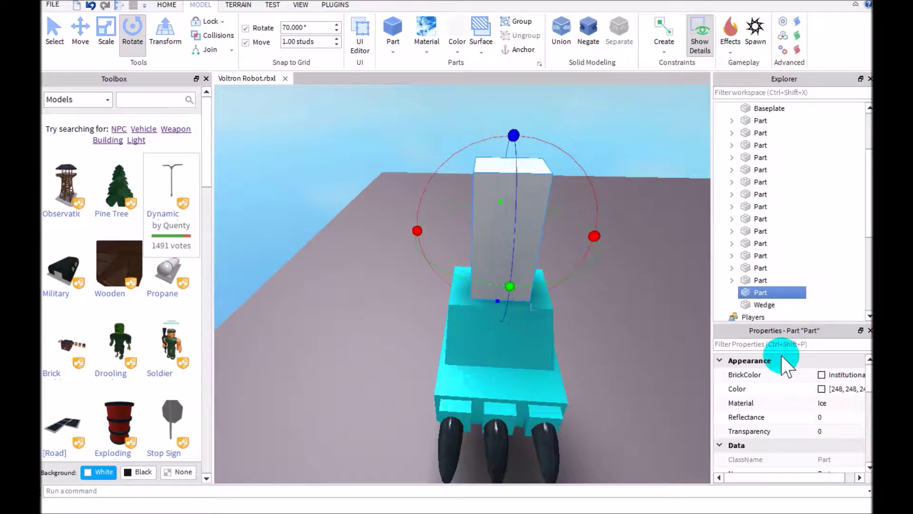
right_click(410, 178)
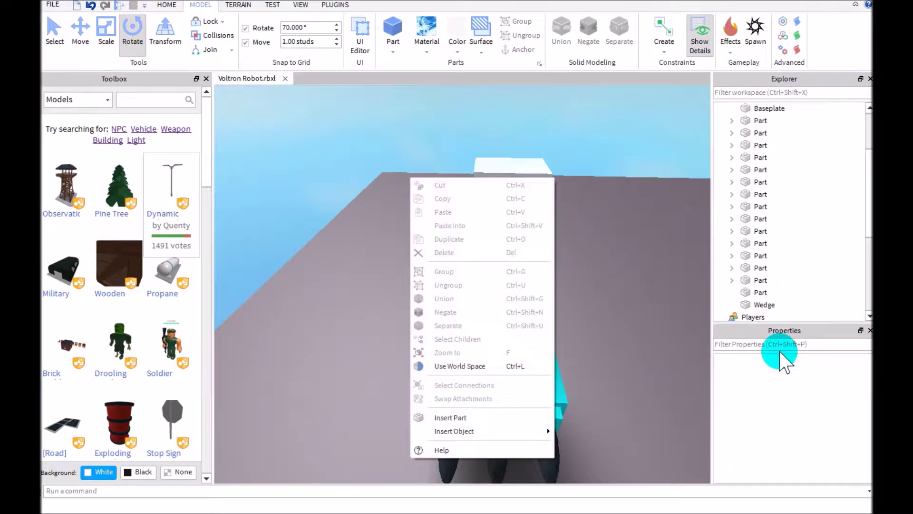
click(779, 350)
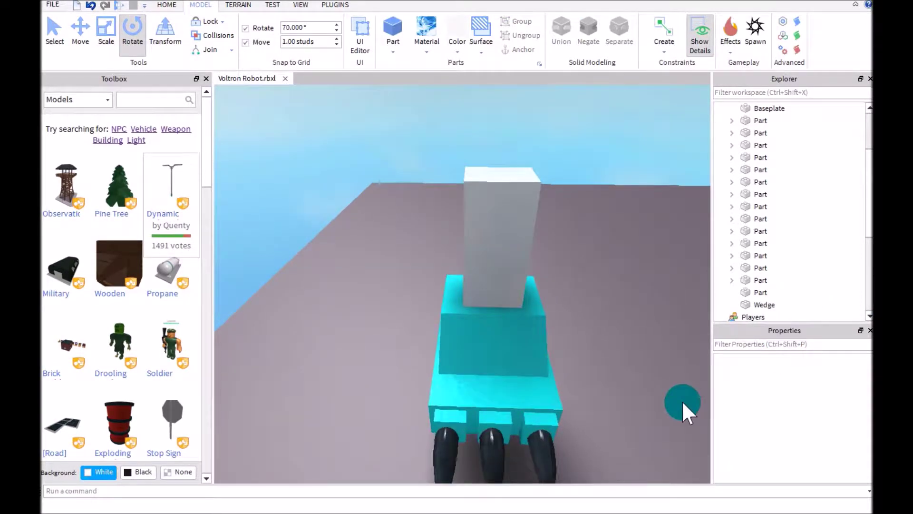
right_drag(681, 407, 681, 407)
click(471, 243)
scroll(621, 382, up, 3)
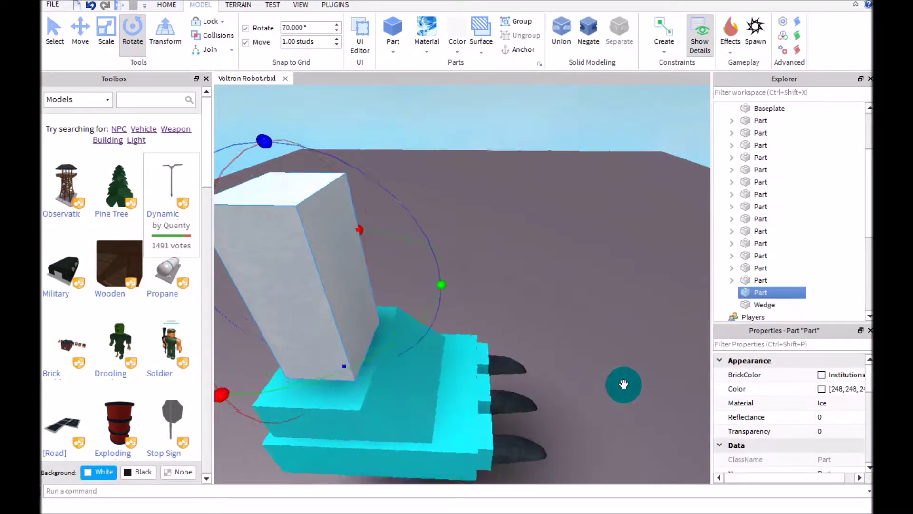
right_drag(622, 383, 638, 368)
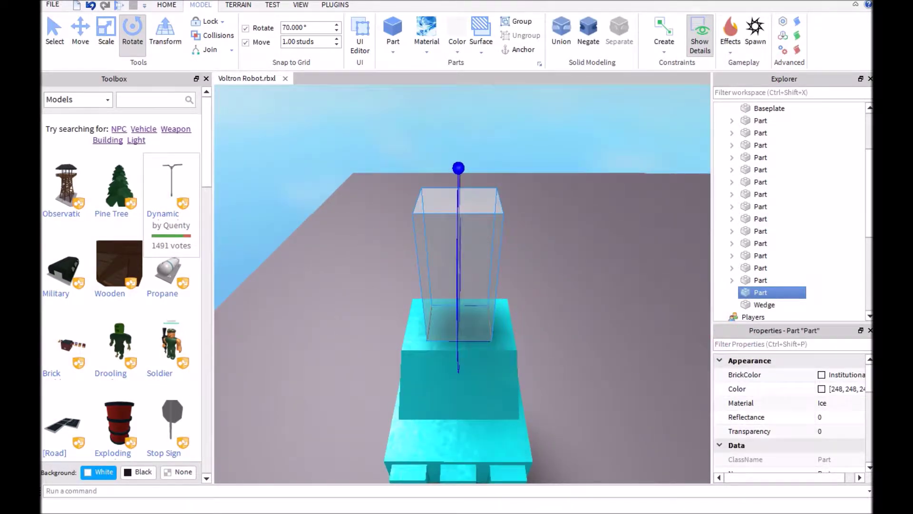
mouse_move(458, 167)
mouse_down()
mouse_move(460, 203)
mouse_move(867, 403)
mouse_up()
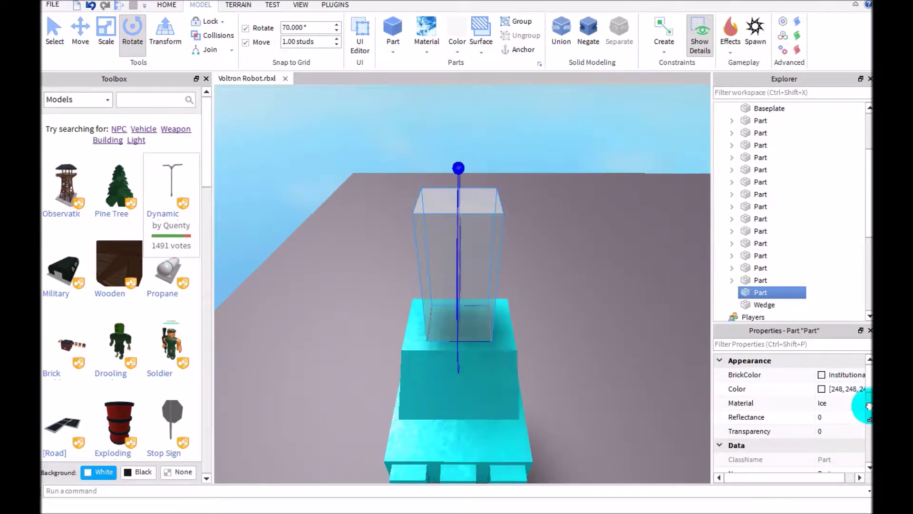
right_drag(867, 403, 865, 505)
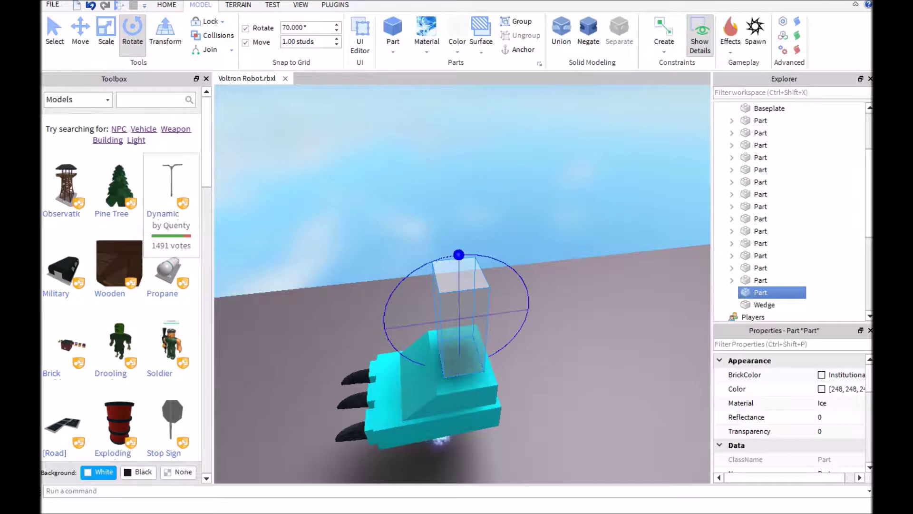
drag(458, 255, 526, 290)
key(ctrl+z)
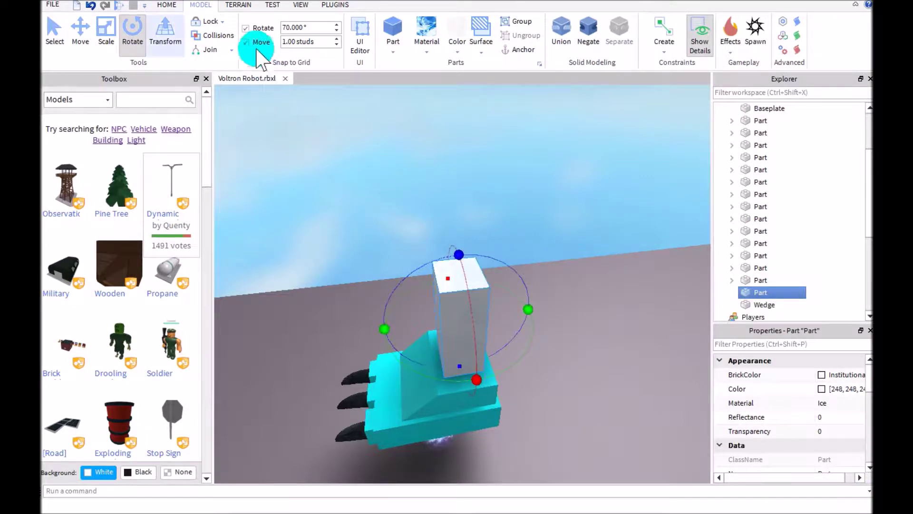
key(ctrl+5)
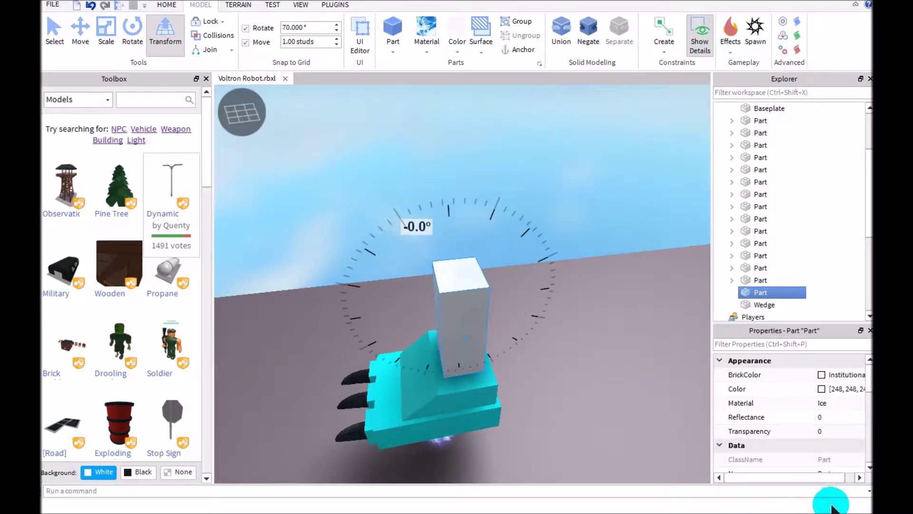
Rotate the leg block 45 degrees on the foot and view it from above.
mouse_move(831, 502)
mouse_down()
mouse_move(514, 215)
mouse_move(467, 211)
mouse_up()
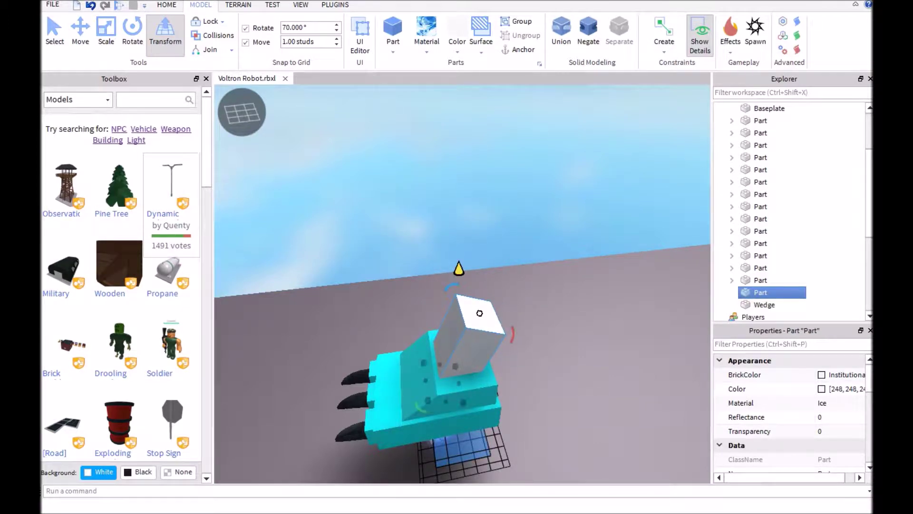
mouse_move(480, 312)
right_down()
mouse_move(538, 355)
mouse_move(488, 273)
right_up()
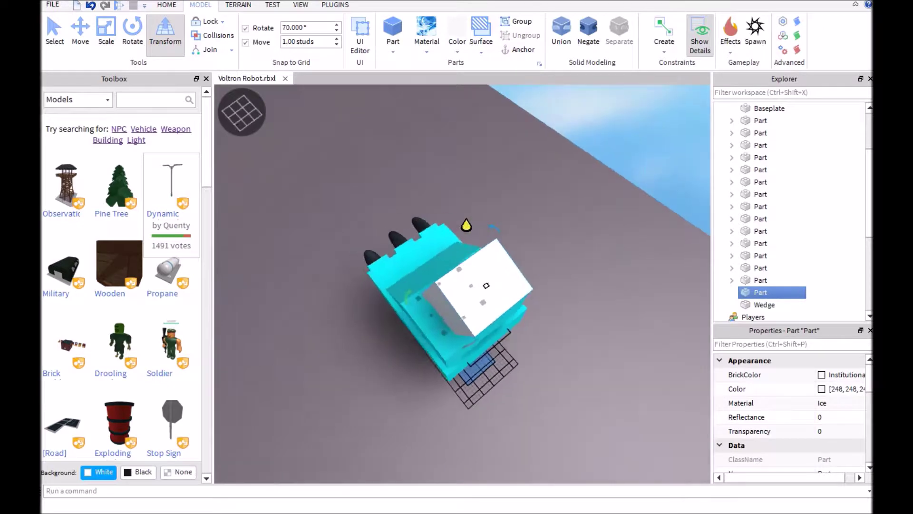
mouse_move(488, 273)
right_down()
mouse_move(360, 306)
mouse_move(341, 223)
right_up()
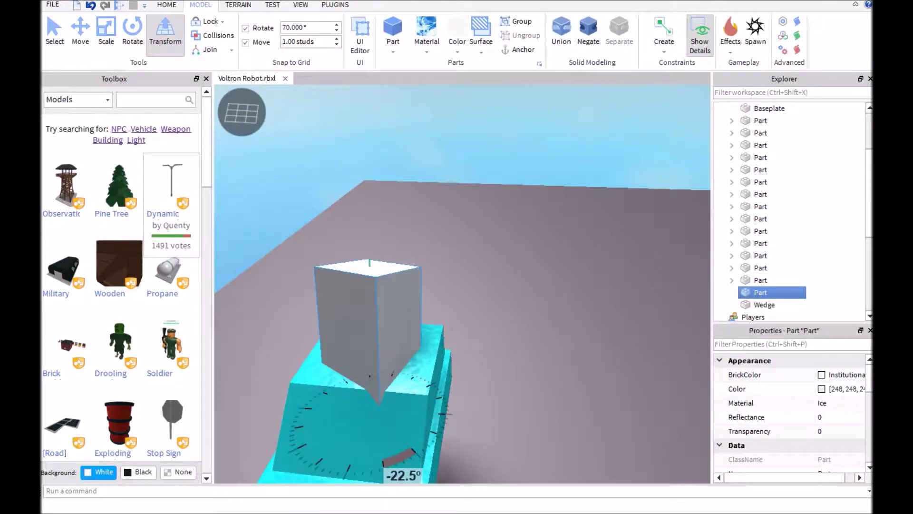
mouse_move(341, 217)
right_down()
mouse_move(499, 263)
mouse_move(456, 123)
right_up()
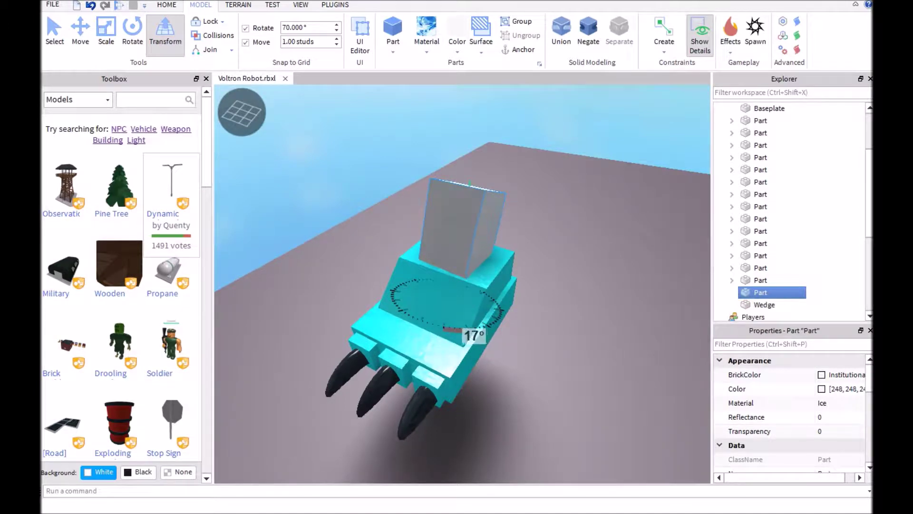
Check the angled leg from the side and reselect the grey leg block.
click(456, 126)
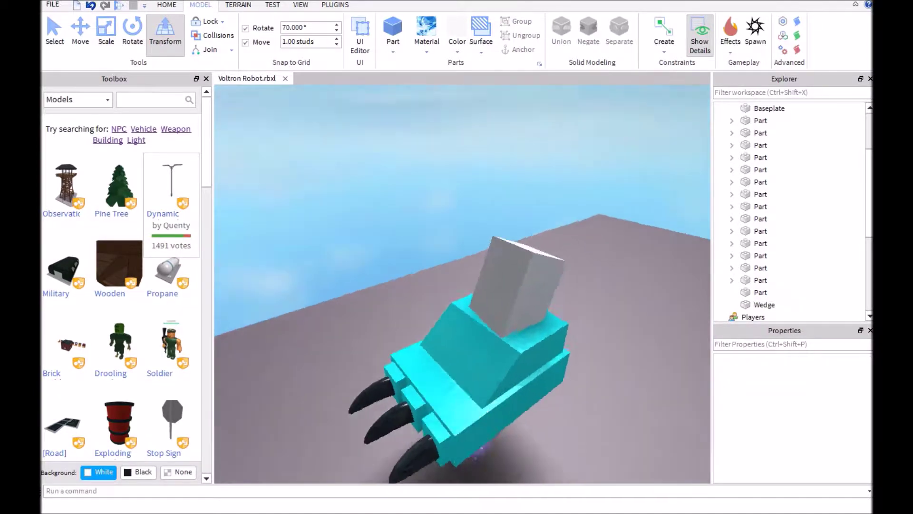
right_drag(456, 126, 300, 136)
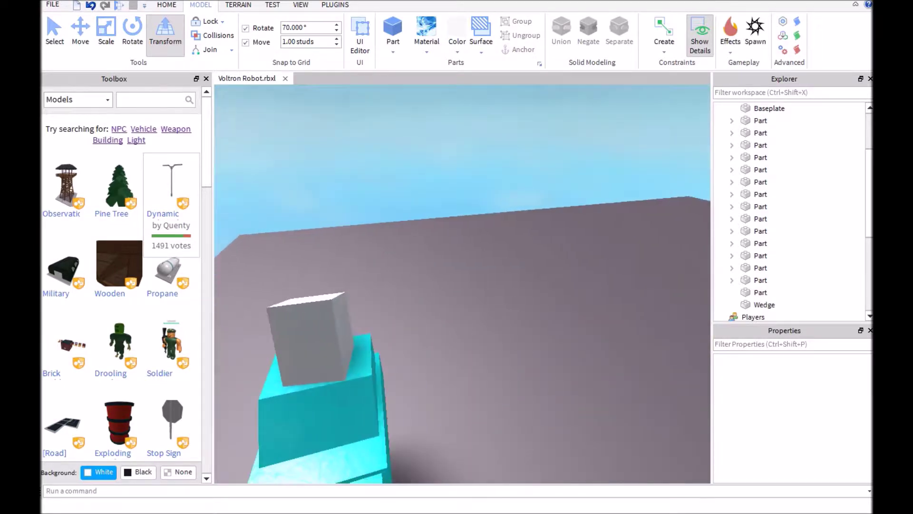
click(506, 278)
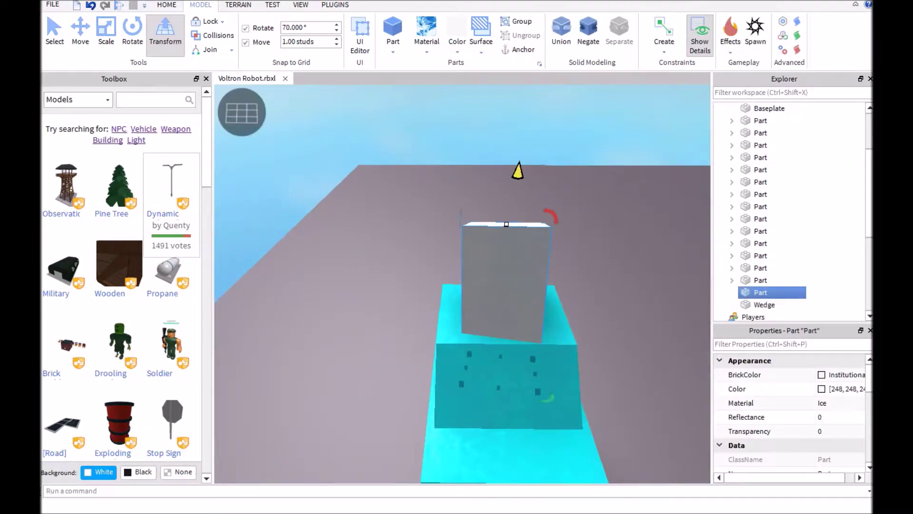
right_drag(507, 278, 564, 288)
scroll(565, 288, down, 3)
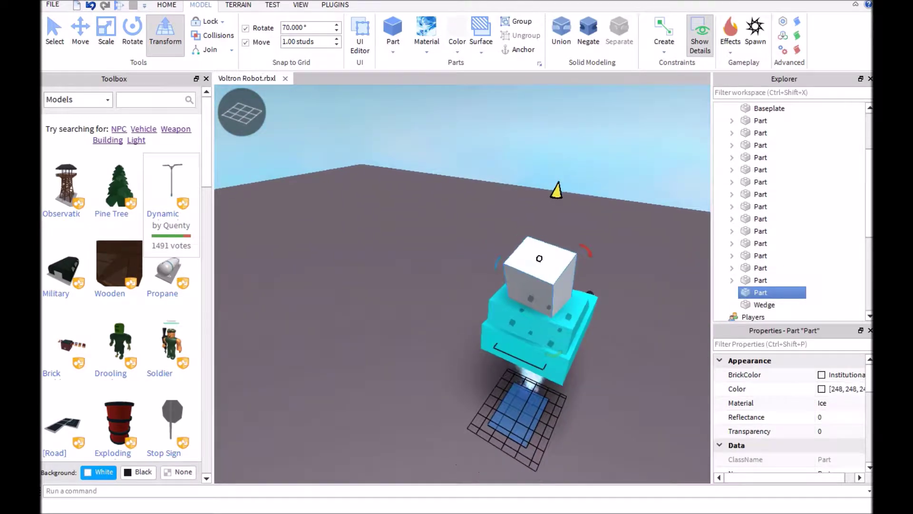
drag(539, 243, 538, 141)
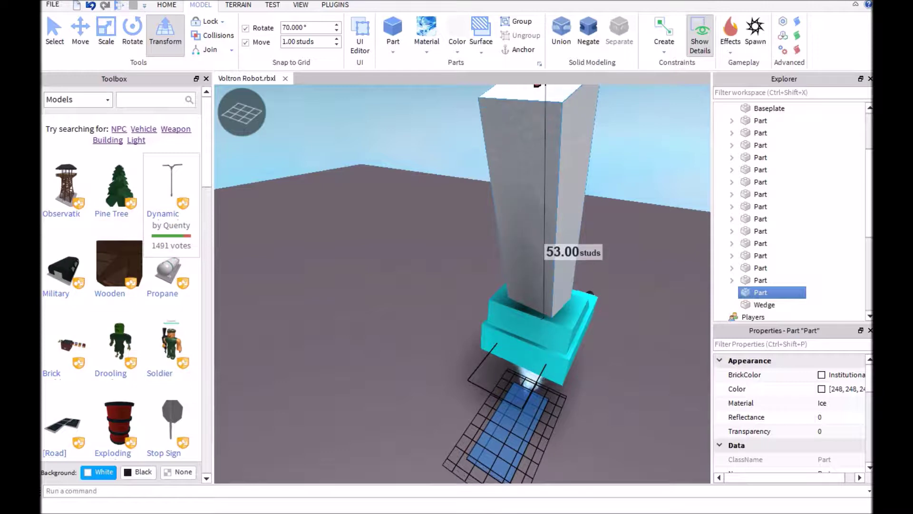
right_drag(464, 285, 499, 272)
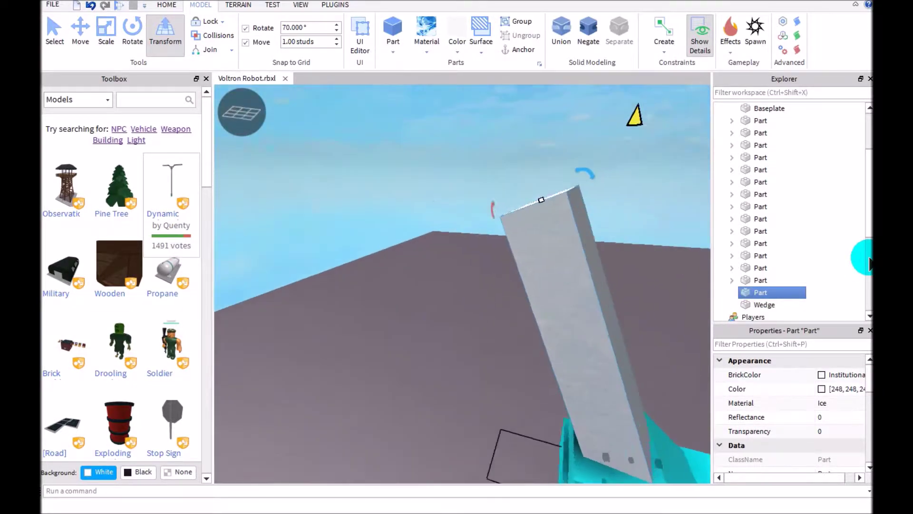
key(s)
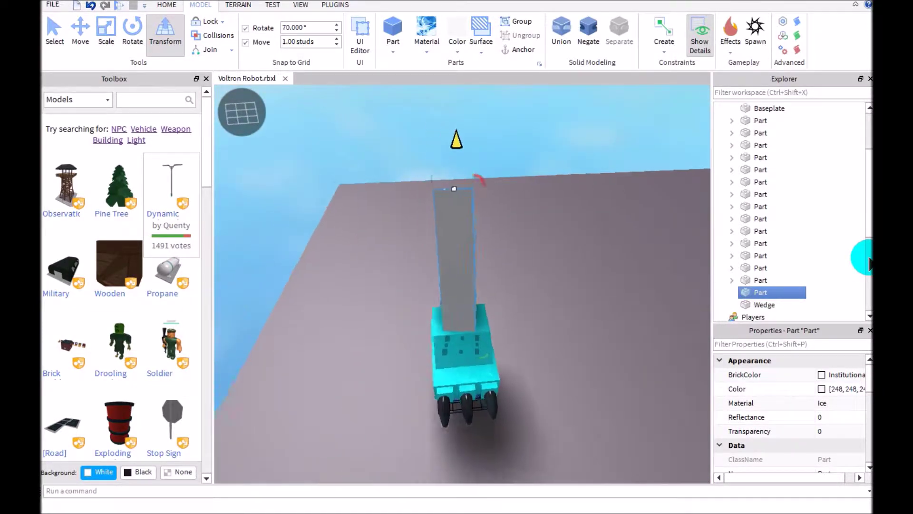
key(w)
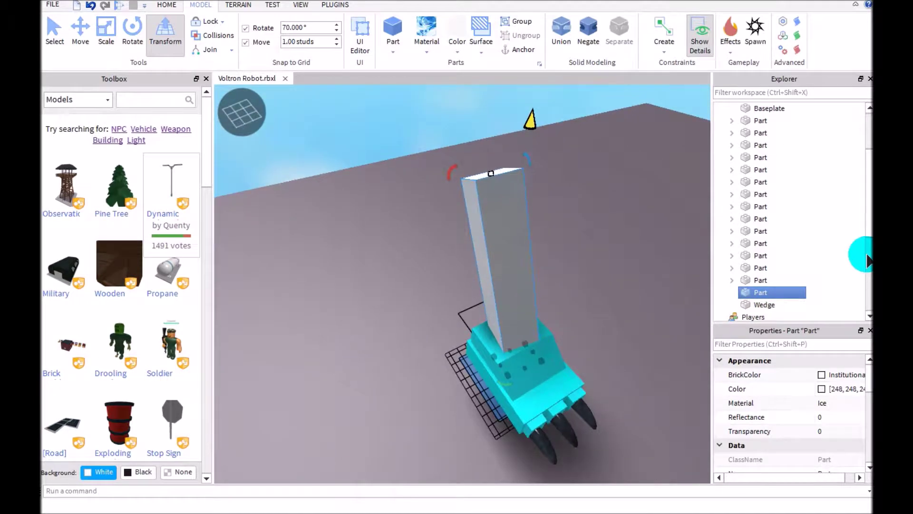
right_click(453, 126)
click(791, 261)
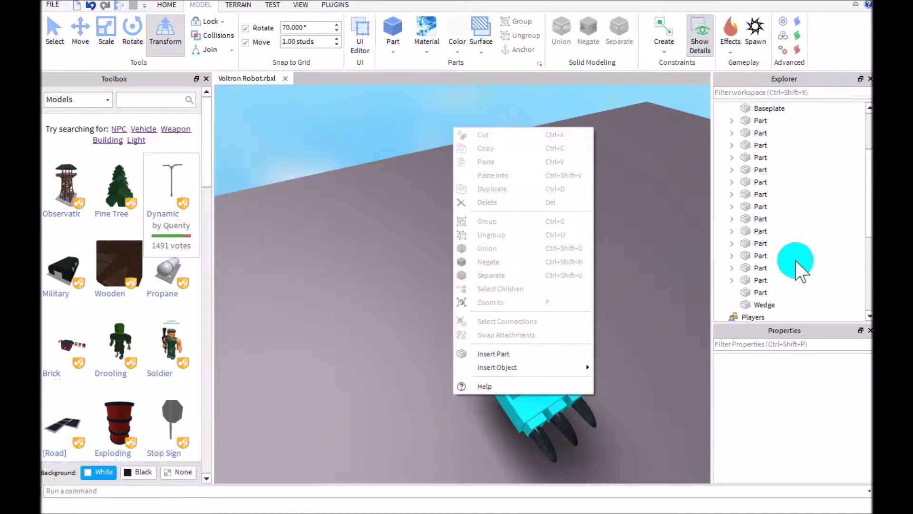
key(w)
right_drag(463, 250, 463, 321)
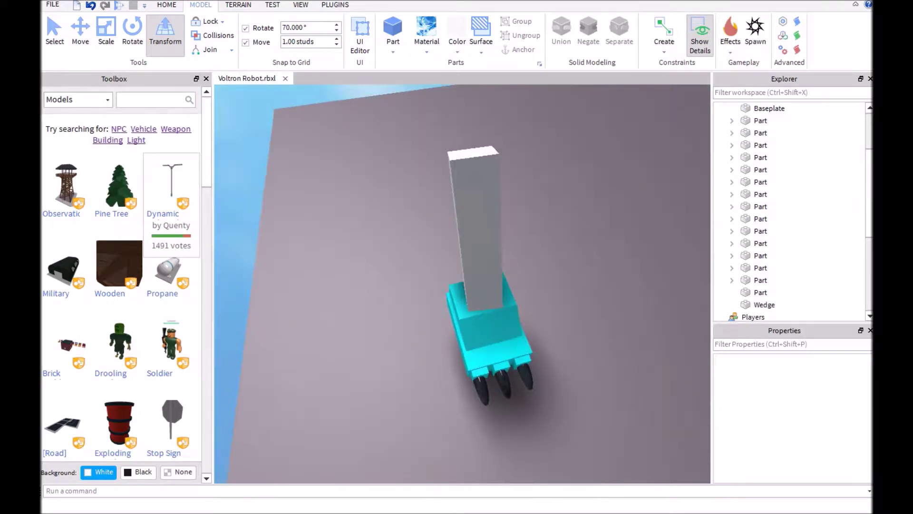
mouse_move(463, 286)
right_down()
mouse_move(463, 215)
mouse_move(463, 300)
right_up()
key(d)
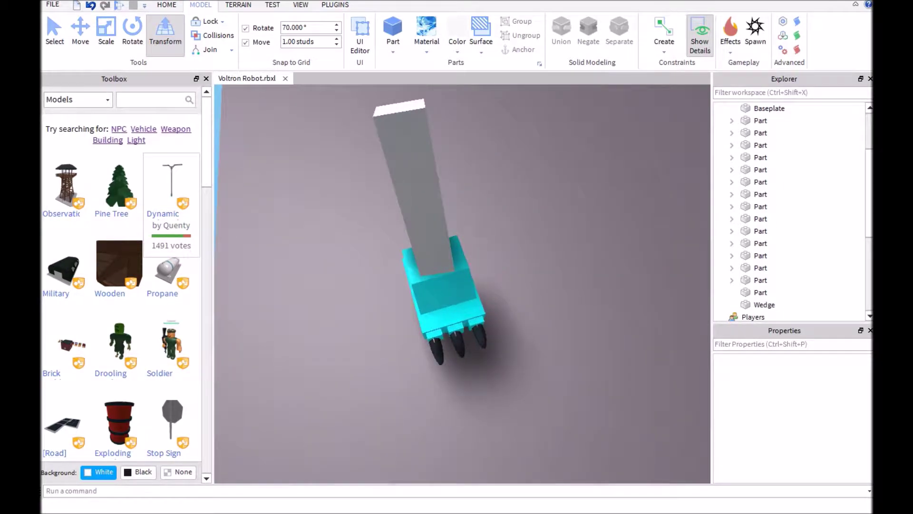
right_drag(463, 285, 391, 286)
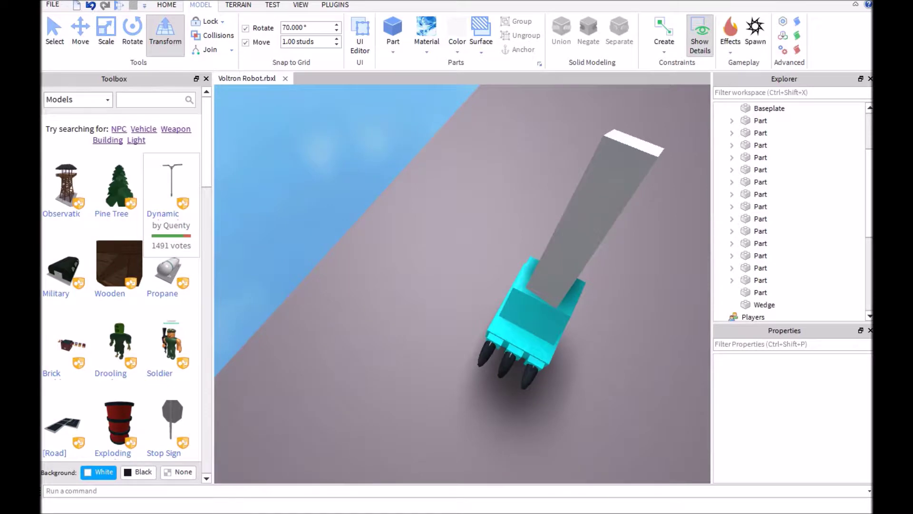
right_drag(463, 286, 811, 406)
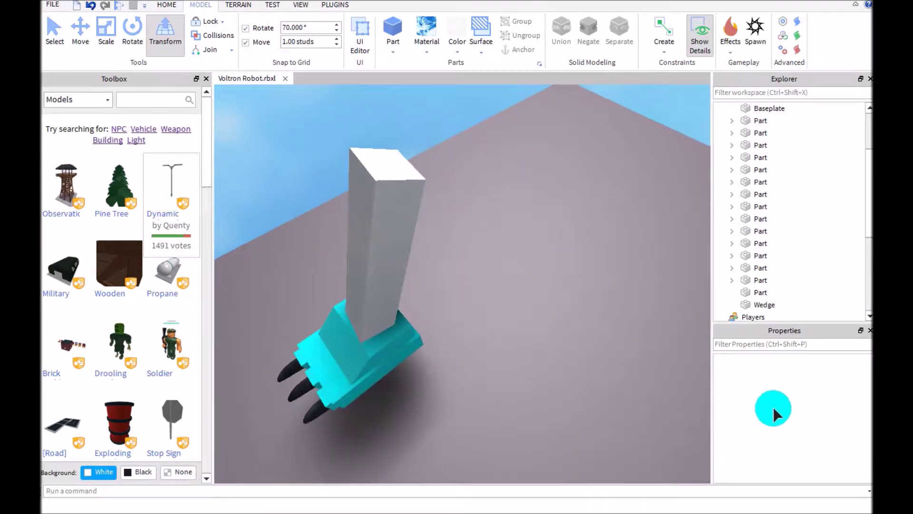
click(388, 163)
Move the tall grey leg piece upward on the clawed foot.
mouse_move(387, 163)
right_down()
mouse_move(559, 135)
mouse_move(301, 191)
right_up()
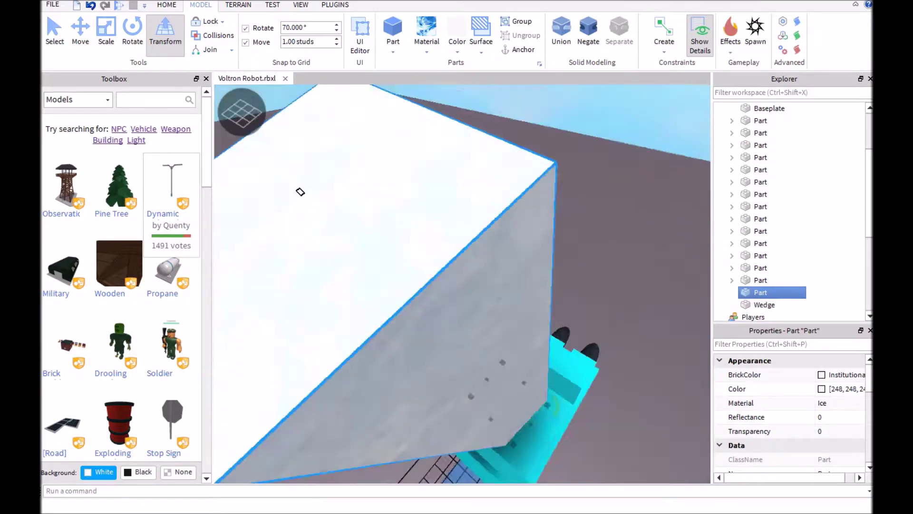
scroll(300, 191, down, 5)
right_drag(497, 247, 495, 178)
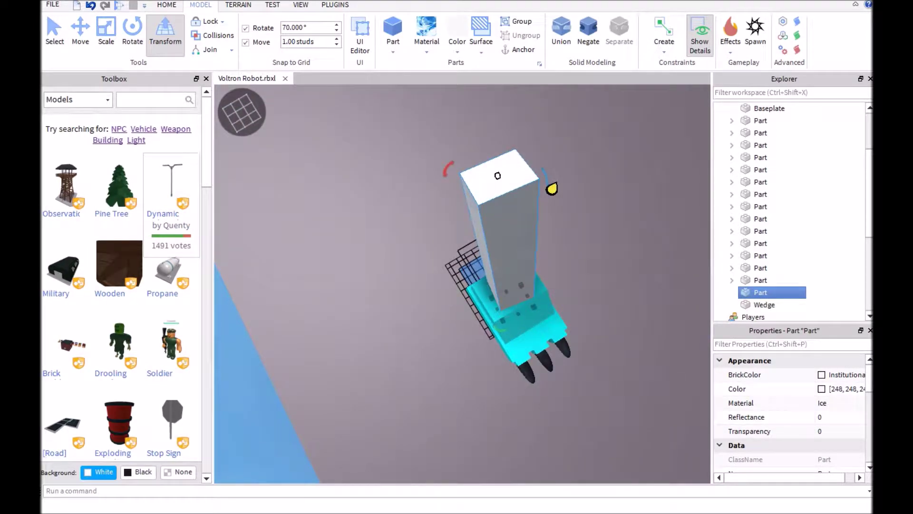
drag(497, 176, 491, 147)
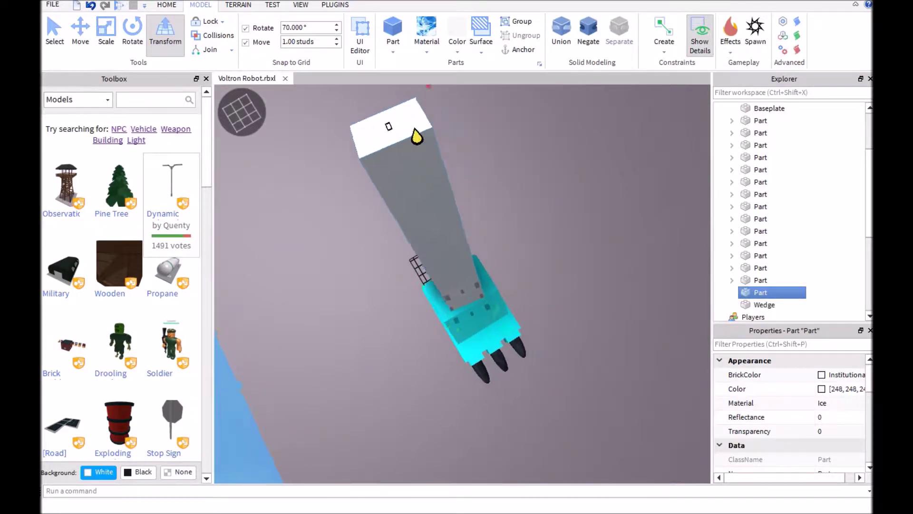
mouse_move(489, 122)
right_down()
mouse_move(502, 180)
mouse_move(371, 114)
right_up()
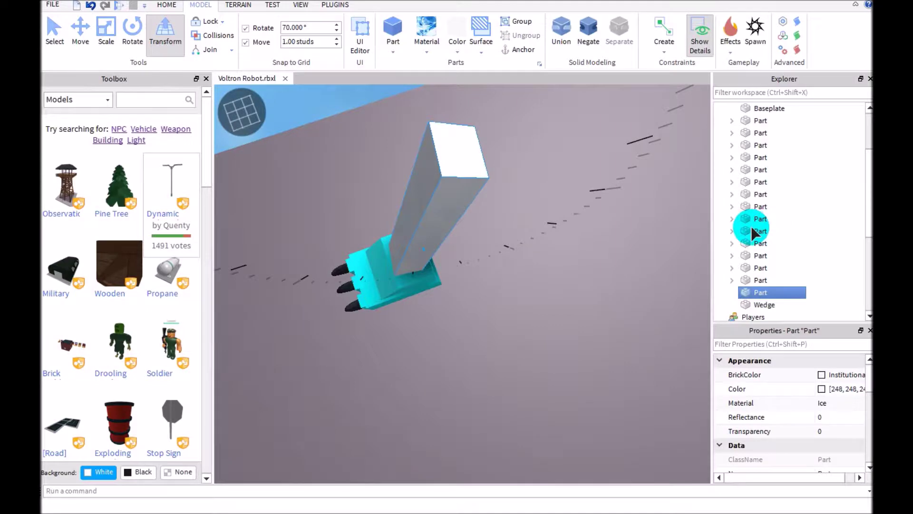
key(f)
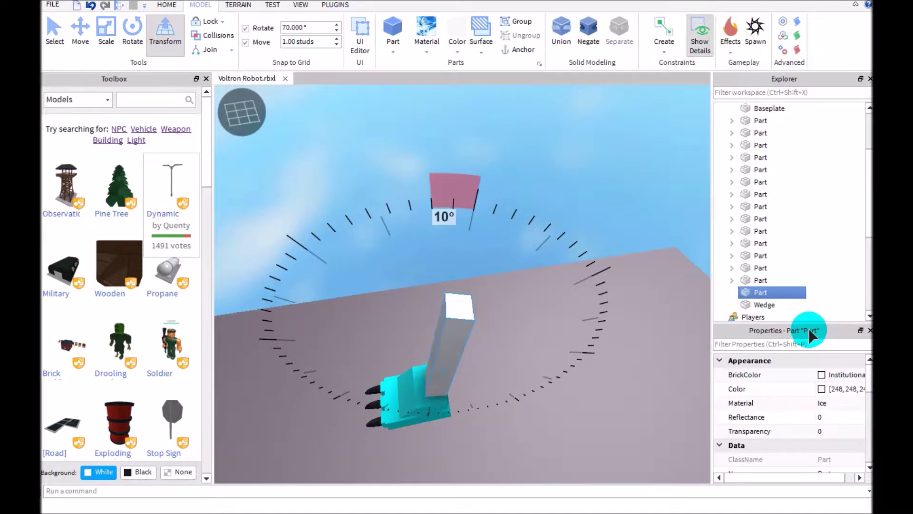
Reselect the leg, switch to Move (Ctrl+2), deselect, and inspect the whole leg.
click(434, 271)
mouse_move(435, 272)
right_down()
mouse_move(457, 214)
mouse_move(500, 236)
mouse_move(492, 214)
right_up()
click(437, 111)
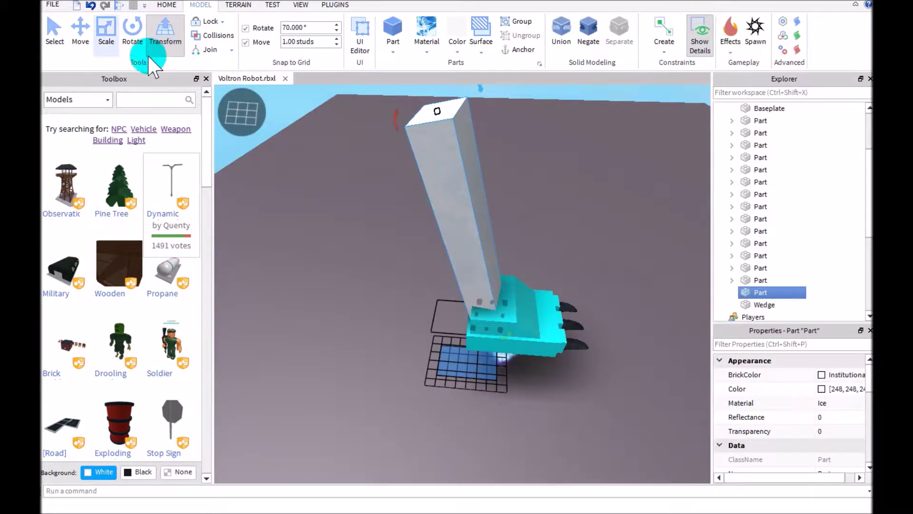
key(ctrl+2)
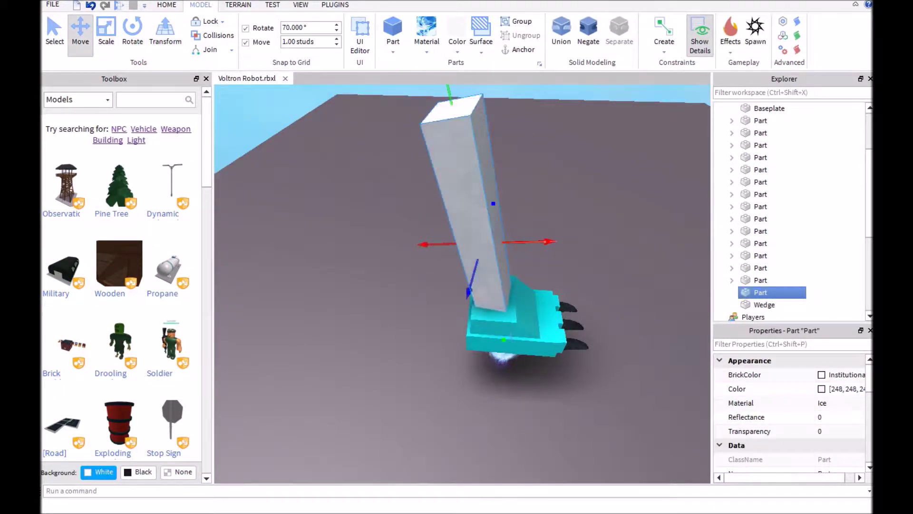
click(321, 285)
scroll(321, 285, up, 3)
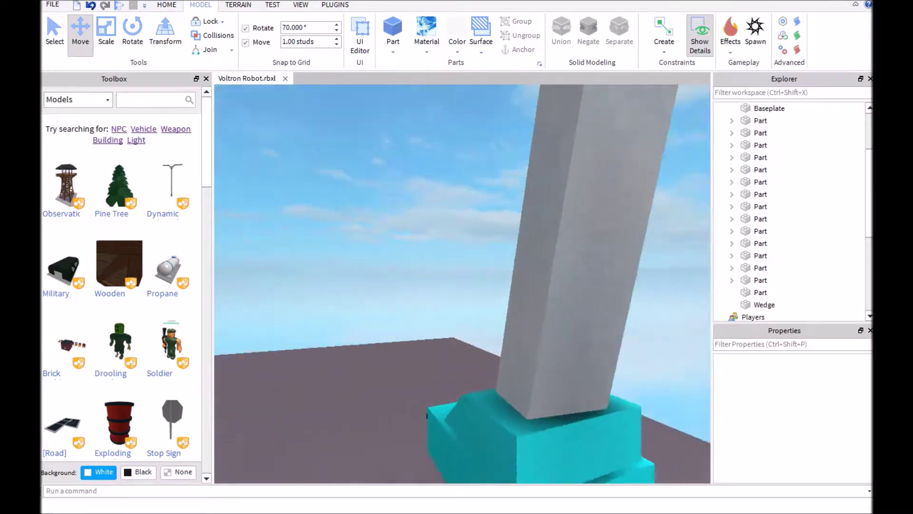
mouse_move(464, 285)
right_down()
mouse_move(464, 214)
mouse_move(464, 299)
right_up()
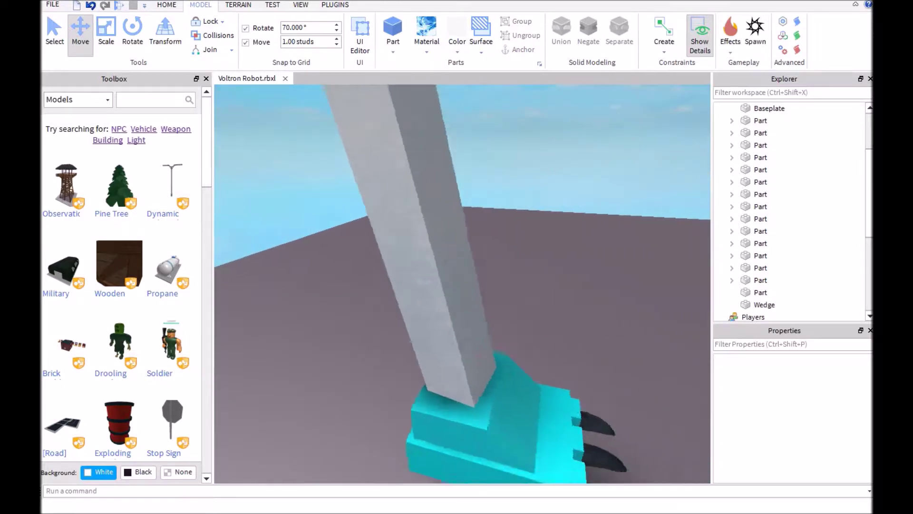
scroll(465, 286, down, 5)
right_drag(463, 286, 427, 271)
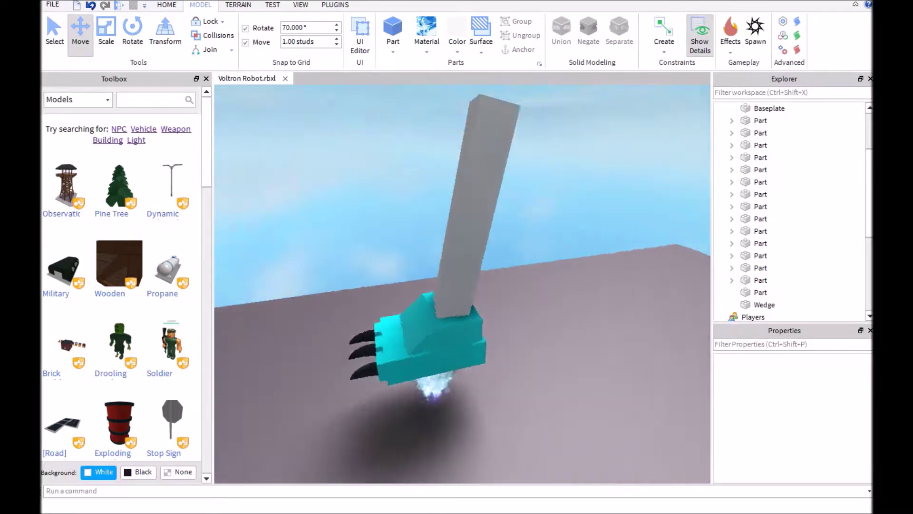
scroll(464, 286, up, 3)
scroll(464, 285, down, 3)
scroll(463, 284, down, 3)
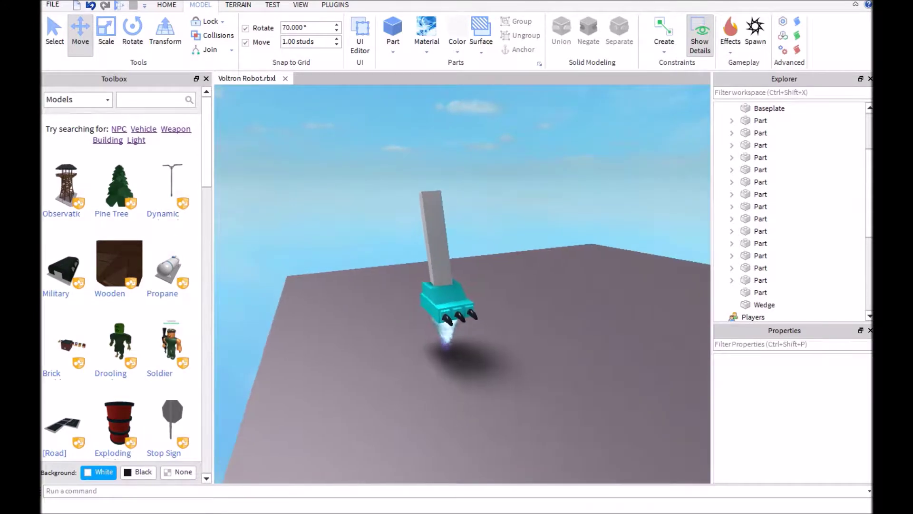
mouse_move(462, 285)
right_down()
mouse_move(428, 284)
mouse_move(485, 258)
right_up()
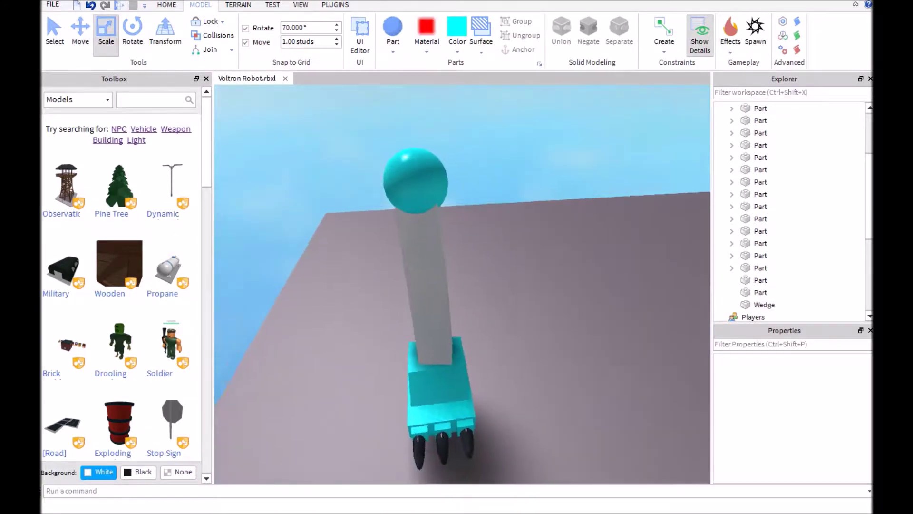
scroll(462, 284, up, 2)
scroll(462, 283, up, 3)
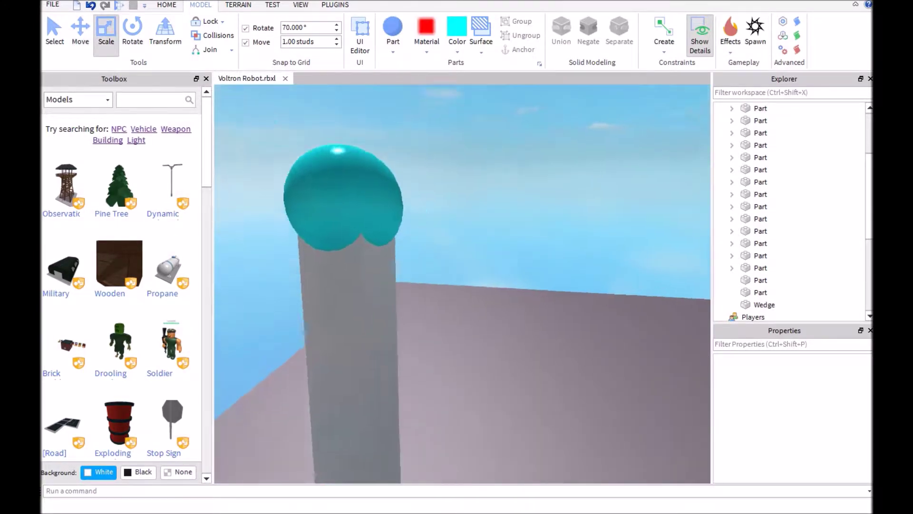
scroll(463, 285, up, 3)
Select the cyan knee ball atop the leg and focus the view on it.
right_drag(463, 284, 399, 284)
mouse_move(462, 284)
right_down()
mouse_move(514, 283)
mouse_move(400, 284)
right_up()
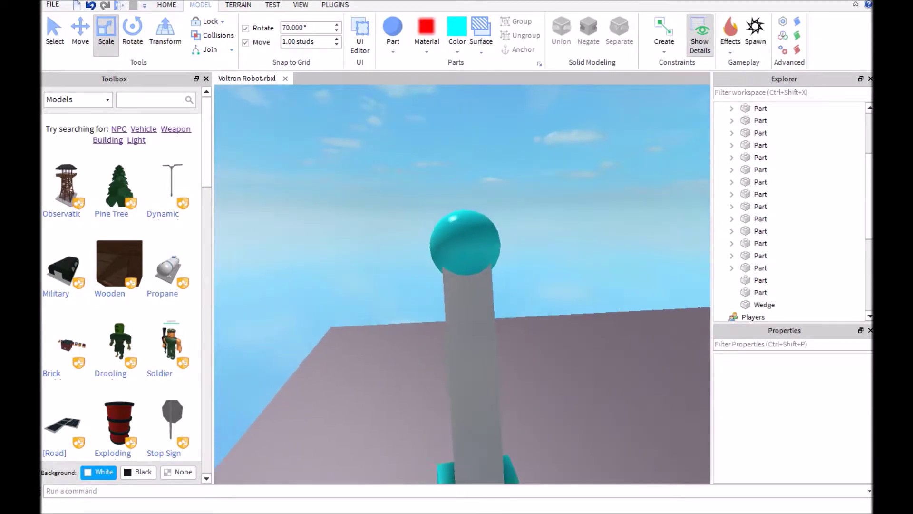
mouse_move(463, 285)
right_down()
mouse_move(463, 257)
mouse_move(442, 257)
mouse_move(463, 250)
mouse_move(428, 300)
mouse_move(499, 284)
mouse_move(400, 283)
right_up()
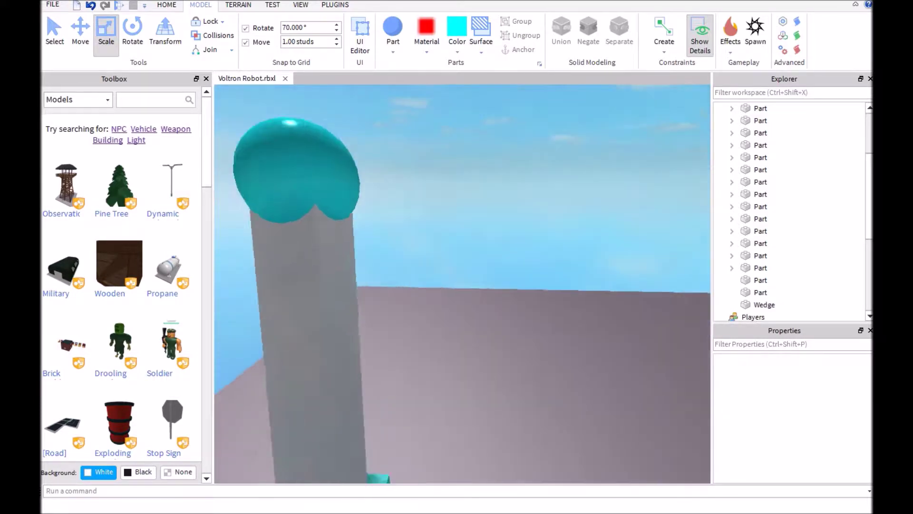
scroll(462, 284, down, 5)
click(519, 216)
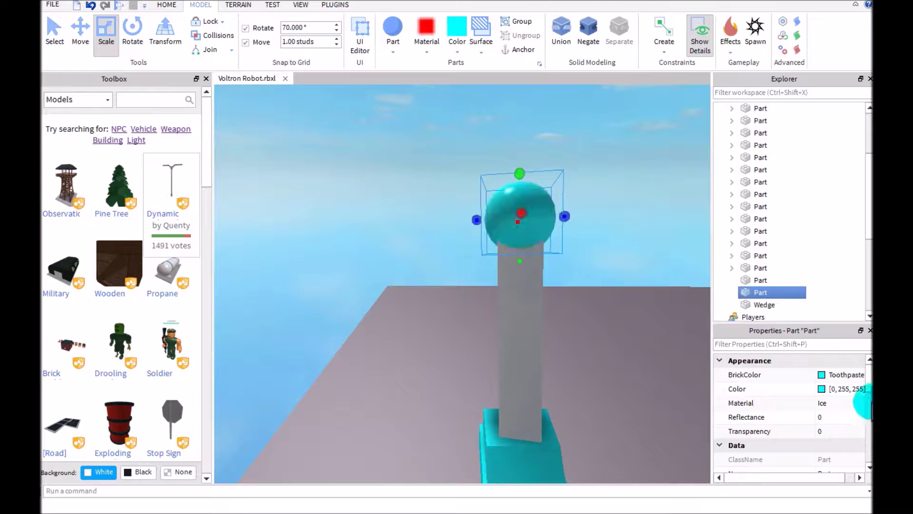
key(f)
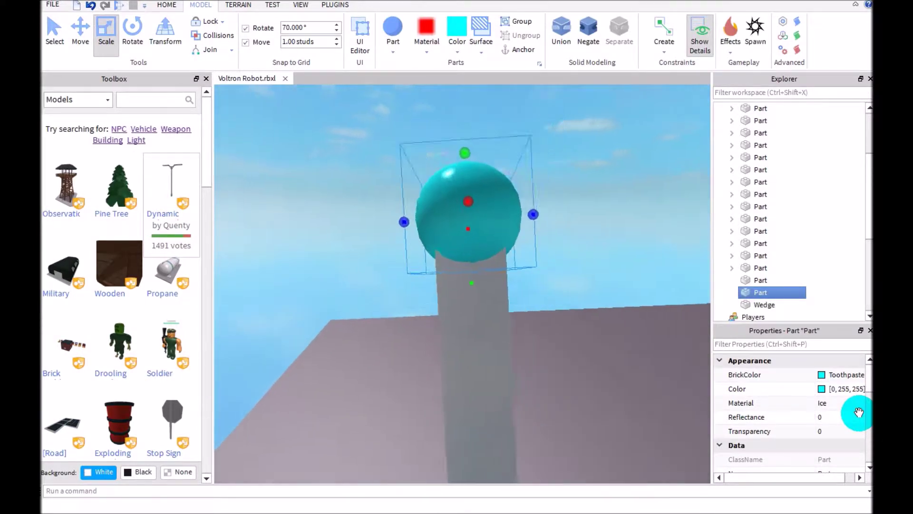
Duplicate the grey leg piece with the whole leg and claw in view.
key(s)
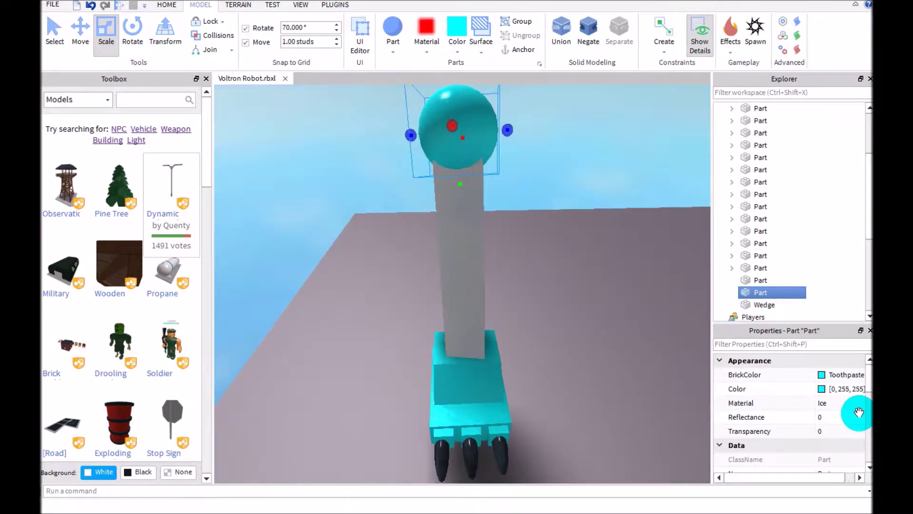
key(w)
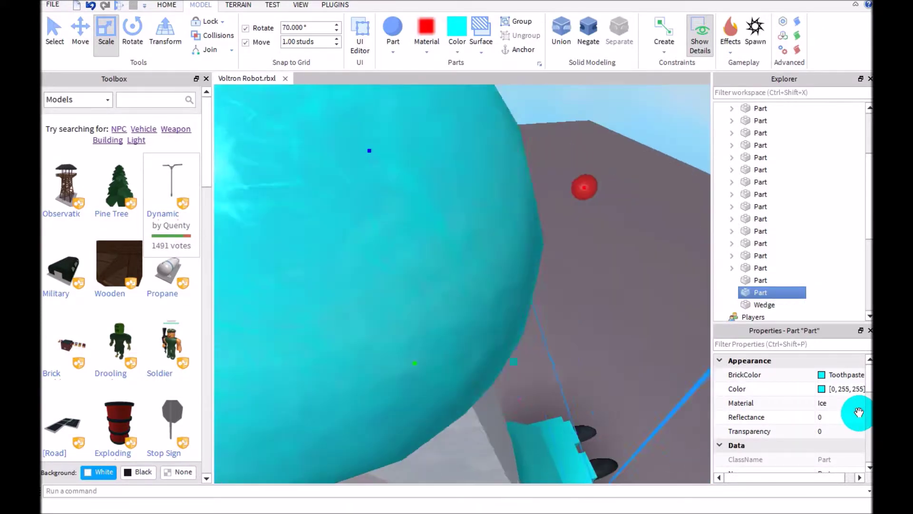
key(s)
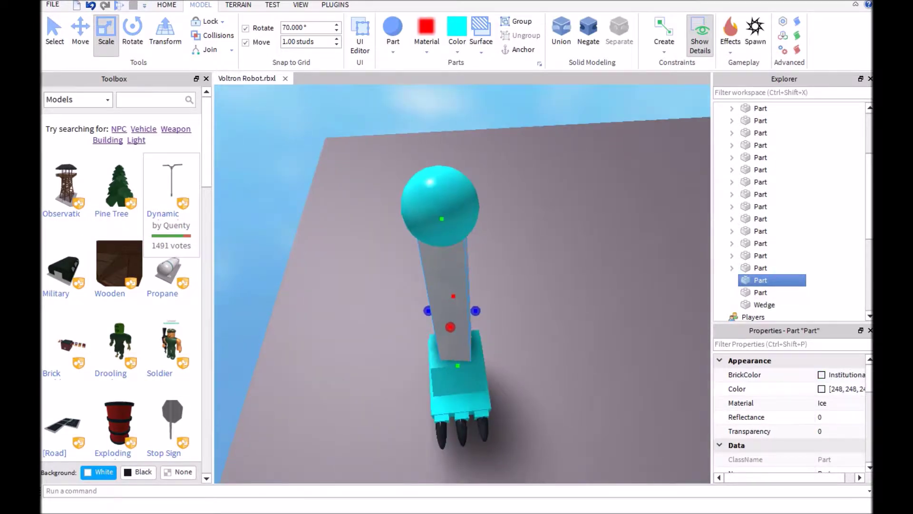
key(Down)
key(Down)
key(s)
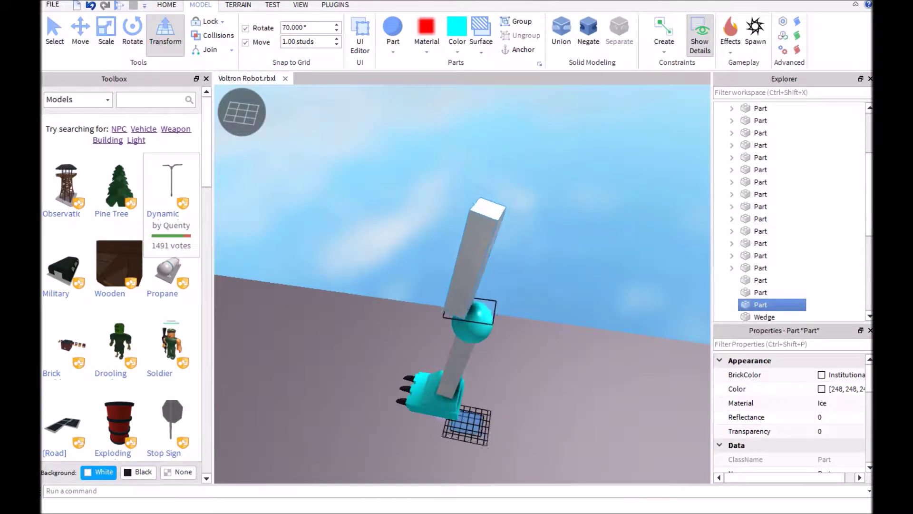
Rotate the upper leg piece about the knee ball to -22.5 degrees.
mouse_move(504, 150)
right_down()
mouse_move(461, 102)
mouse_move(296, 96)
mouse_move(342, 92)
right_up()
mouse_move(462, 285)
right_down()
mouse_move(399, 272)
mouse_move(464, 278)
right_up()
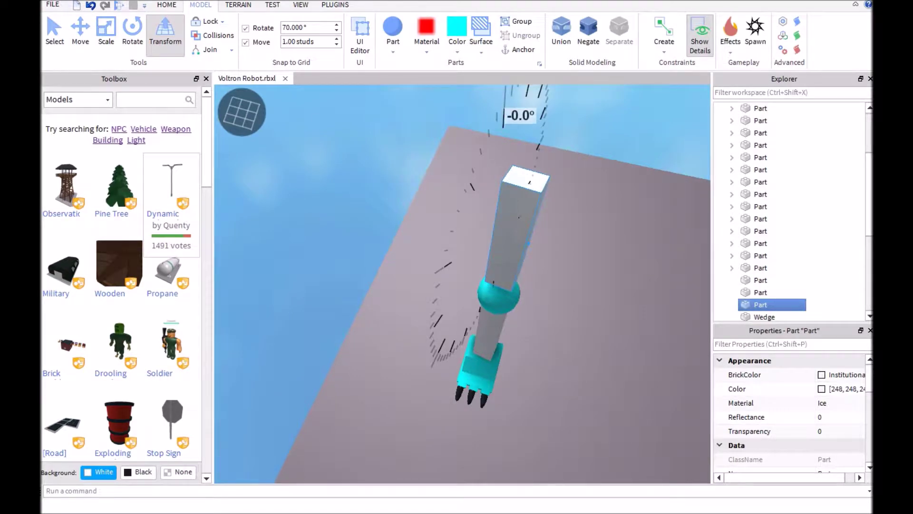
mouse_move(464, 286)
right_down()
mouse_move(399, 264)
mouse_move(449, 279)
mouse_move(435, 275)
right_up()
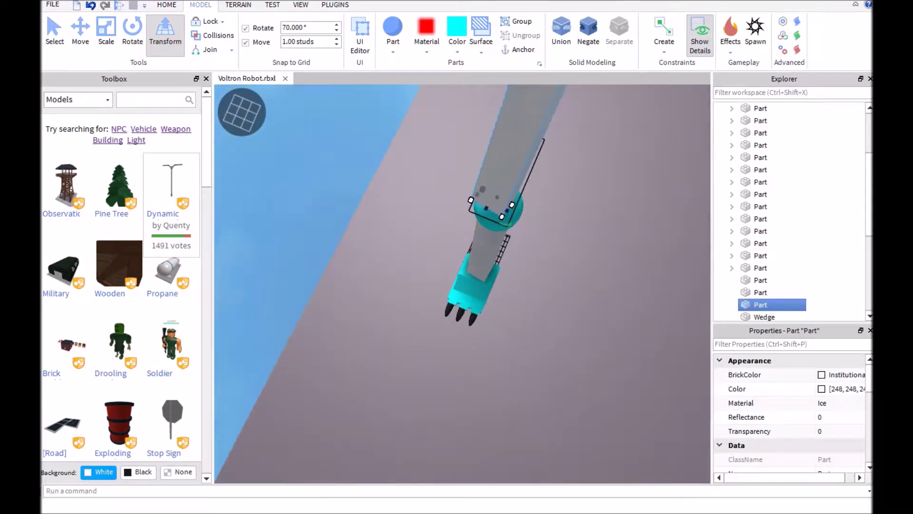
drag(500, 213, 491, 216)
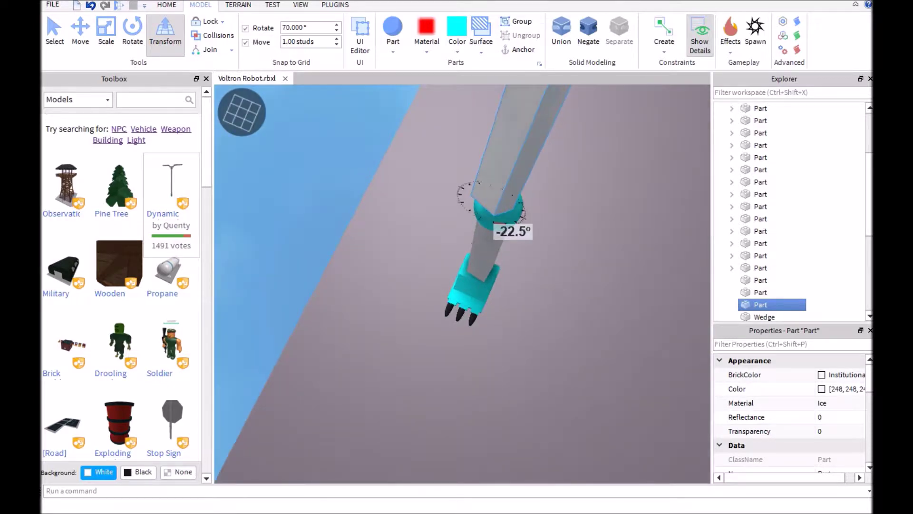
mouse_move(464, 285)
right_down()
mouse_move(449, 271)
mouse_move(457, 285)
mouse_move(464, 271)
right_up()
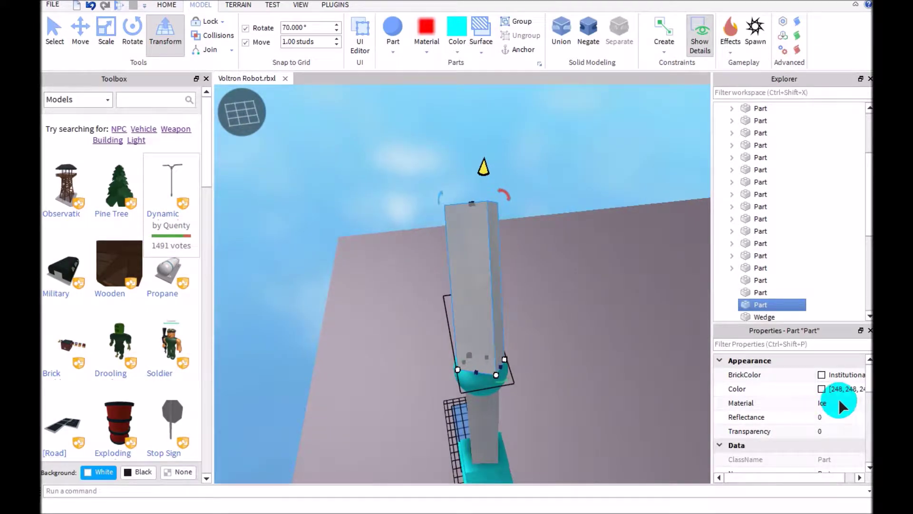
drag(503, 195, 435, 120)
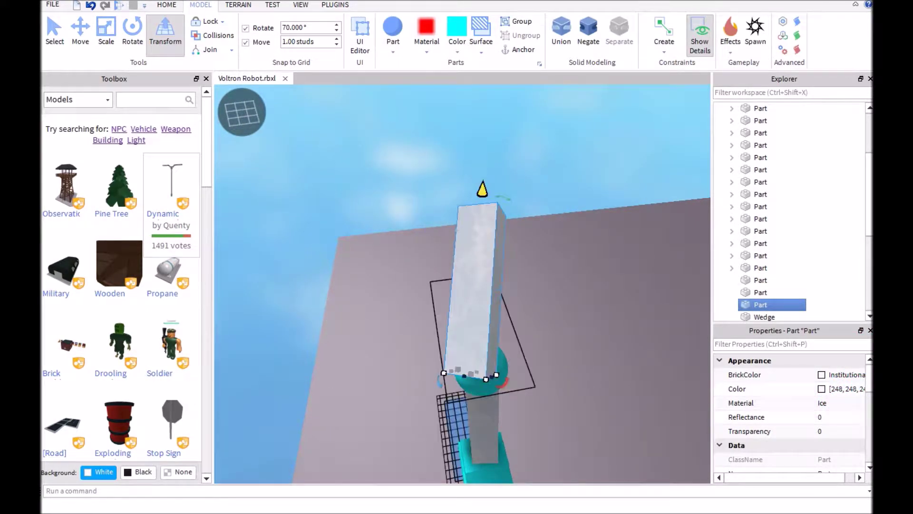
mouse_move(503, 197)
mouse_down()
mouse_move(519, 459)
mouse_move(457, 449)
mouse_move(483, 190)
mouse_up()
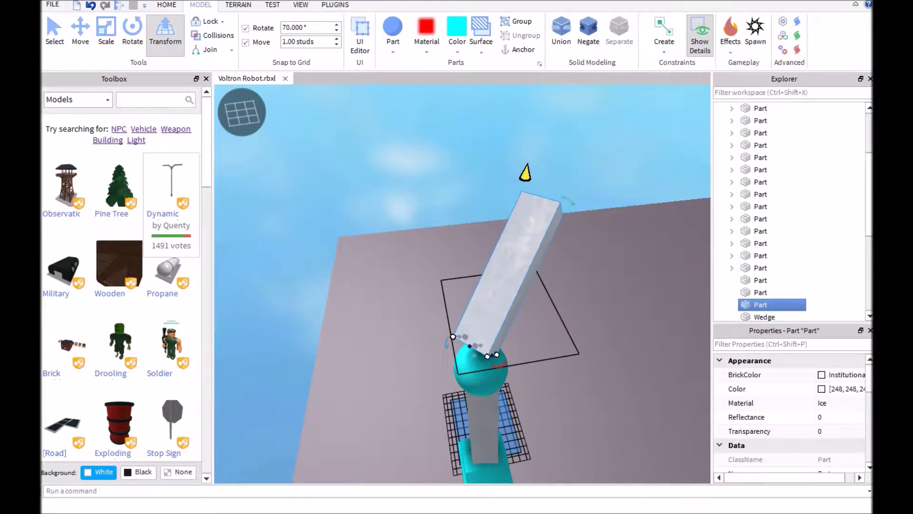
Slide the upper leg down onto the knee and tilt it to a new angle.
drag(525, 173, 520, 203)
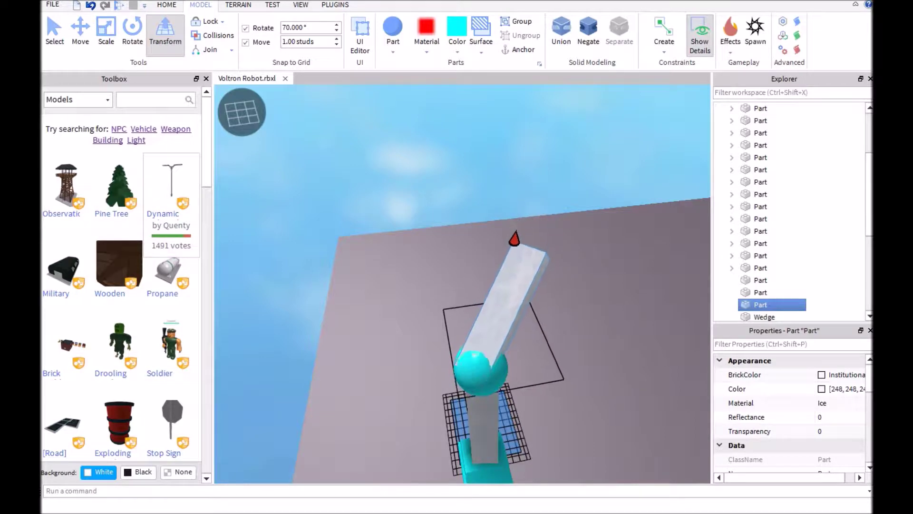
mouse_move(556, 271)
right_down()
mouse_move(600, 272)
mouse_move(487, 338)
mouse_move(428, 335)
right_up()
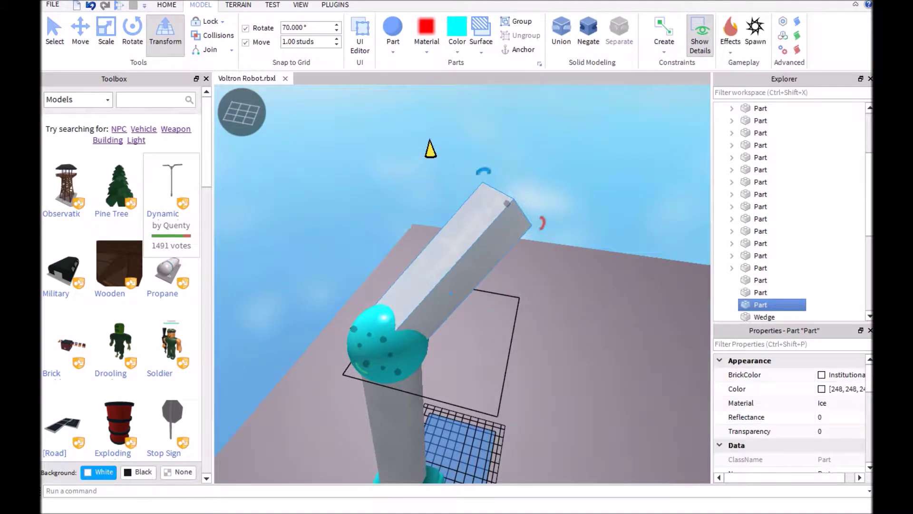
mouse_move(542, 223)
mouse_down()
mouse_move(865, 345)
mouse_move(863, 497)
mouse_up()
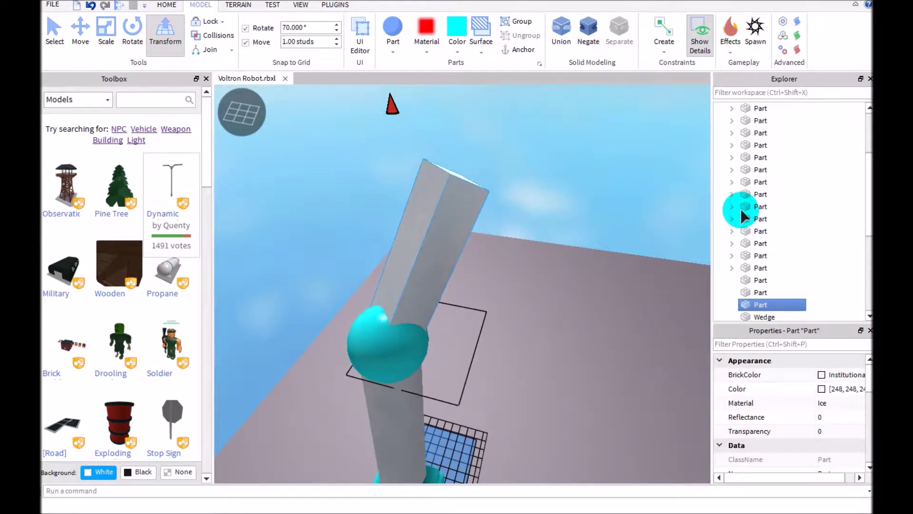
right_drag(609, 313, 610, 316)
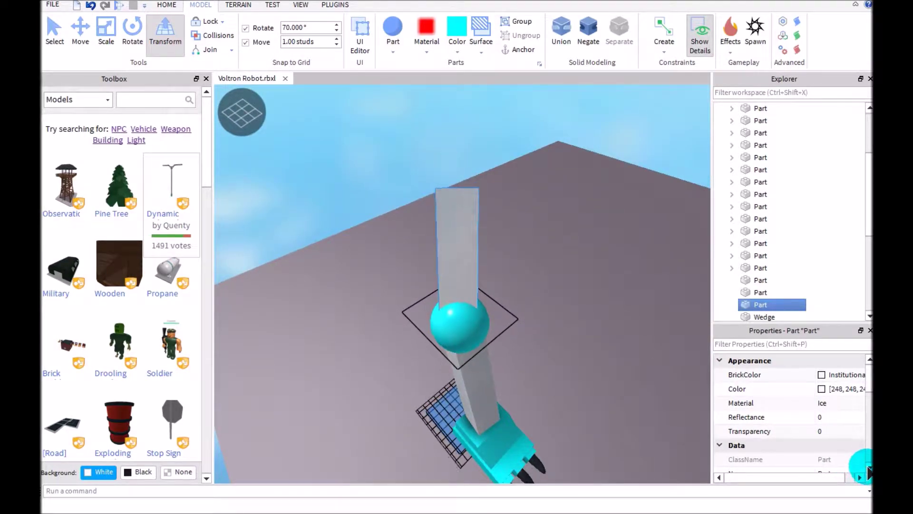
key(w)
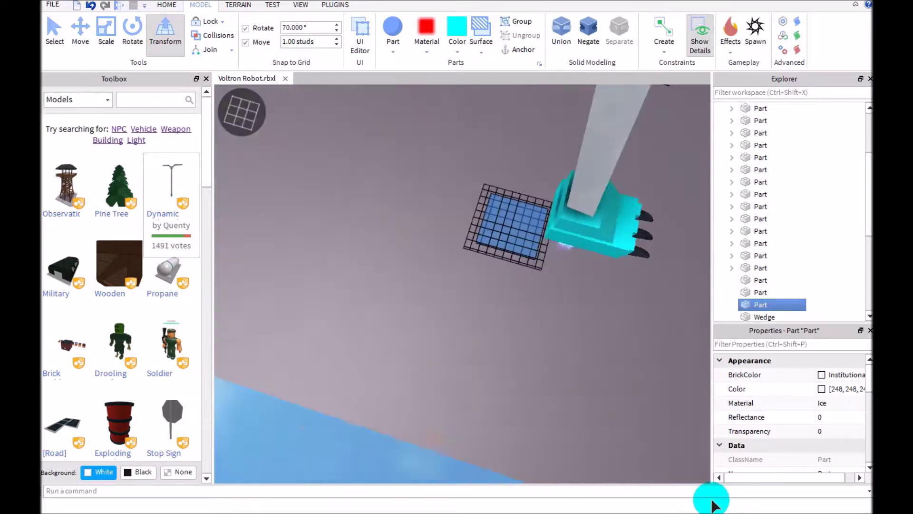
key(w)
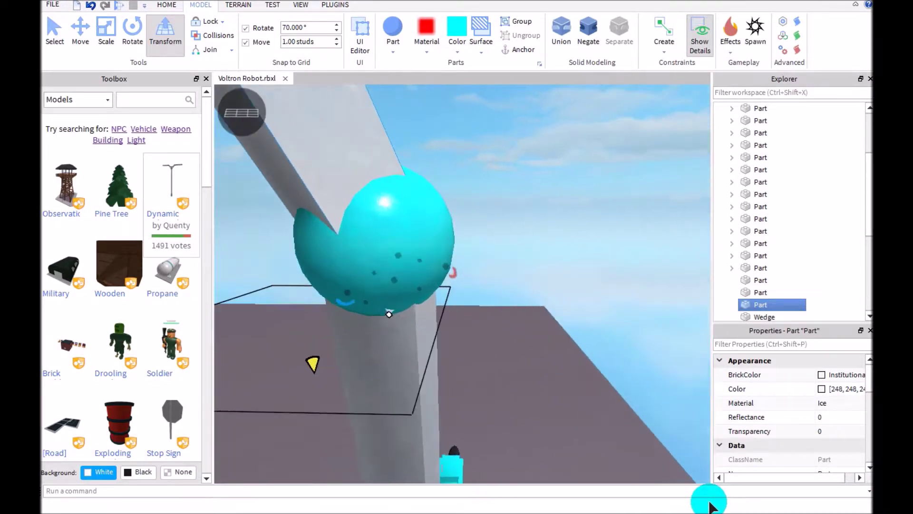
key(s)
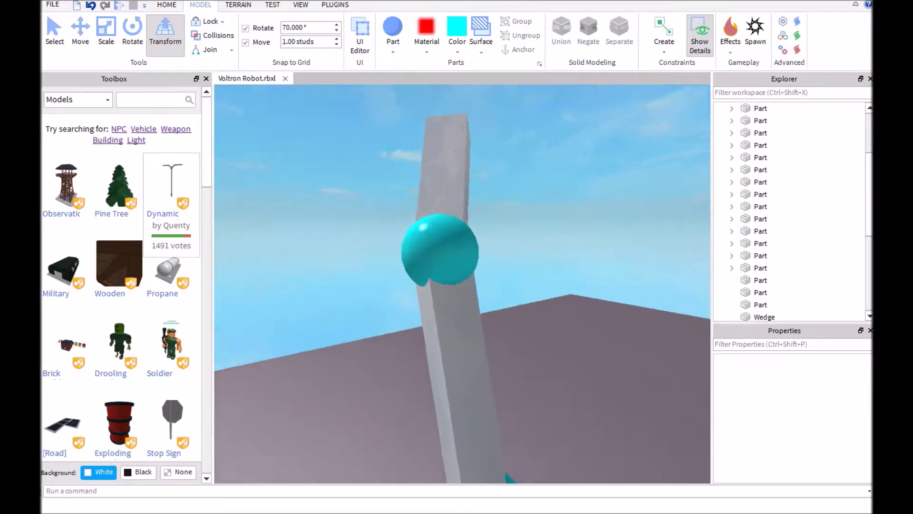
key(s)
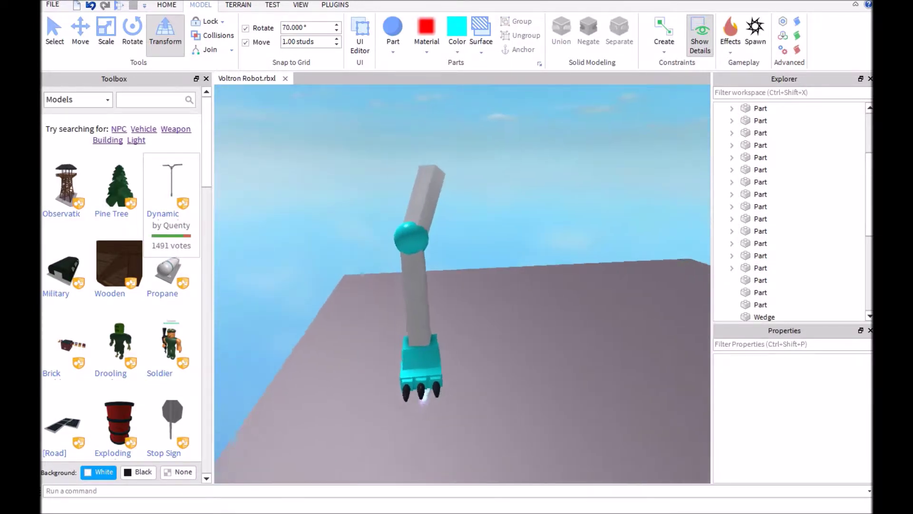
key(w)
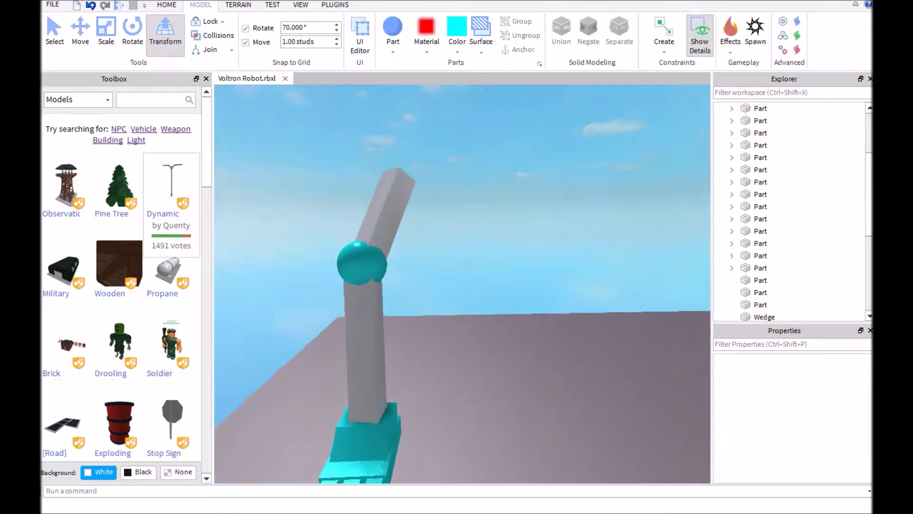
key(q)
key(w)
right_drag(462, 250, 462, 321)
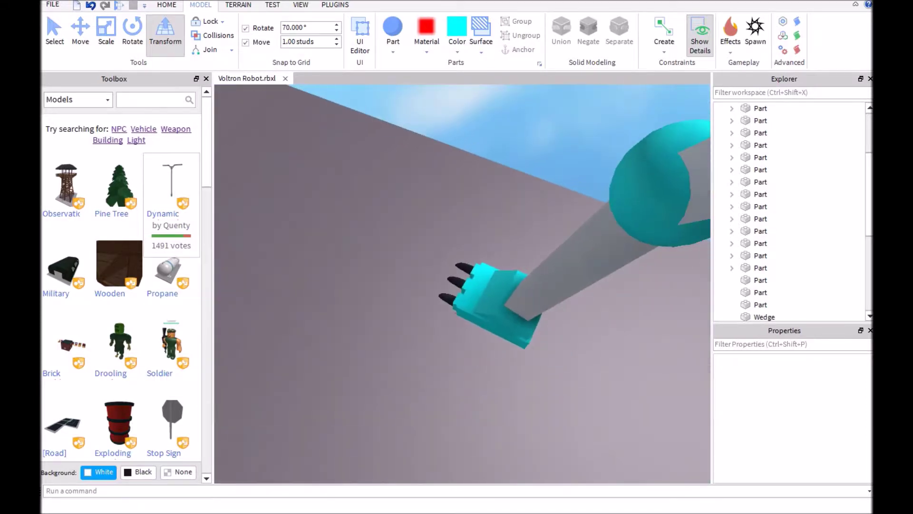
Lengthen the grey upper leg from 48 to 50 studs.
click(564, 222)
right_drag(564, 221, 464, 135)
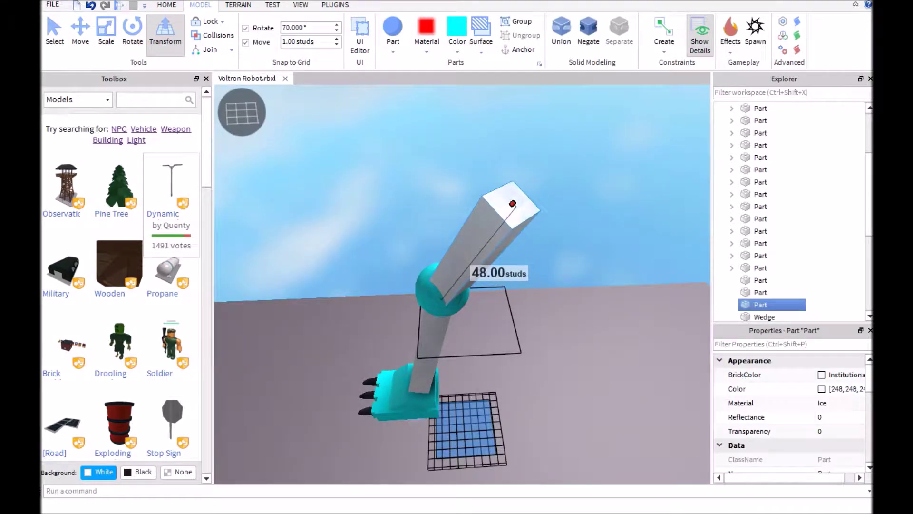
drag(512, 204, 519, 197)
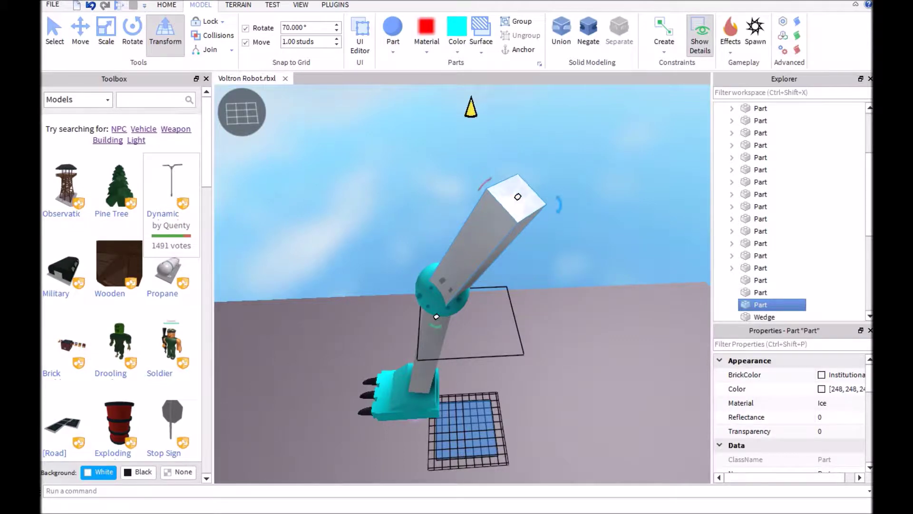
click(585, 179)
Orbit around the lengthened leg to check the cyan claw and knee ball.
right_drag(585, 178, 499, 214)
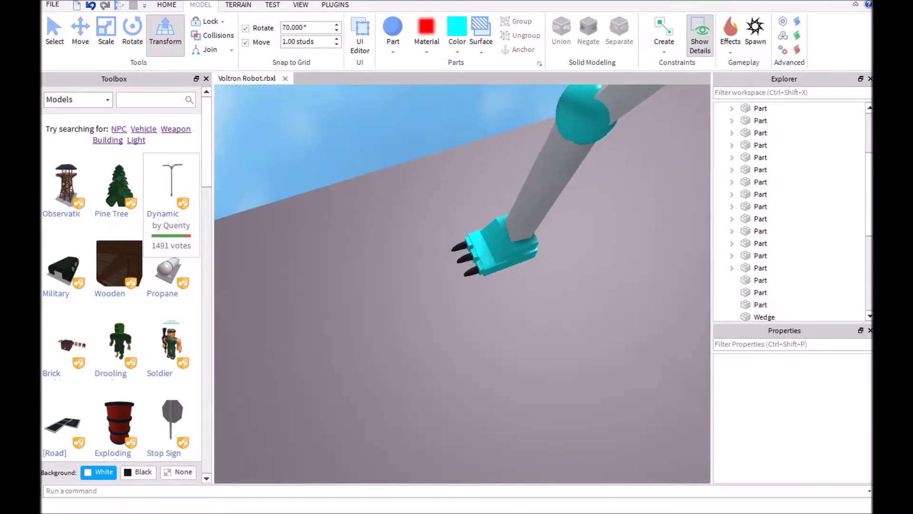
right_drag(464, 285, 464, 214)
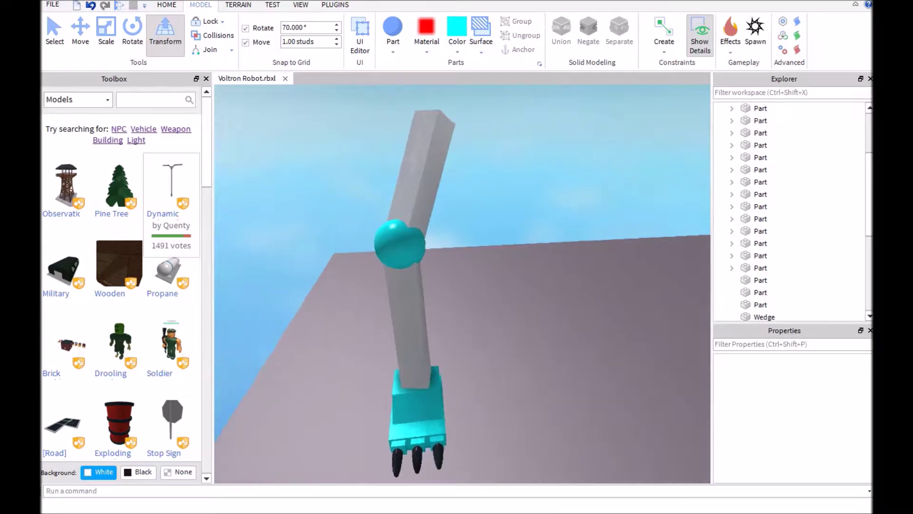
right_drag(464, 286, 464, 243)
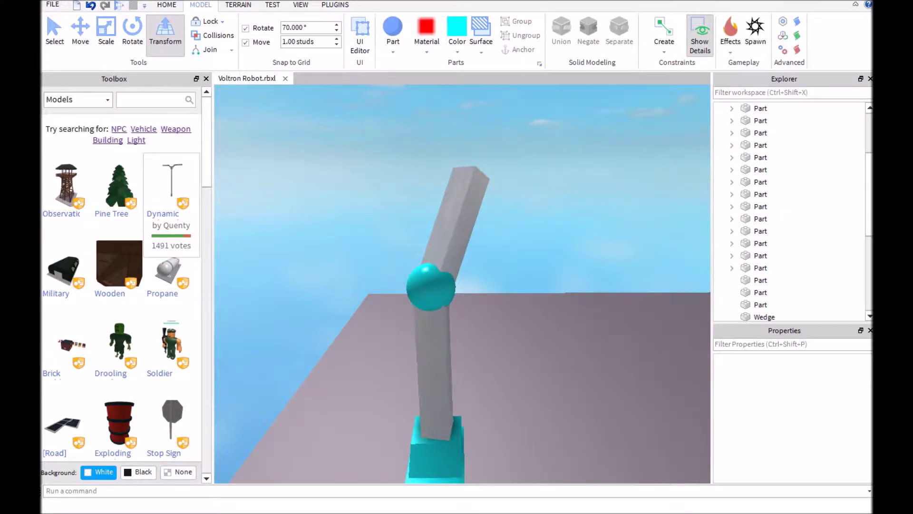
right_drag(463, 285, 507, 285)
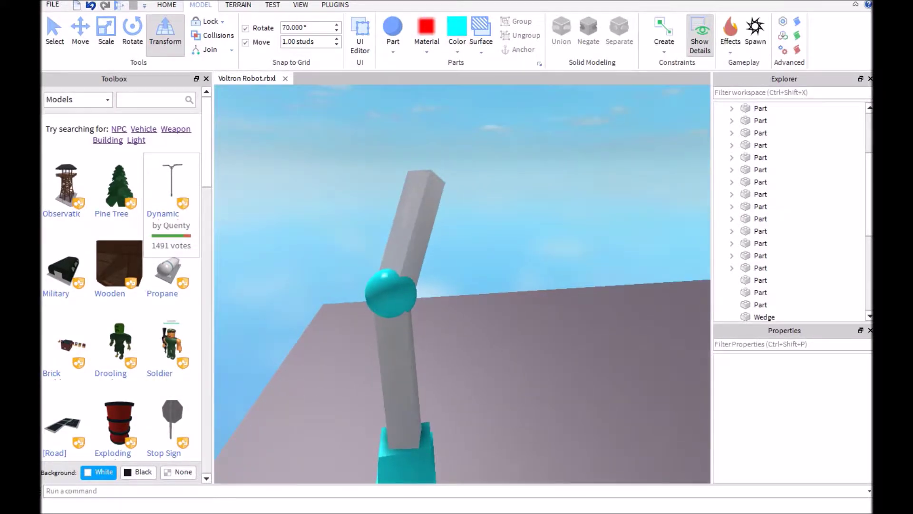
right_drag(464, 250, 464, 299)
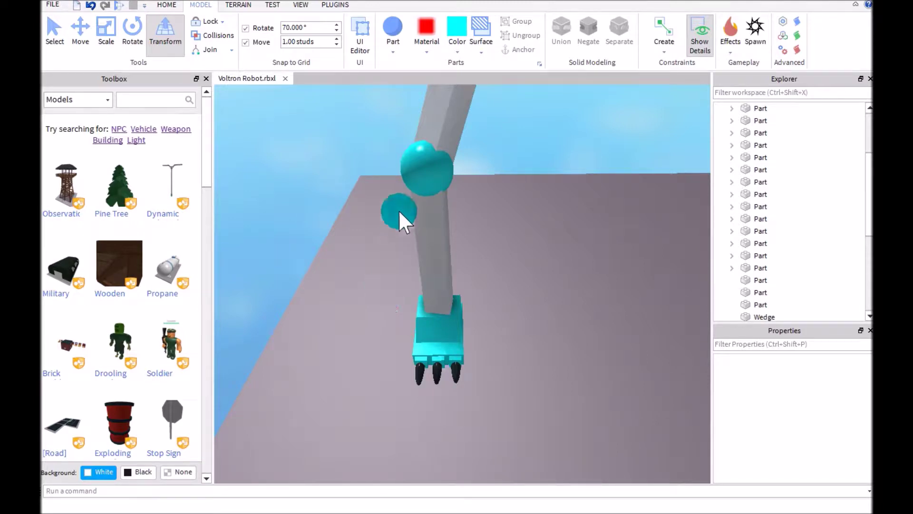
key(s)
right_drag(473, 481, 474, 442)
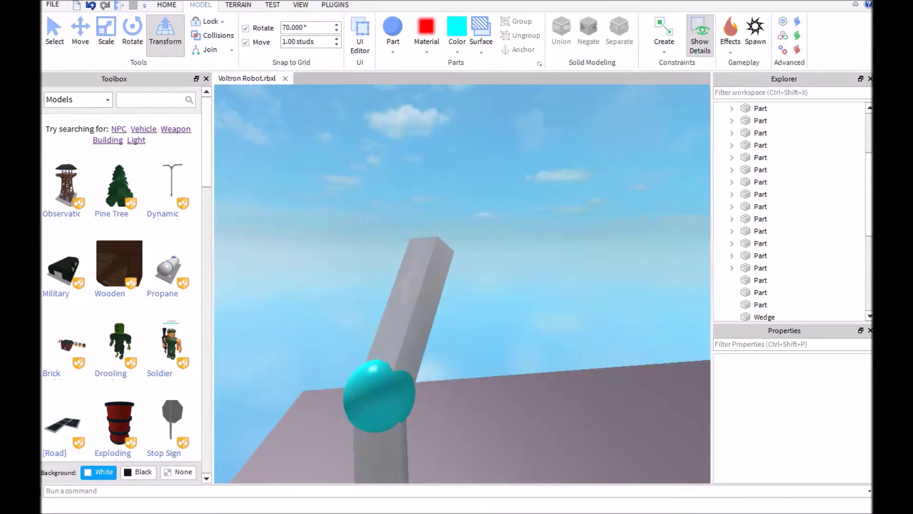
right_drag(474, 443, 392, 53)
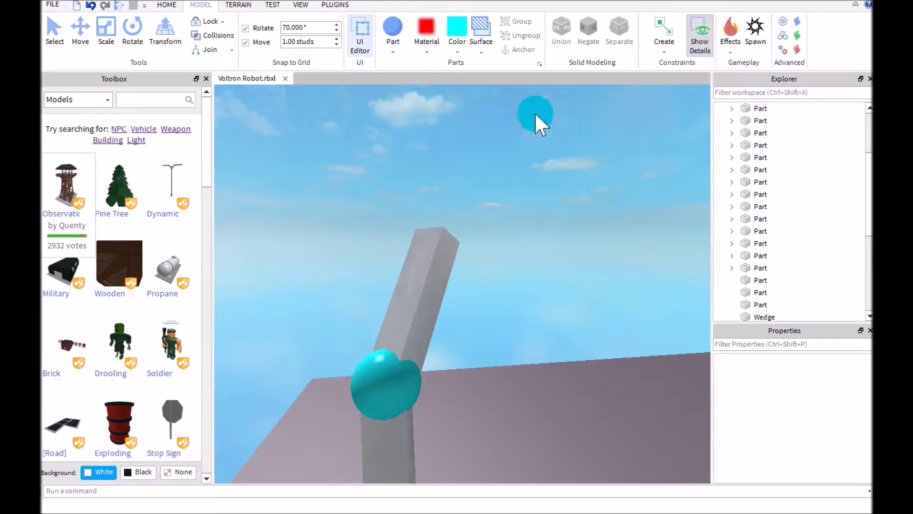
key(ctrl+3)
Insert a neon cyan Block part from the Home tab and find it floating in the sky.
click(166, 4)
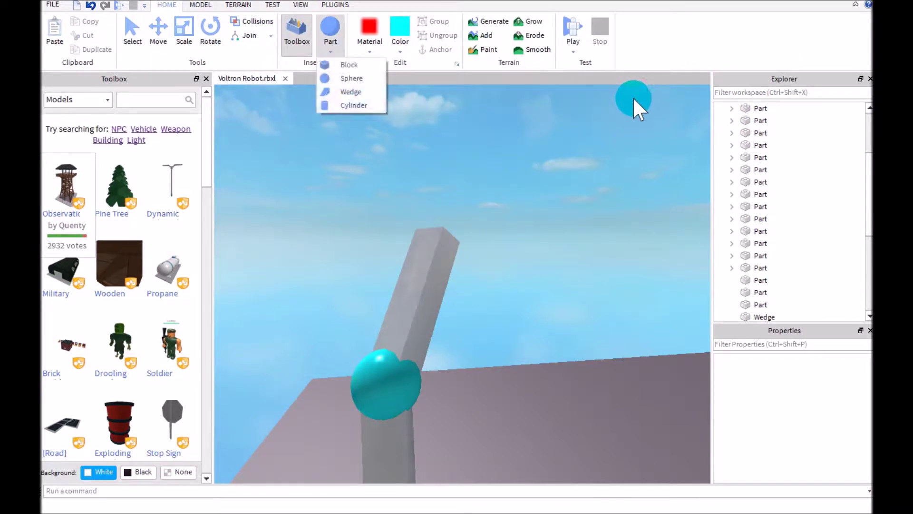
click(785, 307)
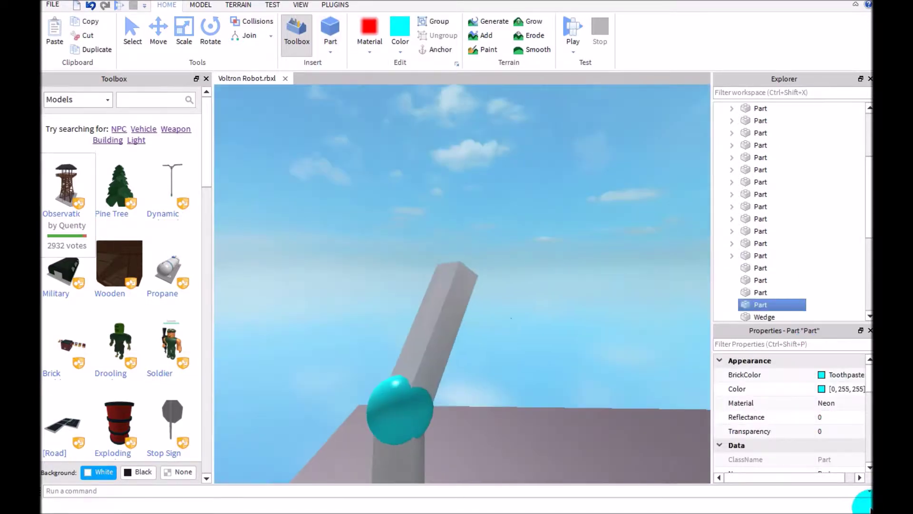
right_drag(864, 499, 600, 100)
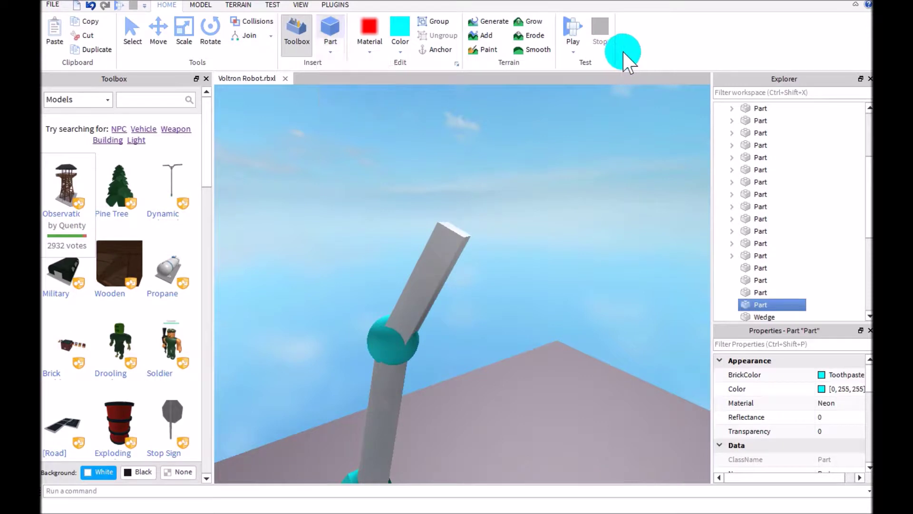
scroll(462, 281, up, 5)
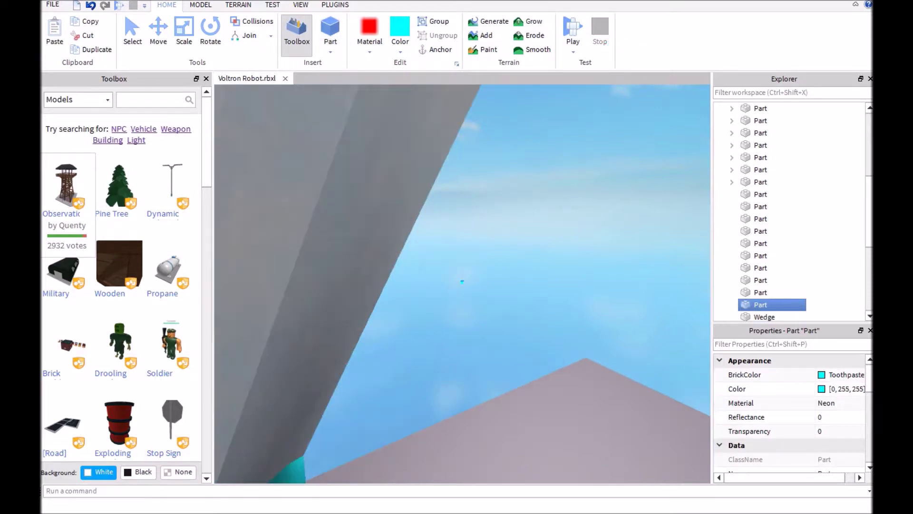
scroll(461, 280, up, 5)
scroll(461, 282, up, 5)
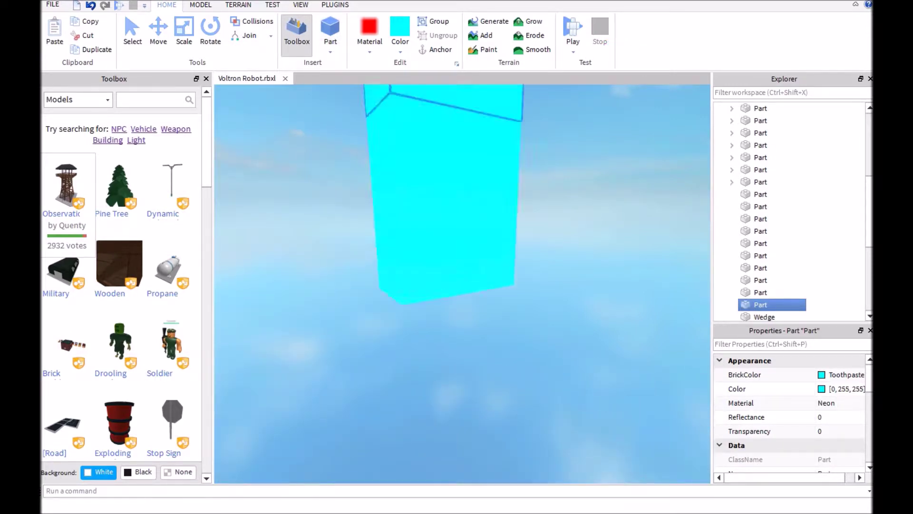
scroll(461, 281, down, 3)
scroll(767, 286, down, 3)
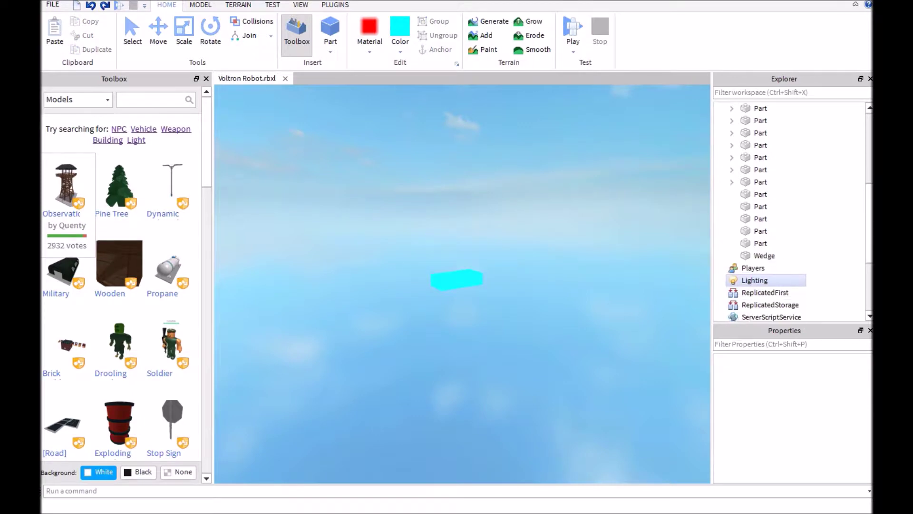
scroll(461, 281, down, 5)
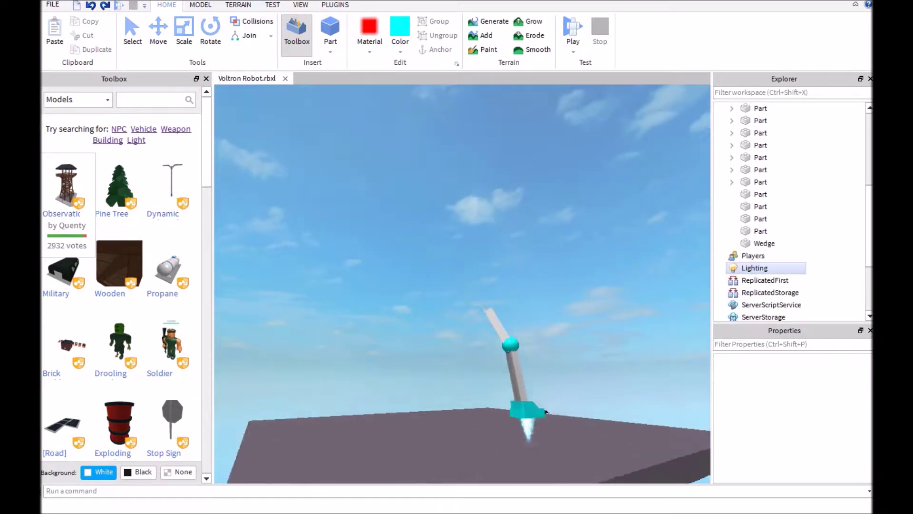
scroll(461, 281, up, 3)
scroll(461, 281, down, 3)
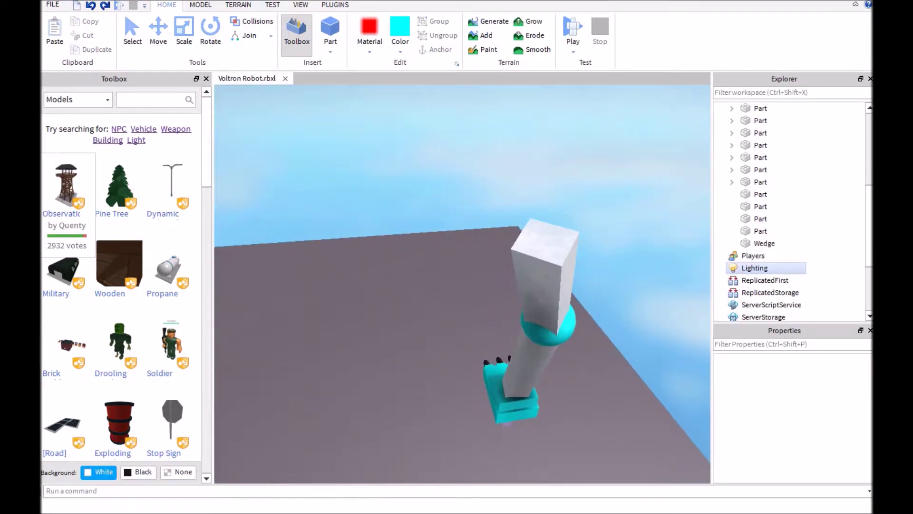
scroll(462, 281, up, 4)
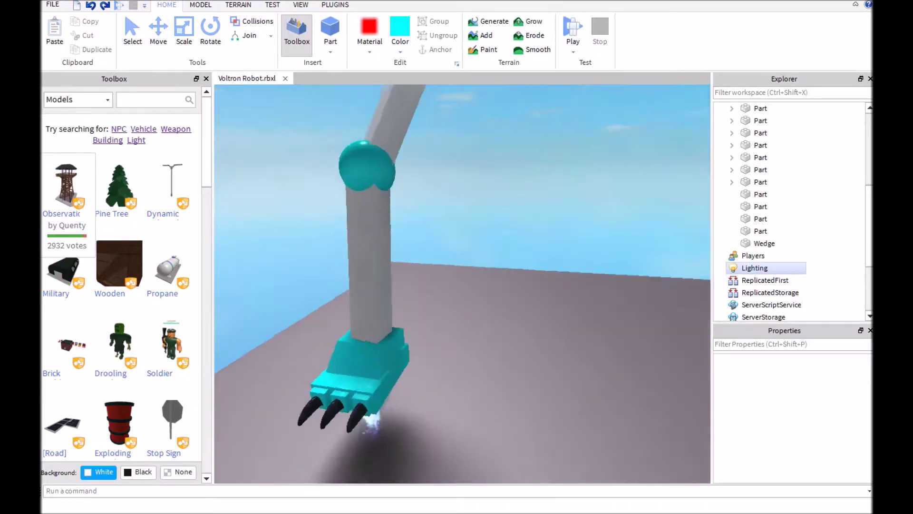
scroll(461, 281, down, 3)
scroll(461, 281, down, 2)
scroll(462, 281, up, 3)
scroll(462, 281, up, 2)
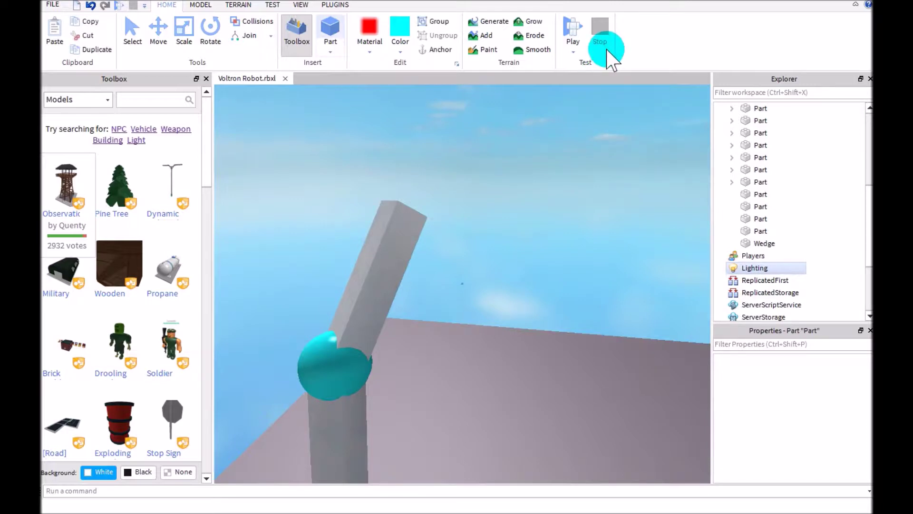
click(835, 391)
click(461, 283)
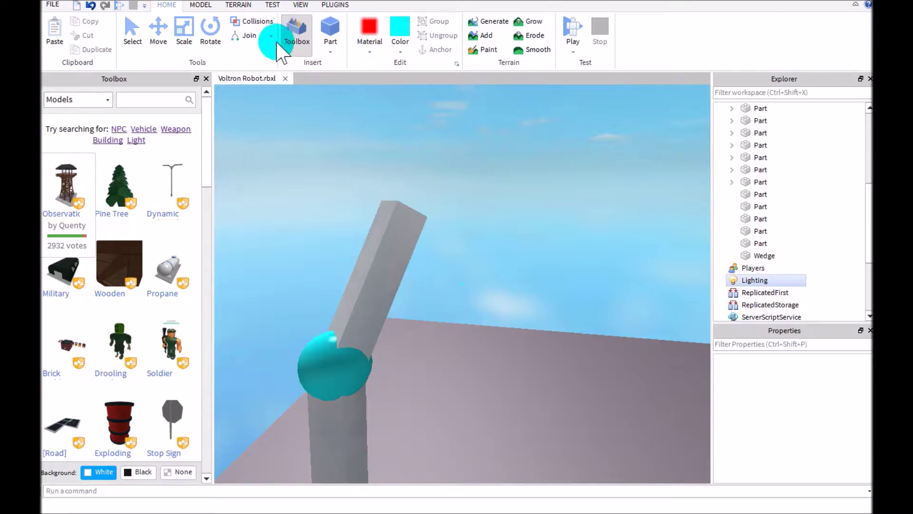
key(e)
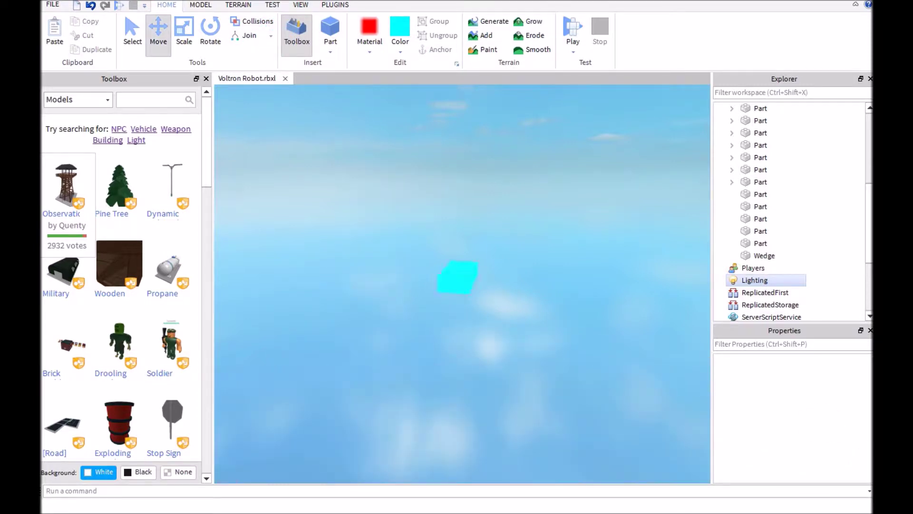
Bring the floating cyan block down and place it beside the clawed foot.
click(464, 284)
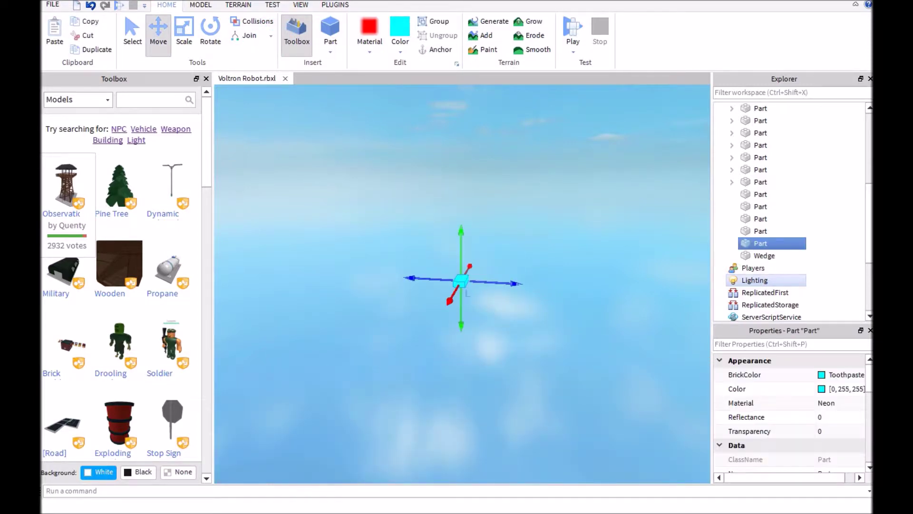
key(q)
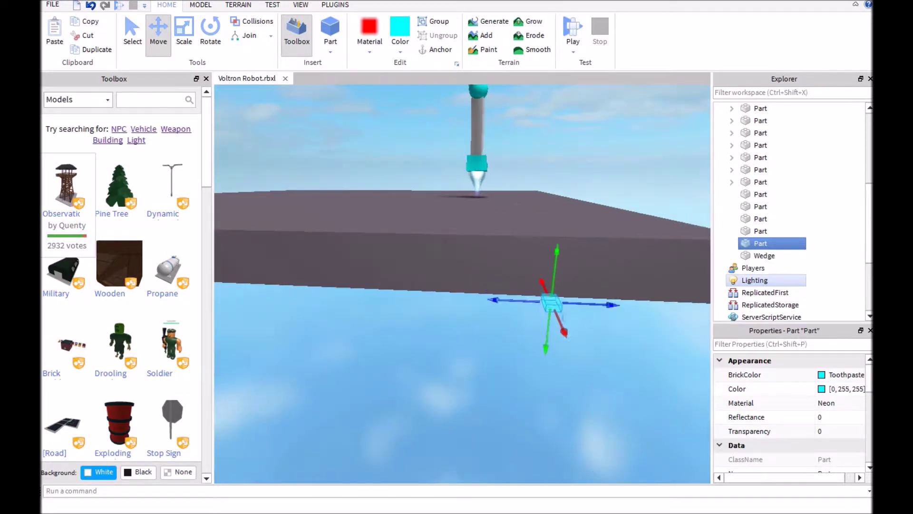
drag(575, 210, 543, 197)
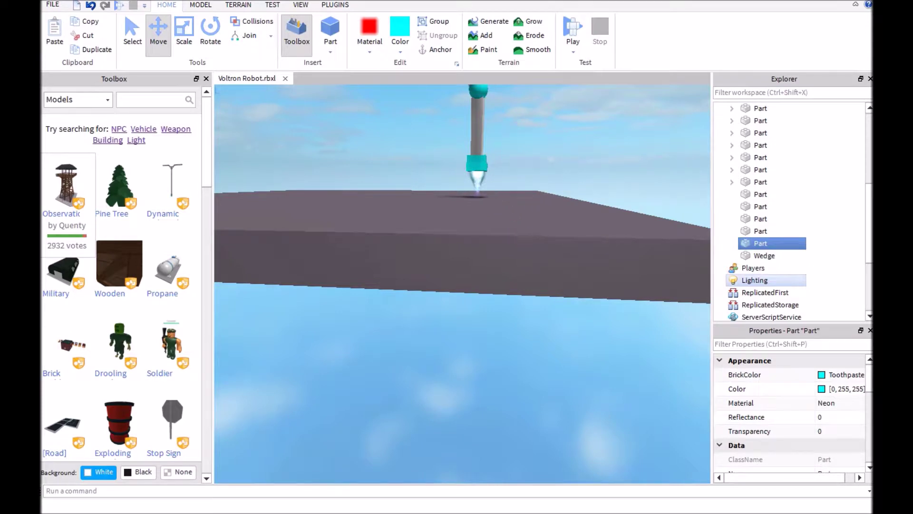
key(f)
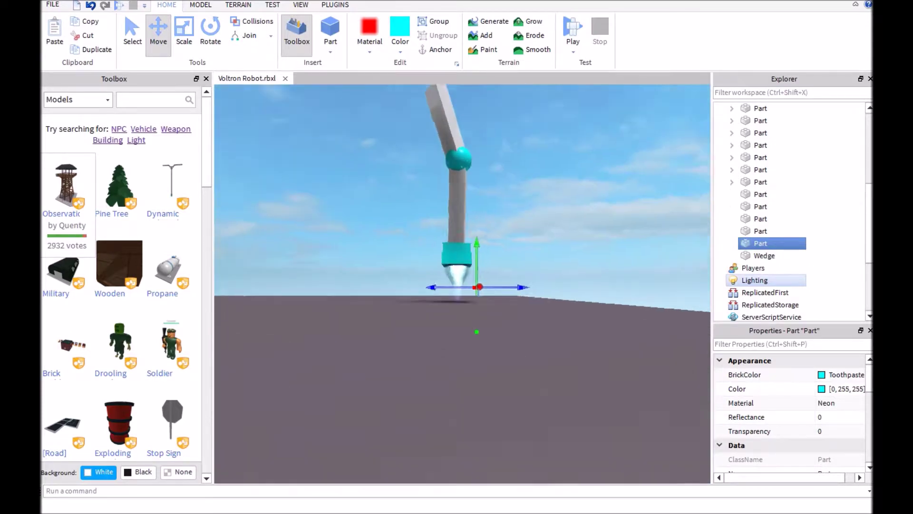
scroll(462, 285, down, 5)
right_drag(842, 388, 687, 472)
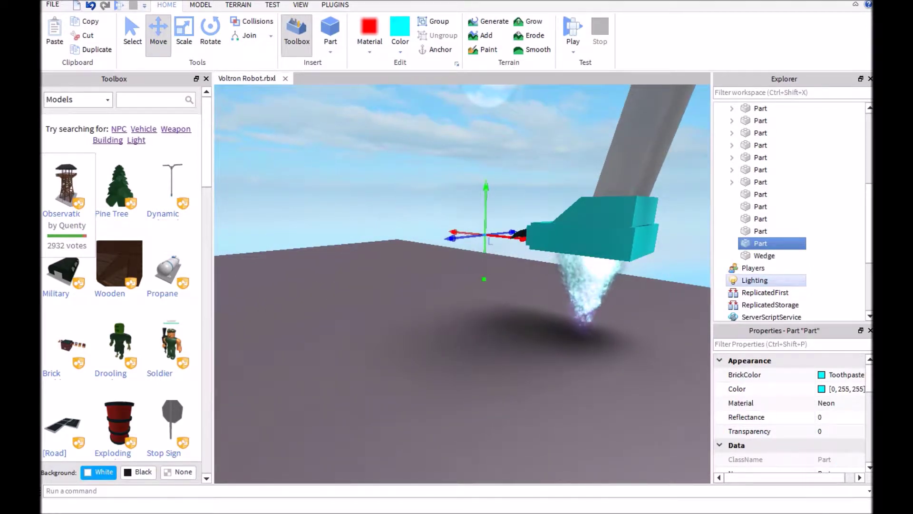
key(a)
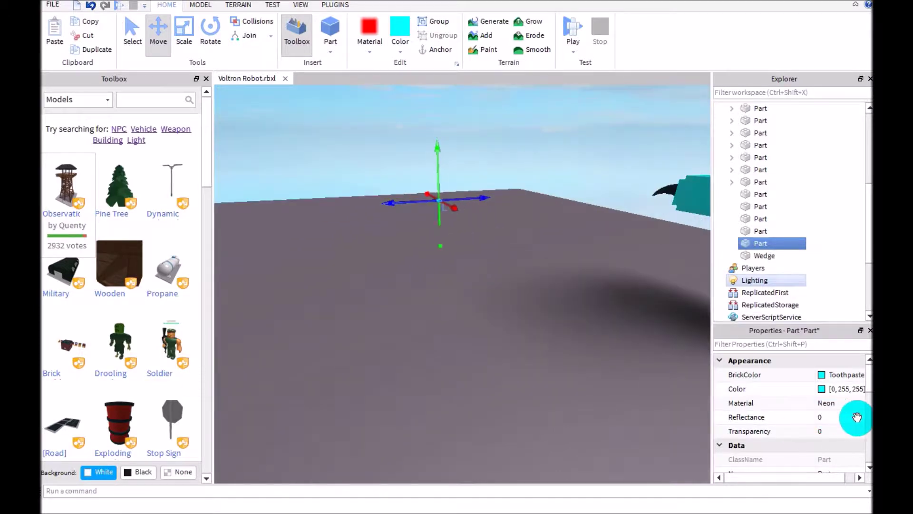
right_drag(443, 207, 519, 267)
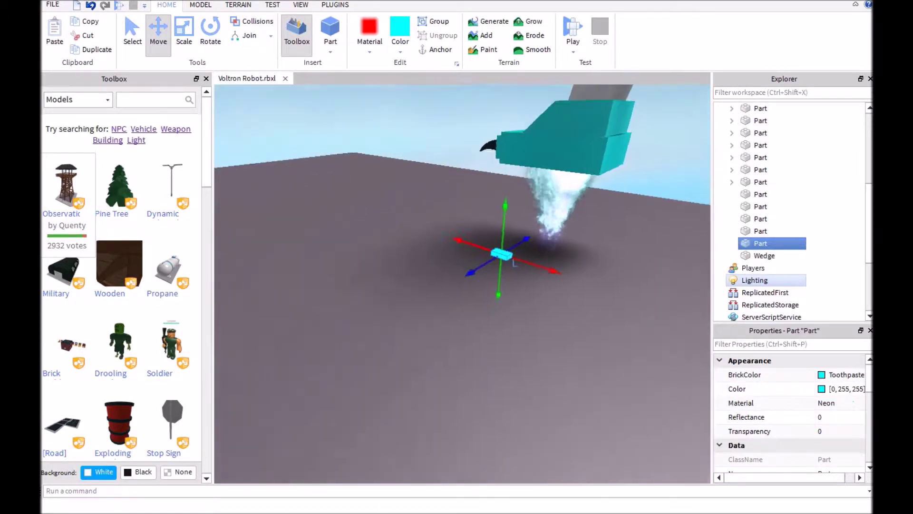
drag(518, 267, 537, 107)
right_drag(537, 107, 537, 107)
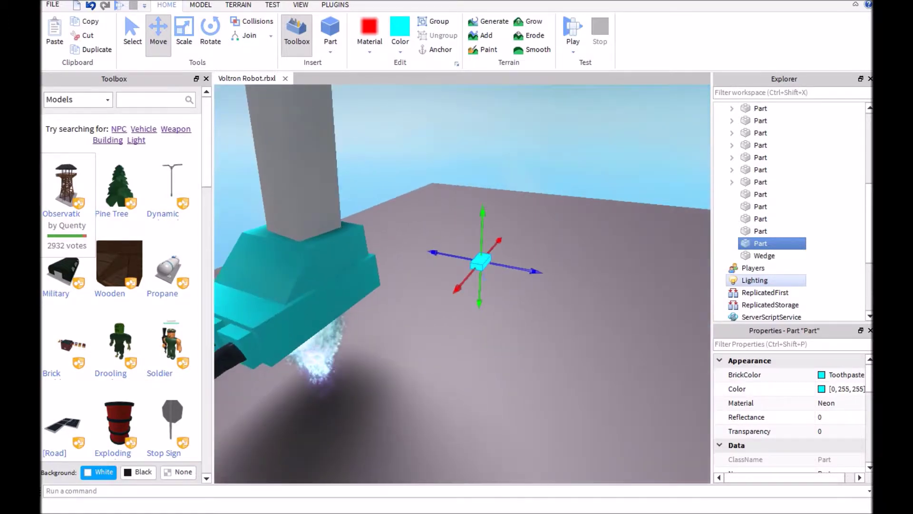
Color the small block Institutional white and give it the Ice material.
click(400, 35)
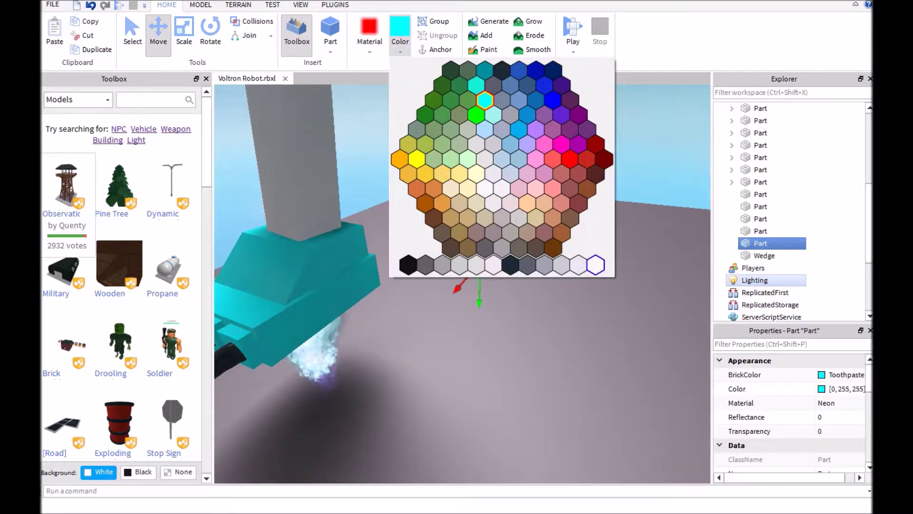
click(493, 264)
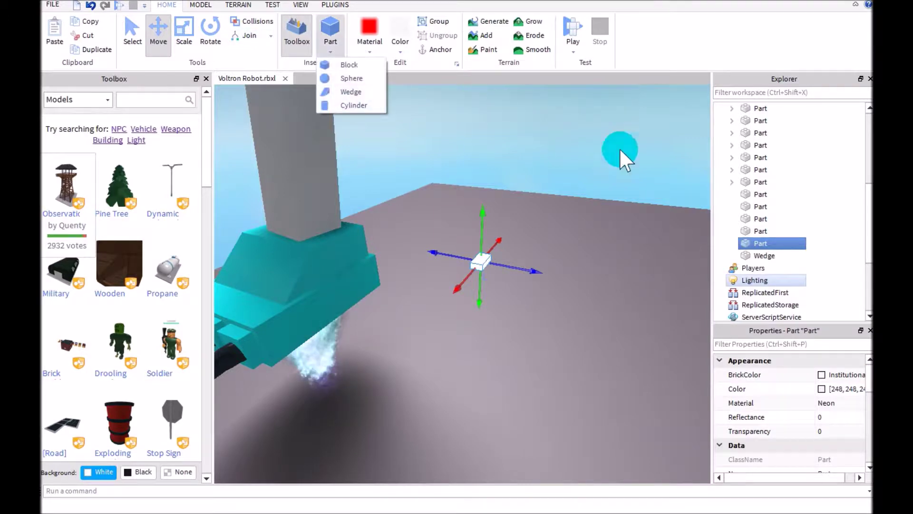
click(538, 108)
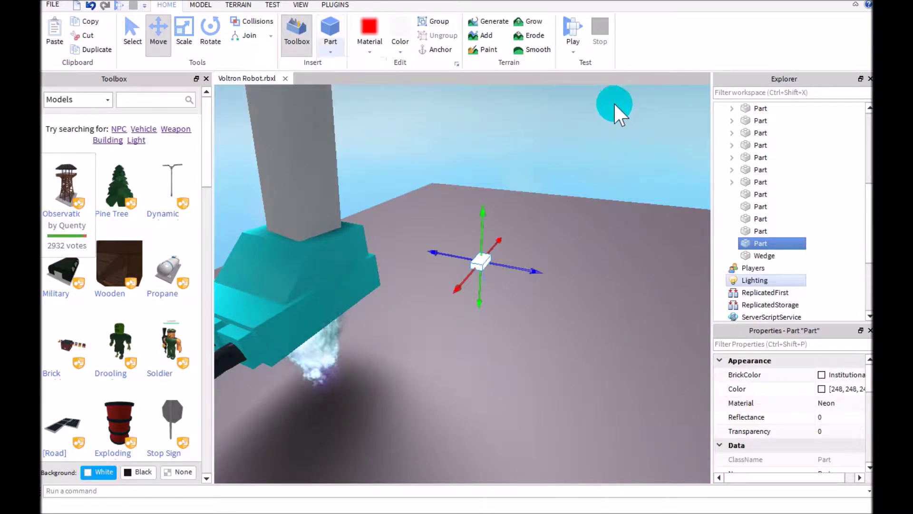
click(704, 109)
click(723, 402)
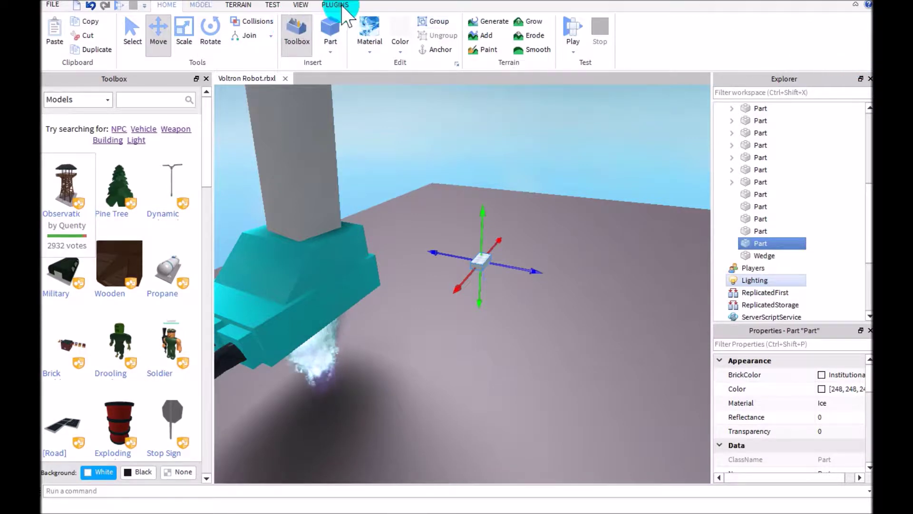
Give the block Smooth, No Outline surfaces and inspect it from below.
click(200, 4)
click(481, 39)
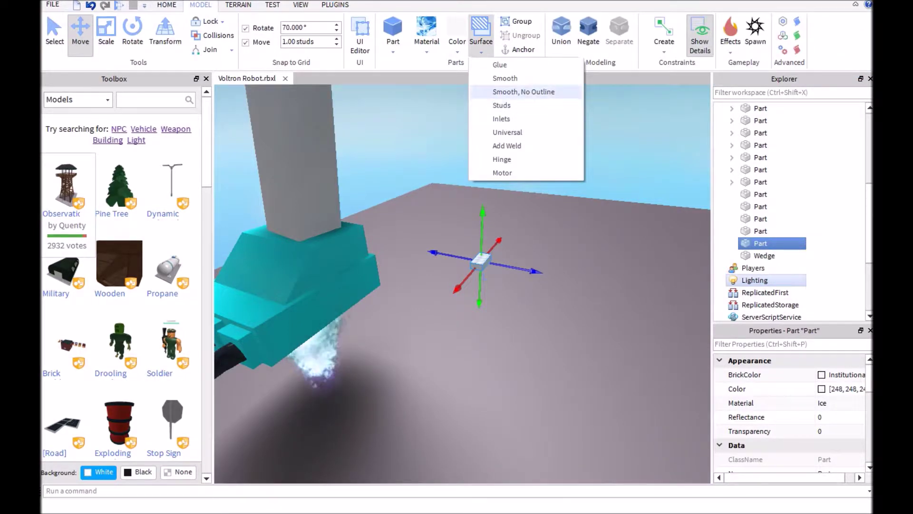
click(523, 91)
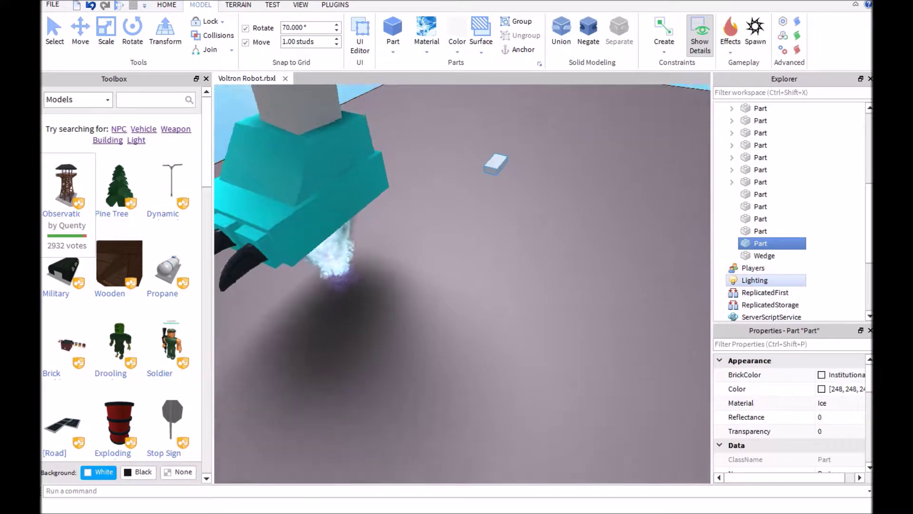
right_drag(463, 286, 462, 214)
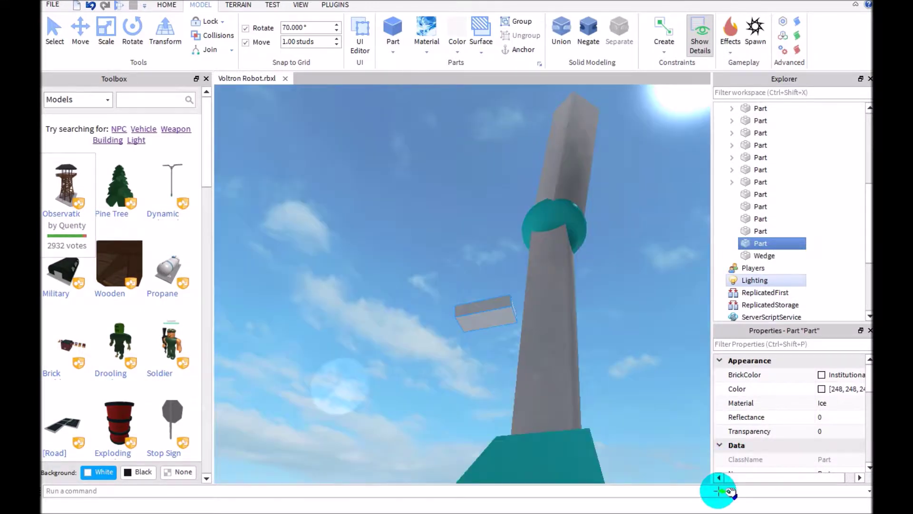
right_drag(718, 492, 718, 491)
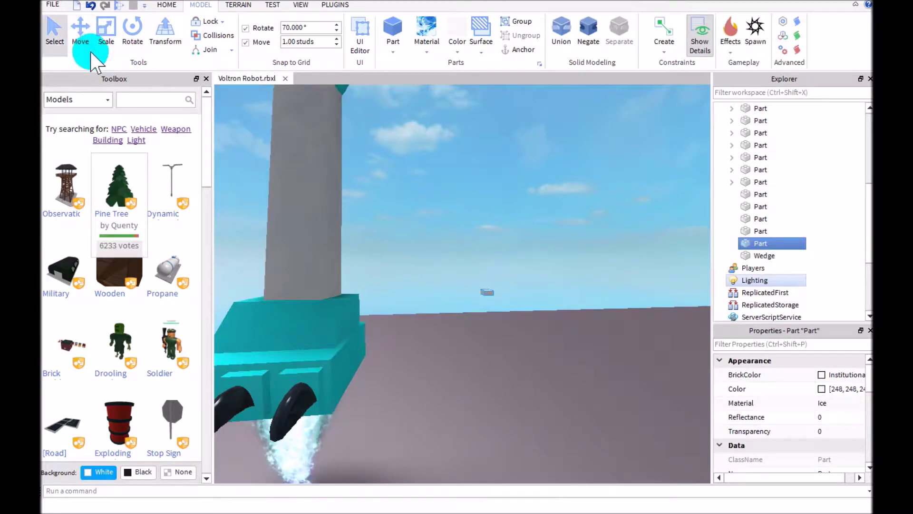
click(81, 33)
right_drag(462, 284, 462, 284)
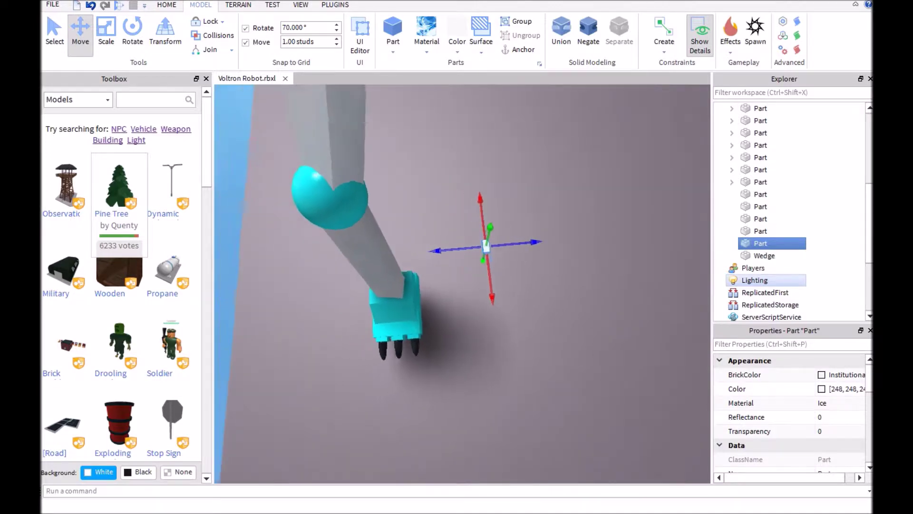
right_drag(463, 284, 463, 284)
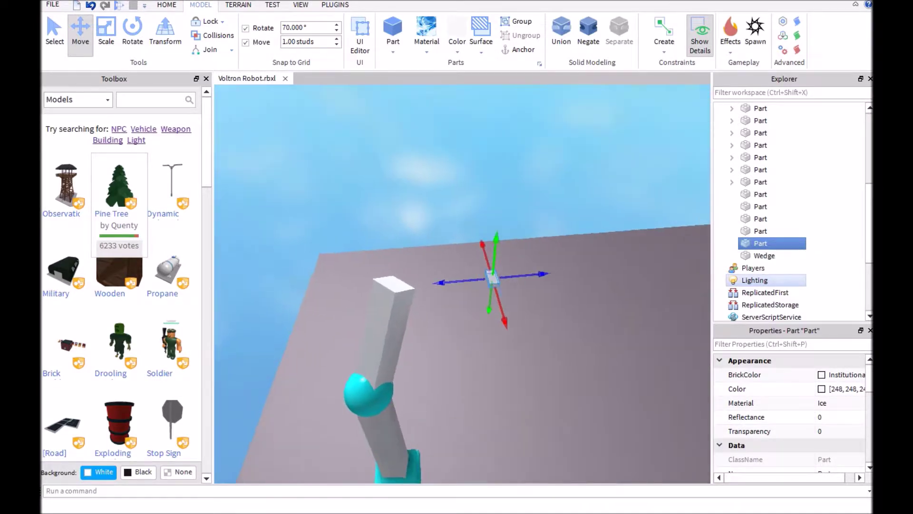
Stretch the white block into a flat plate, then narrow it to beam width.
right_drag(283, 127, 282, 128)
key(ctrl+5)
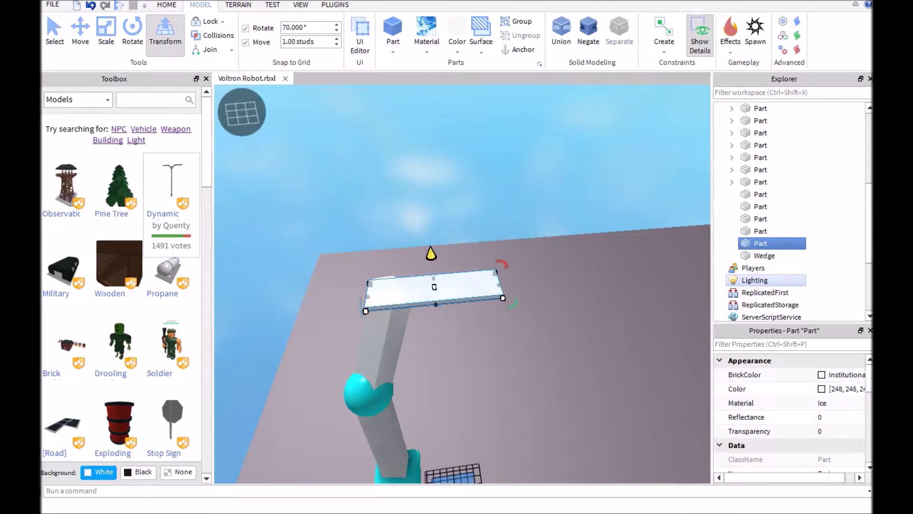
right_drag(462, 285, 463, 284)
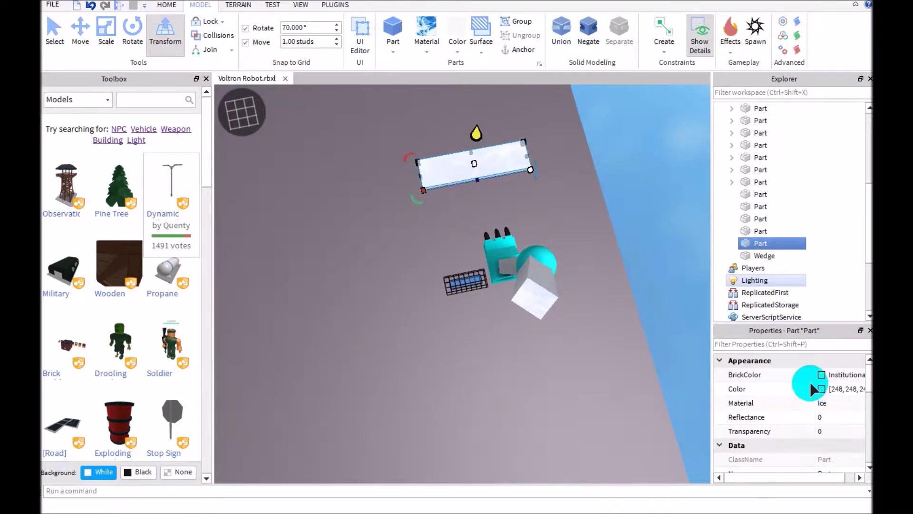
mouse_move(422, 190)
mouse_down()
mouse_move(283, 306)
mouse_move(230, 303)
mouse_up()
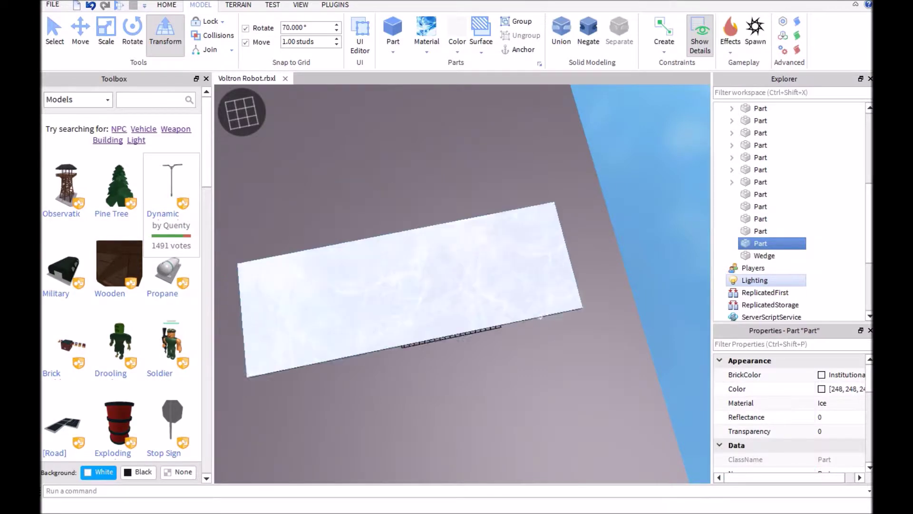
right_drag(417, 308, 234, 331)
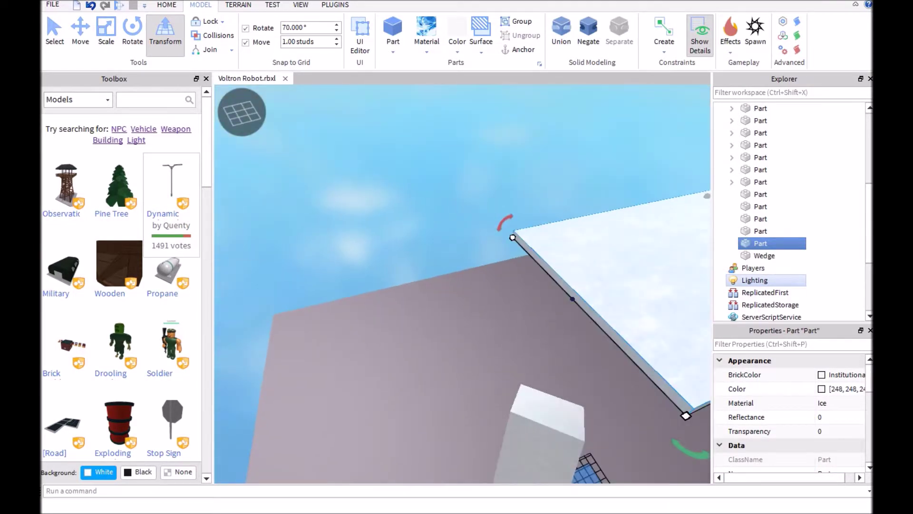
right_drag(463, 286, 557, 212)
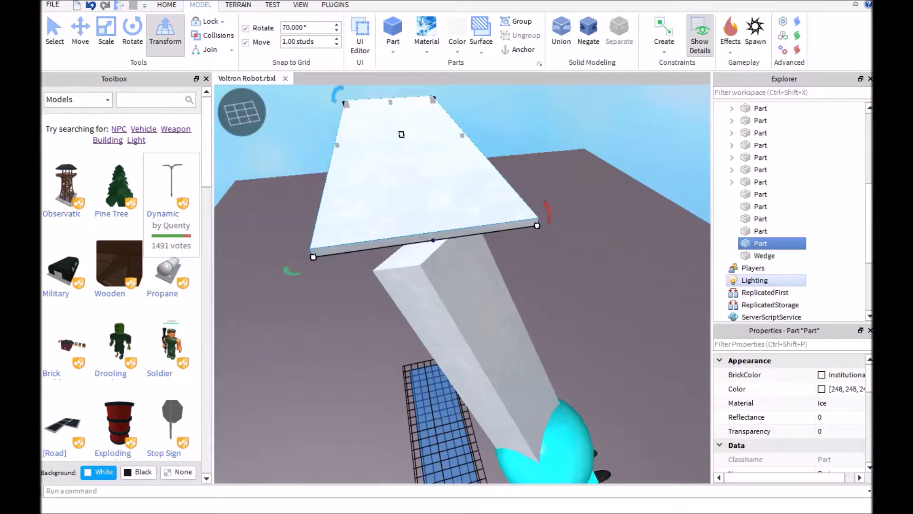
drag(546, 212, 501, 236)
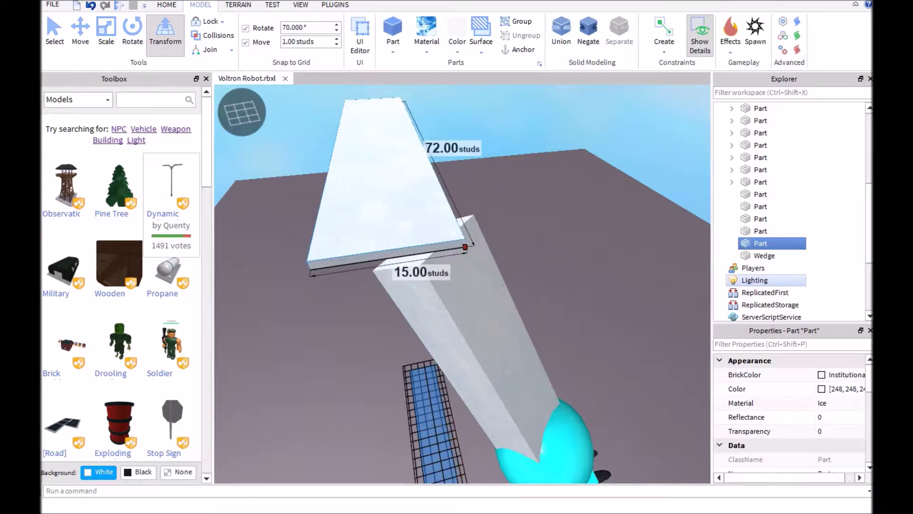
Thicken the plate upward into a solid block resting on the leg.
right_drag(385, 137, 612, 247)
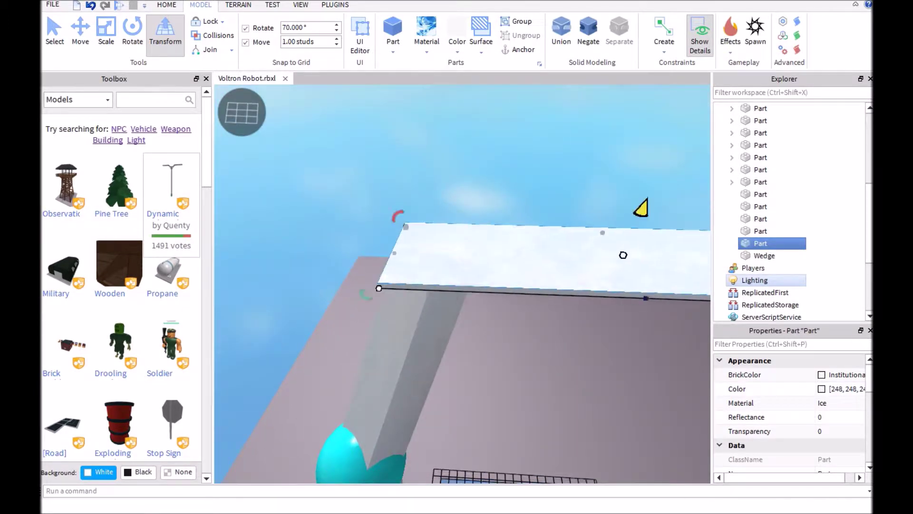
mouse_move(613, 248)
right_down()
mouse_move(414, 172)
mouse_move(688, 506)
right_up()
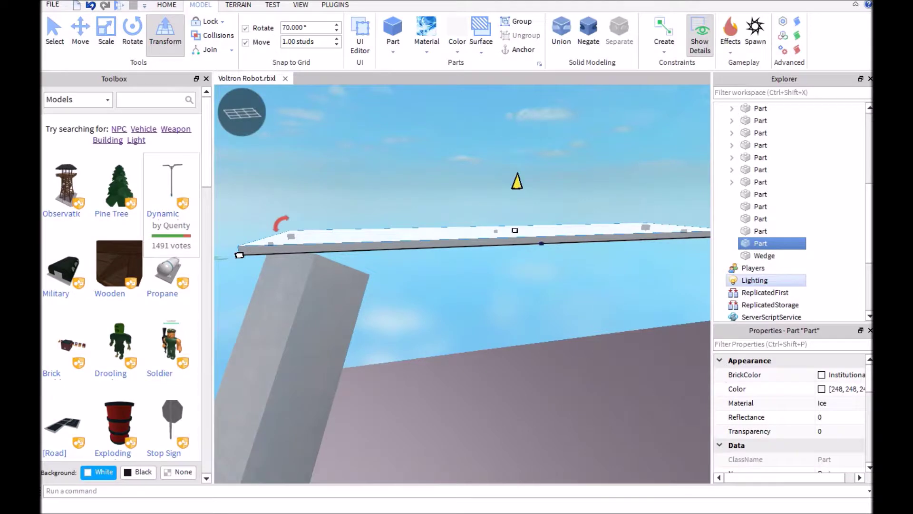
drag(516, 232, 520, 122)
key(e)
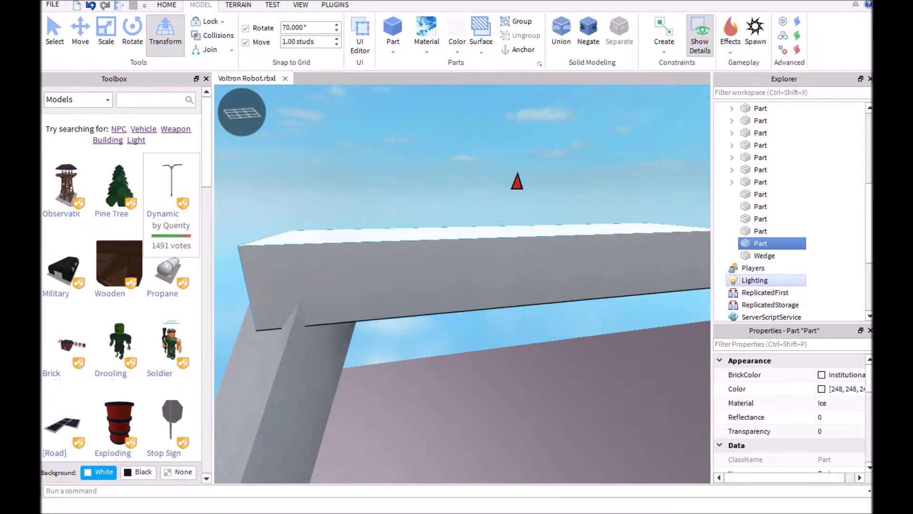
right_drag(457, 285, 542, 236)
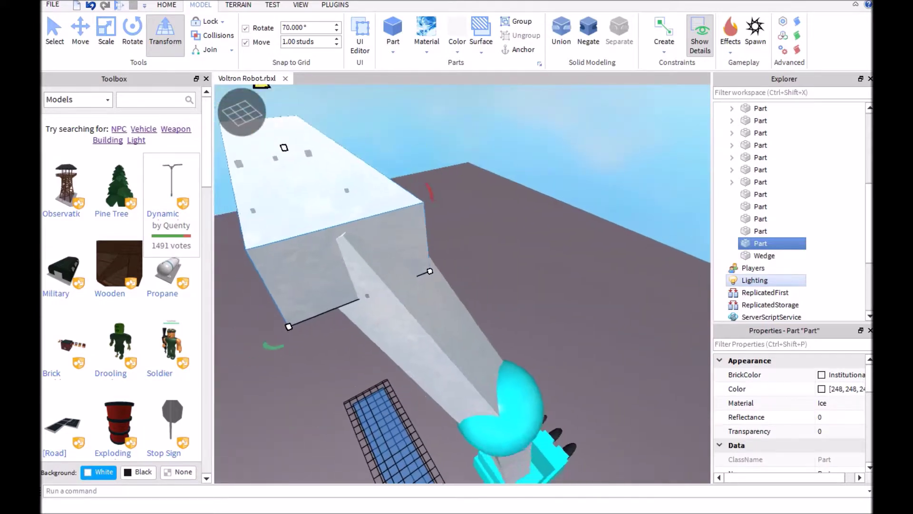
right_drag(456, 285, 399, 285)
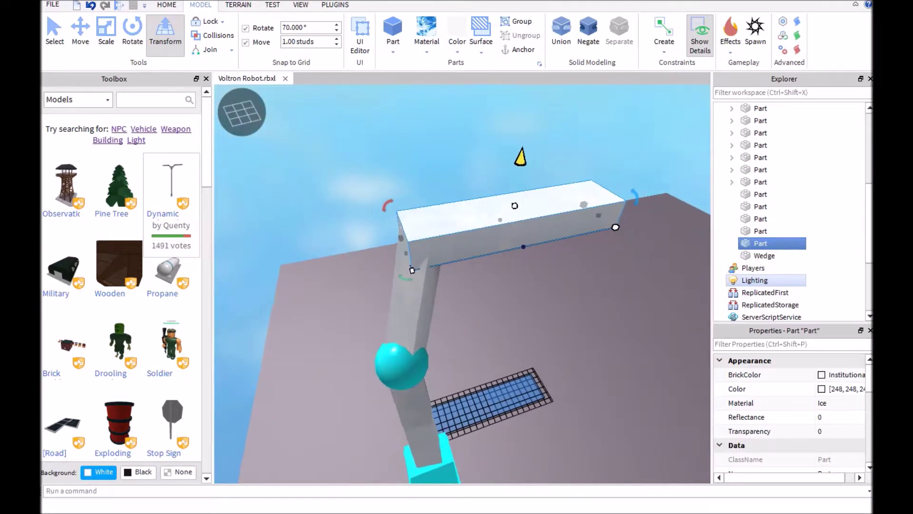
right_drag(457, 286, 499, 285)
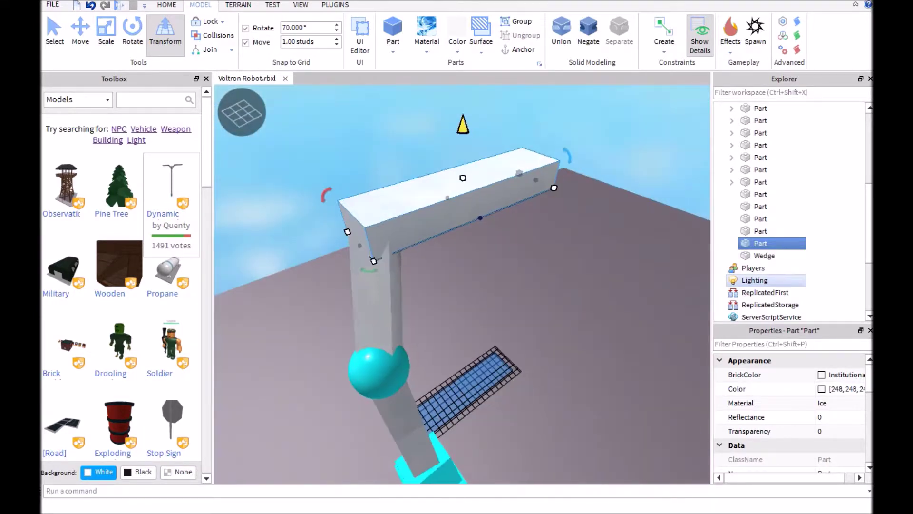
scroll(463, 284, up, 5)
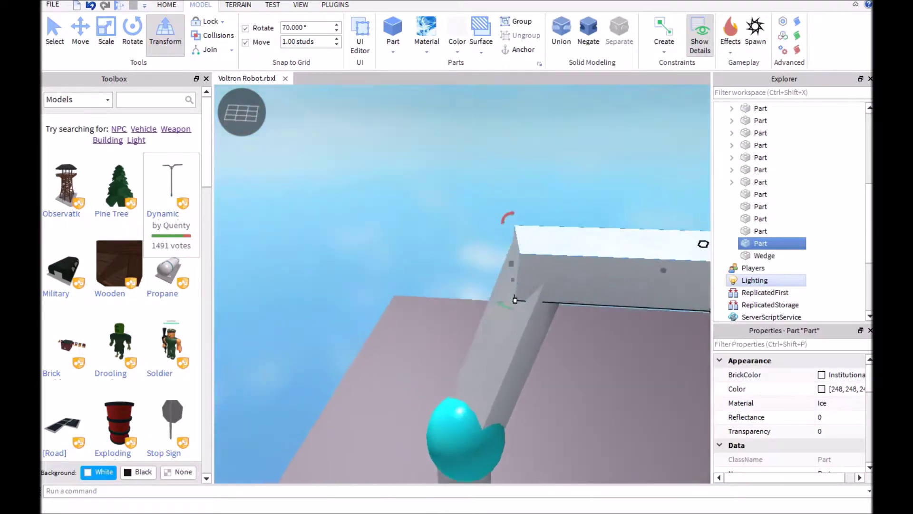
View the hip beam from other angles and reselect it.
click(457, 142)
right_drag(457, 286, 414, 286)
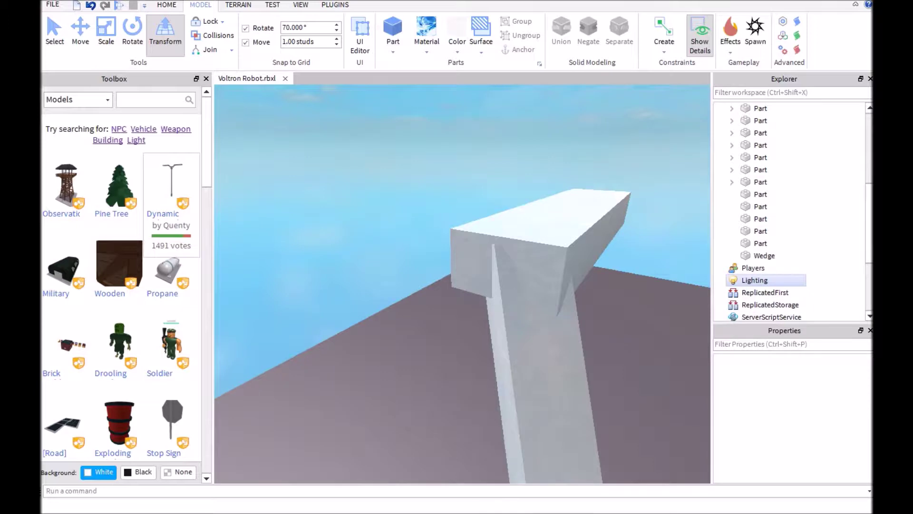
scroll(457, 286, up, 3)
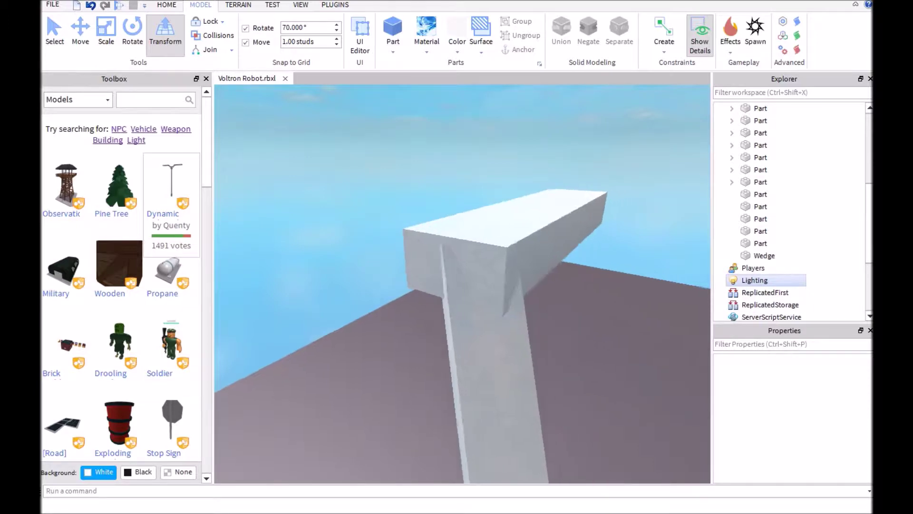
right_drag(456, 285, 429, 285)
click(580, 224)
right_drag(579, 224, 570, 223)
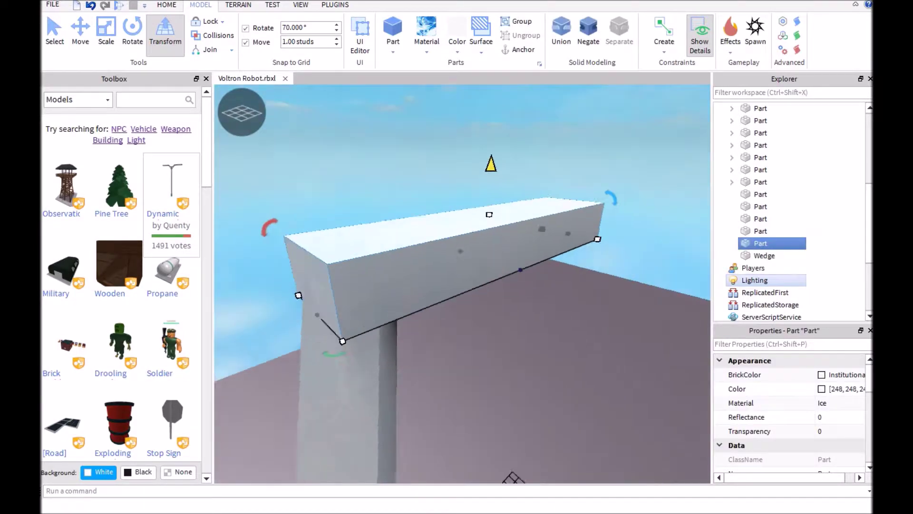
Enlarge the white hip block's width and depth.
right_drag(457, 286, 400, 285)
click(357, 178)
click(592, 207)
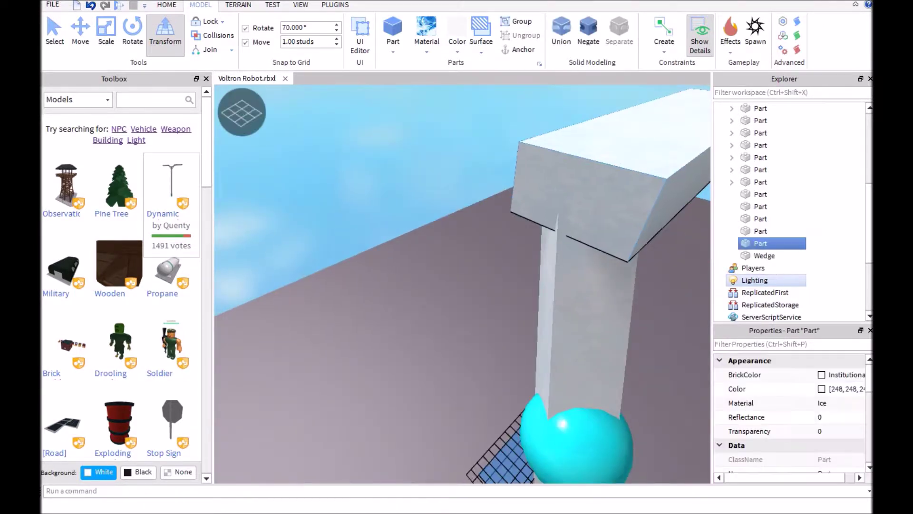
scroll(463, 283, down, 2)
mouse_move(462, 214)
right_down()
mouse_move(462, 321)
mouse_move(464, 214)
right_up()
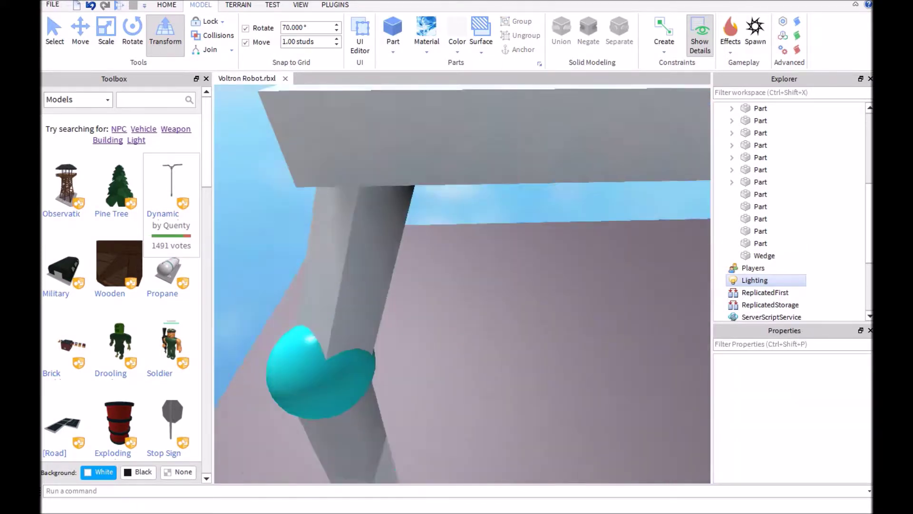
scroll(463, 285, down, 3)
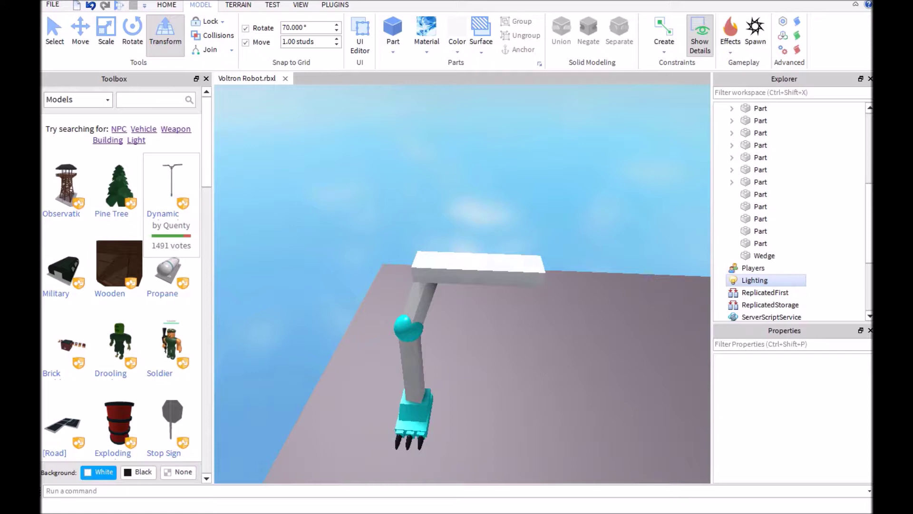
right_drag(463, 215, 463, 299)
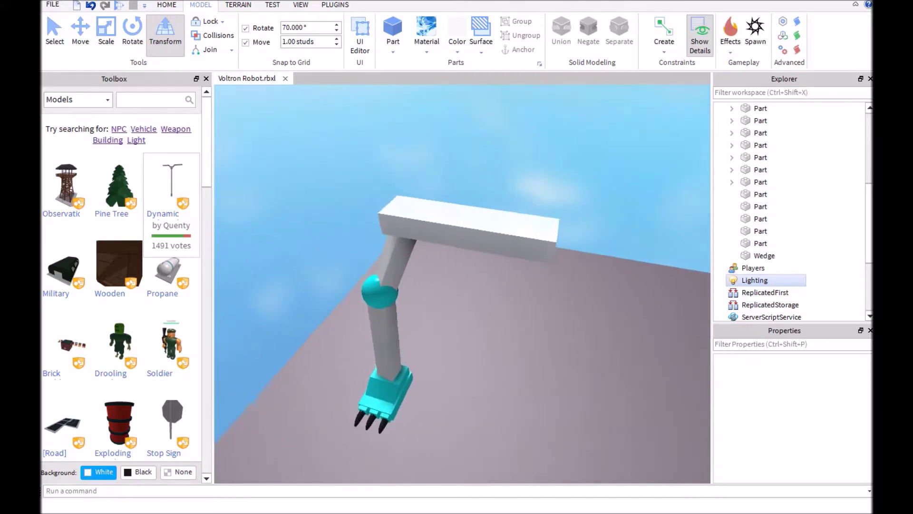
click(468, 225)
right_drag(467, 225, 500, 214)
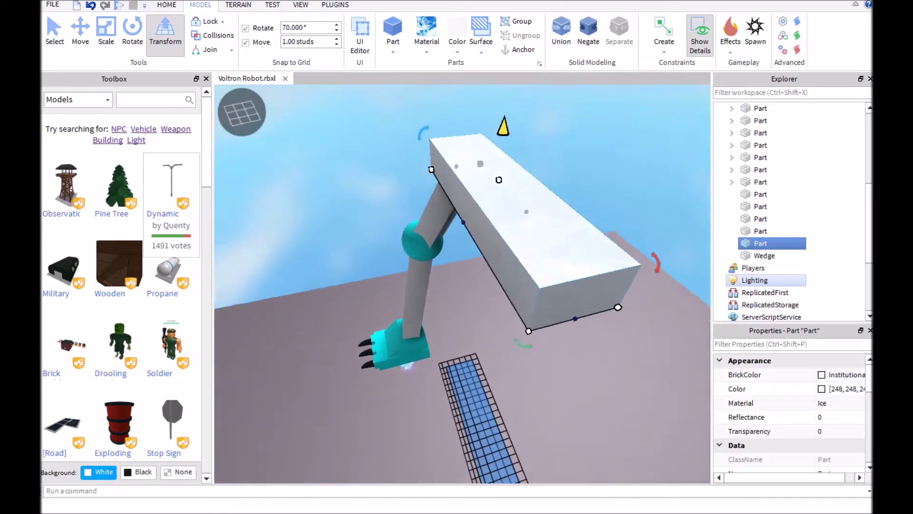
right_drag(498, 178, 460, 94)
drag(534, 261, 675, 291)
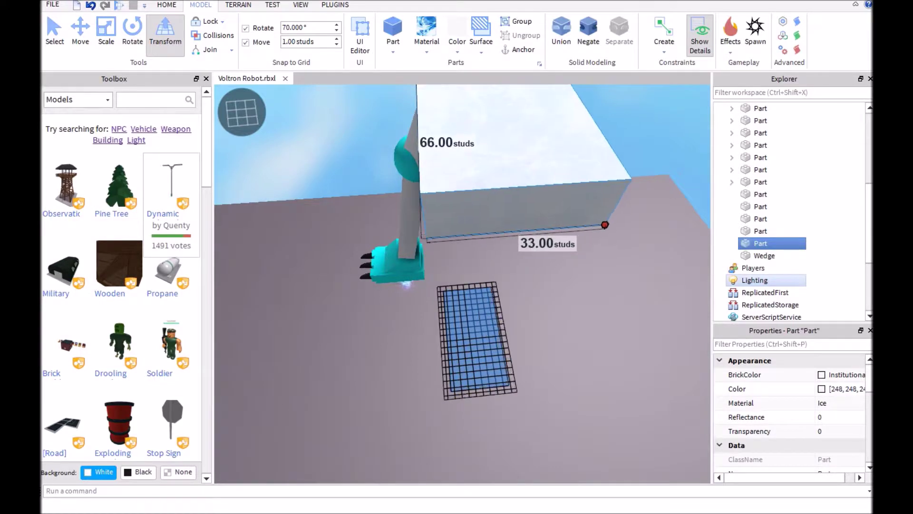
Widen the hip block to about 70 by 21 studs.
mouse_move(676, 291)
right_down()
mouse_move(581, 98)
mouse_move(457, 286)
mouse_move(438, 185)
right_up()
click(581, 97)
scroll(462, 282, down, 5)
click(439, 186)
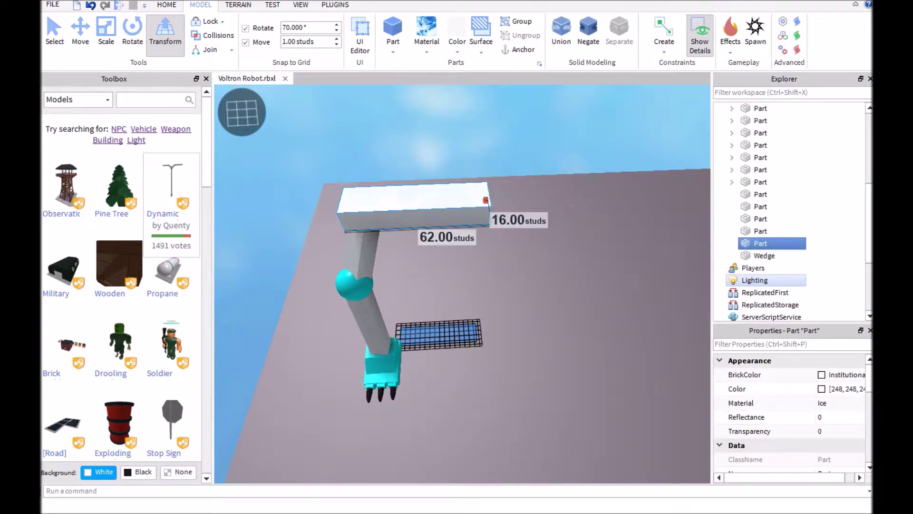
drag(486, 200, 501, 192)
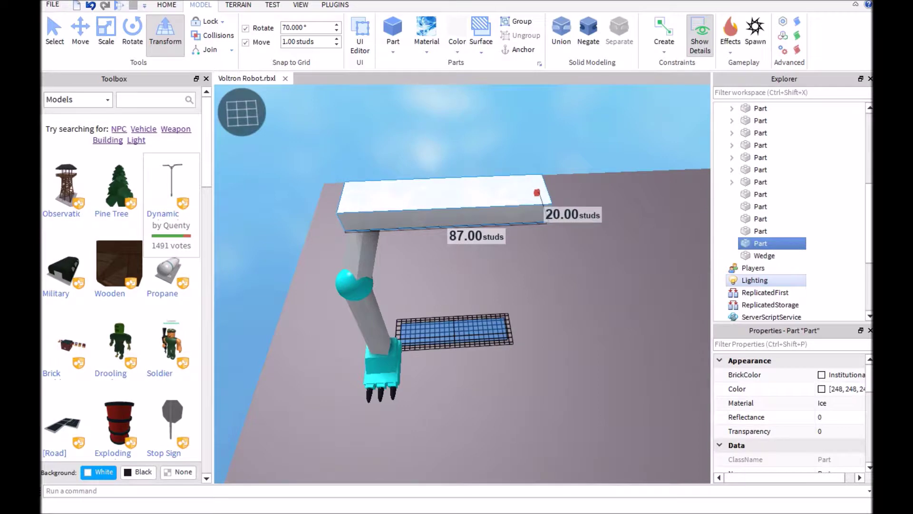
right_drag(501, 193, 464, 285)
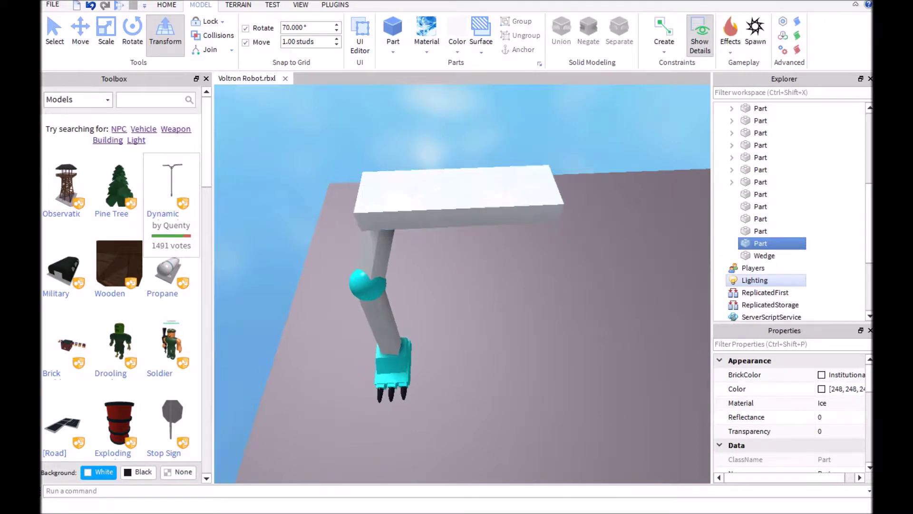
click(321, 142)
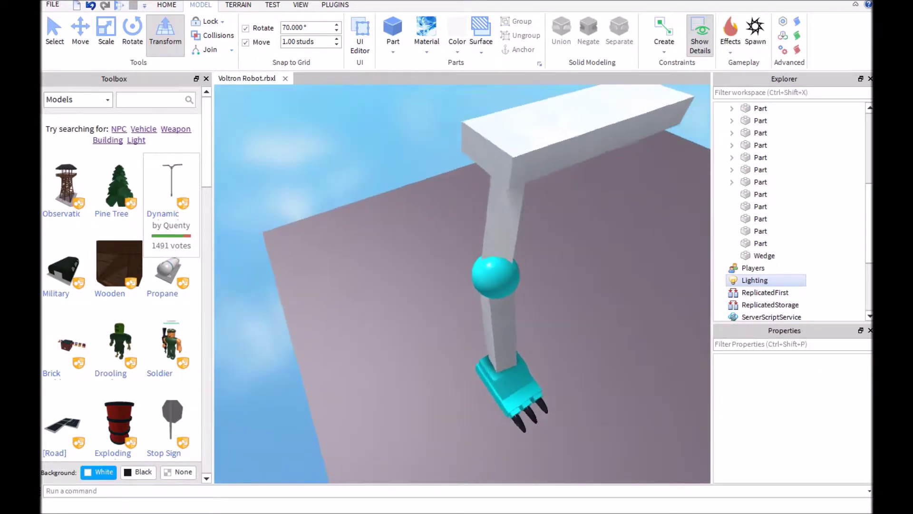
right_drag(463, 285, 864, 474)
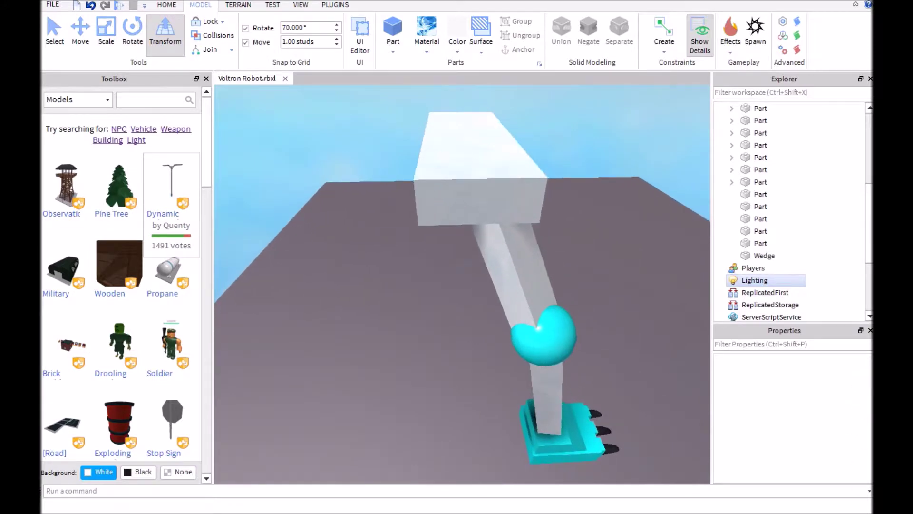
click(761, 243)
mouse_move(464, 285)
right_down()
mouse_move(499, 285)
mouse_move(457, 300)
mouse_move(457, 271)
right_up()
Shorten the hip block to 65 studs and view the thruster foot.
click(447, 218)
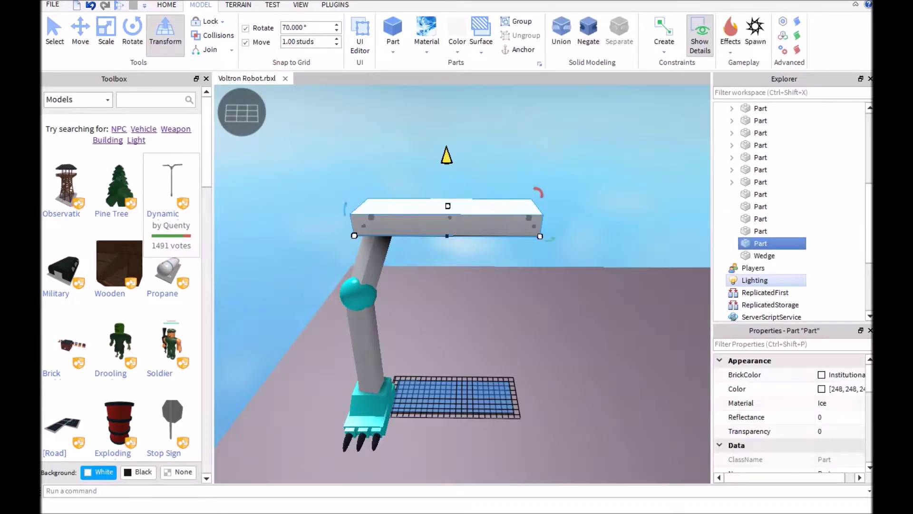
drag(532, 226, 493, 226)
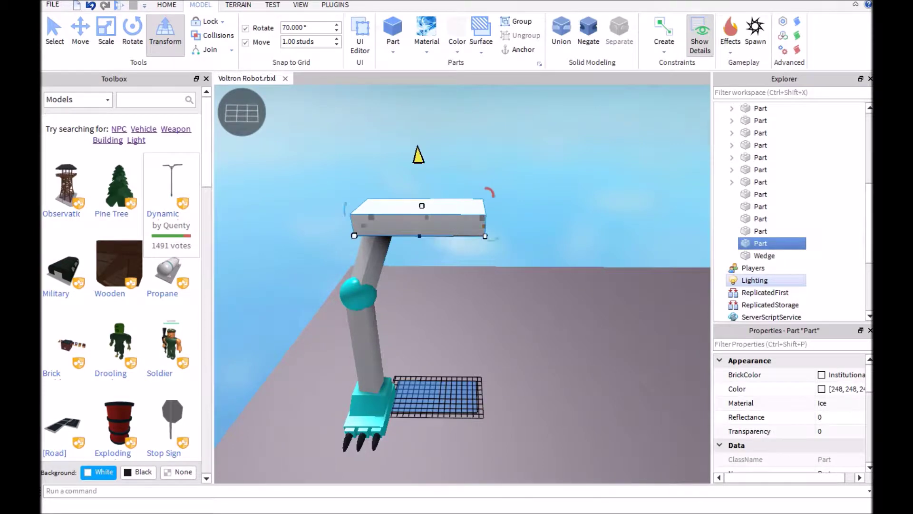
click(418, 154)
mouse_move(418, 155)
right_down()
mouse_move(457, 286)
mouse_move(457, 257)
mouse_move(428, 300)
mouse_move(456, 271)
right_up()
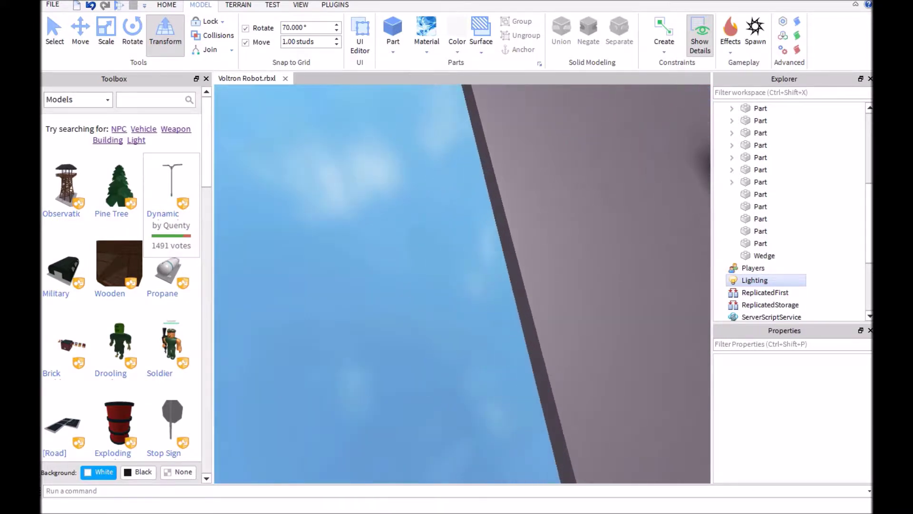
right_drag(457, 271, 463, 314)
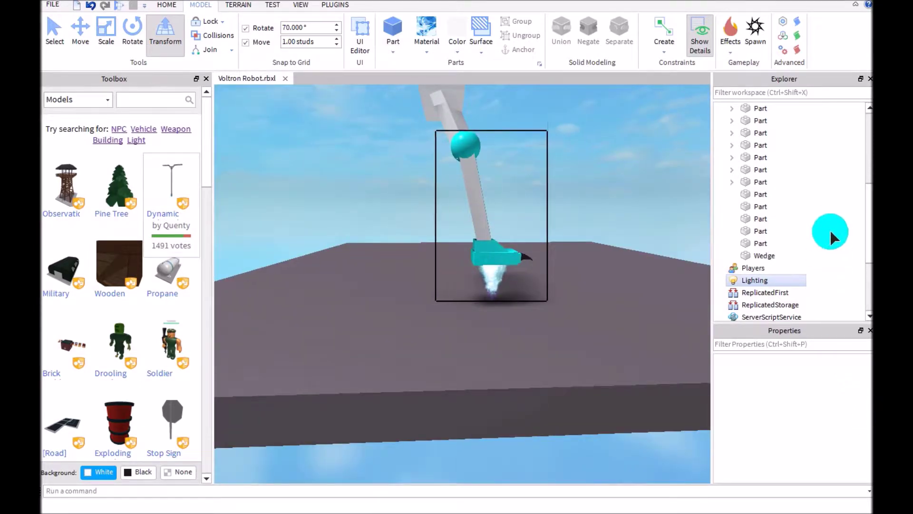
mouse_move(119, 187)
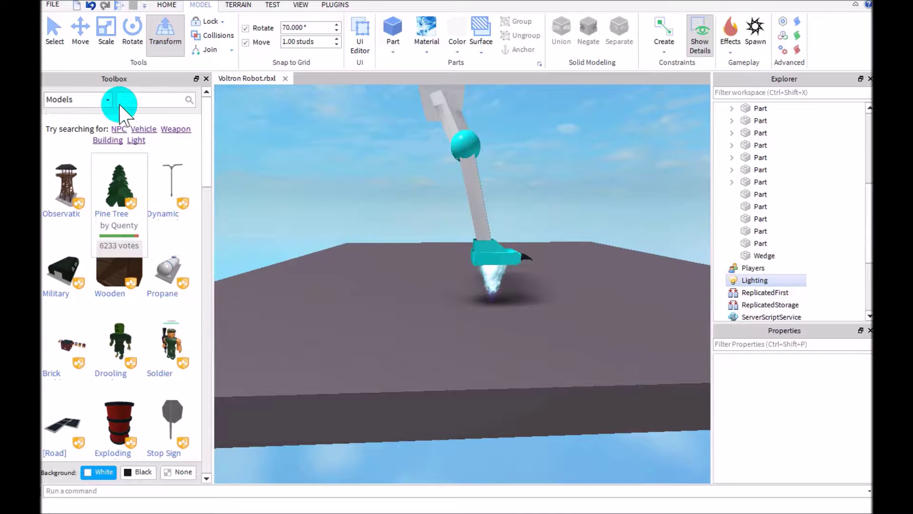
Duplicate the leg, knee ball and DarkBlood Claw, and raise the copy beside the first leg.
click(80, 31)
shift+click(837, 267)
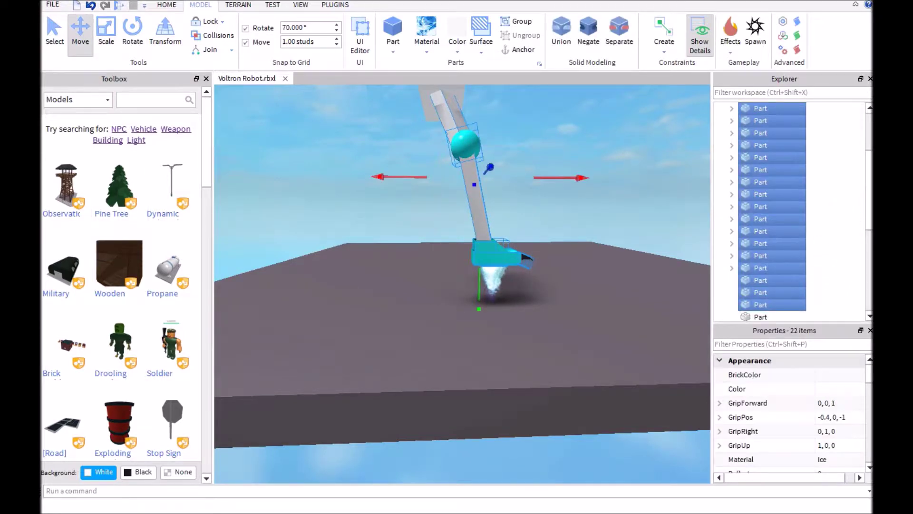
right_drag(463, 286, 293, 255)
key(w)
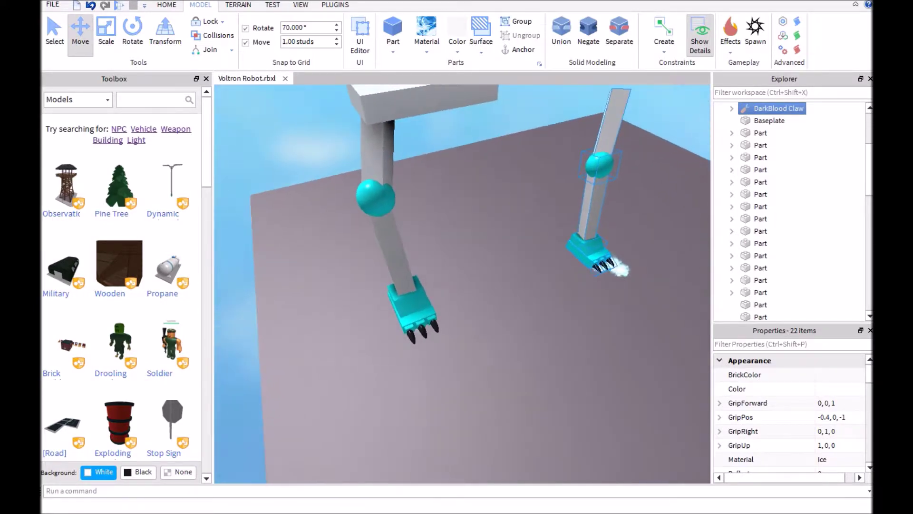
key(s)
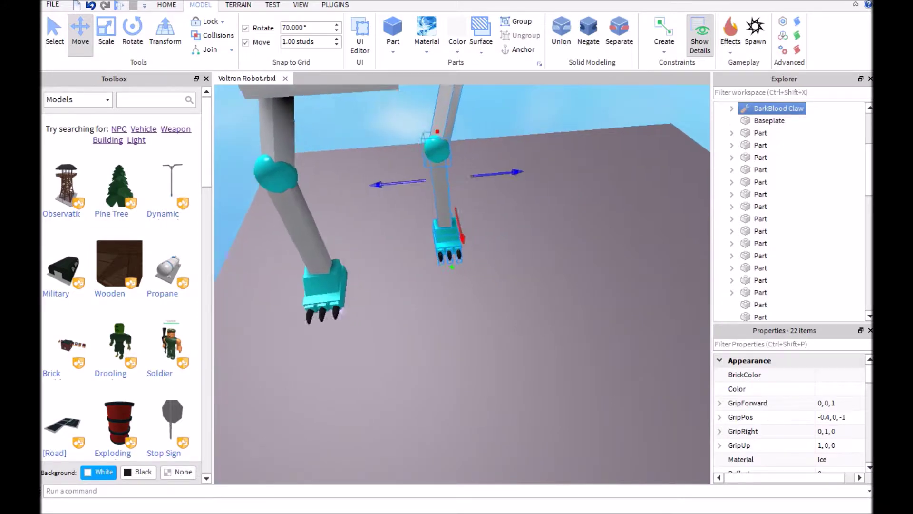
key(w)
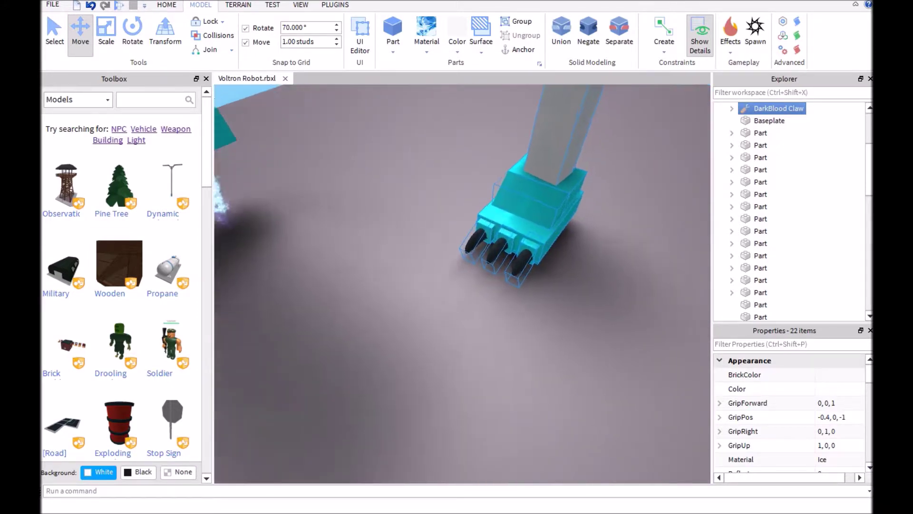
key(s)
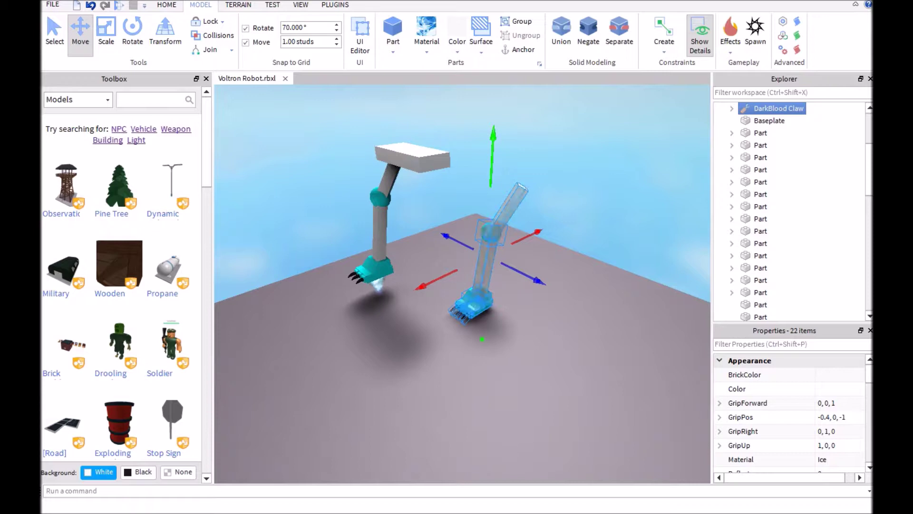
drag(493, 154, 495, 123)
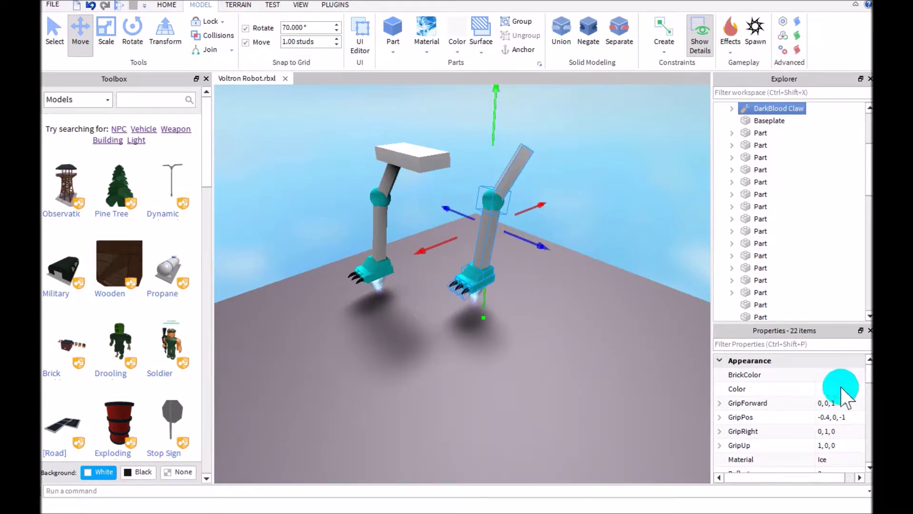
key(w)
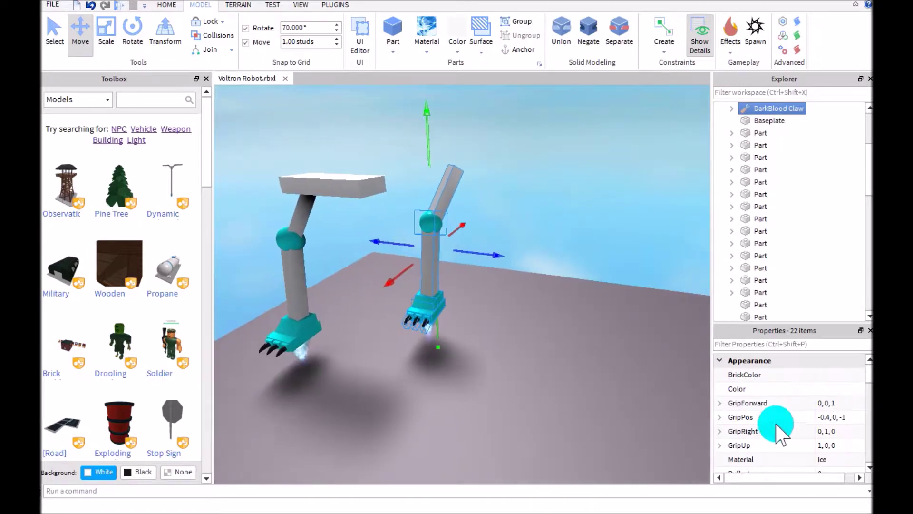
key(a)
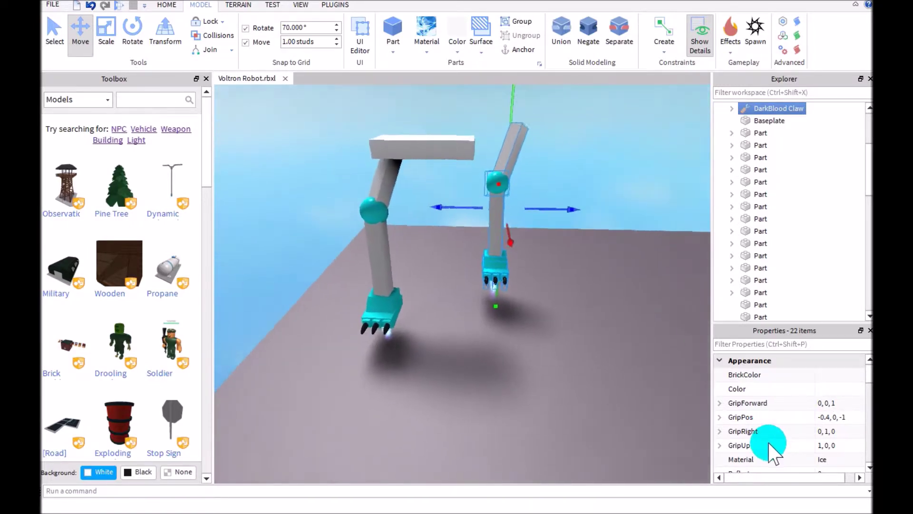
key(w)
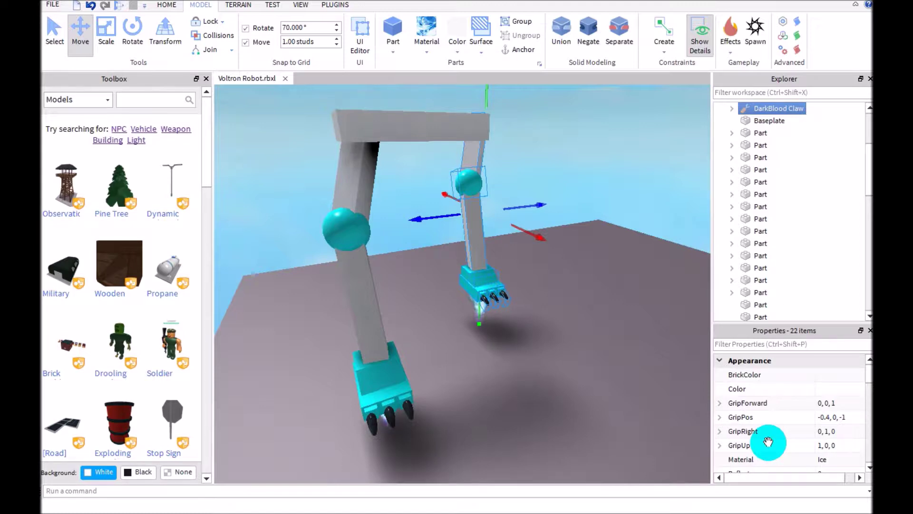
key(d)
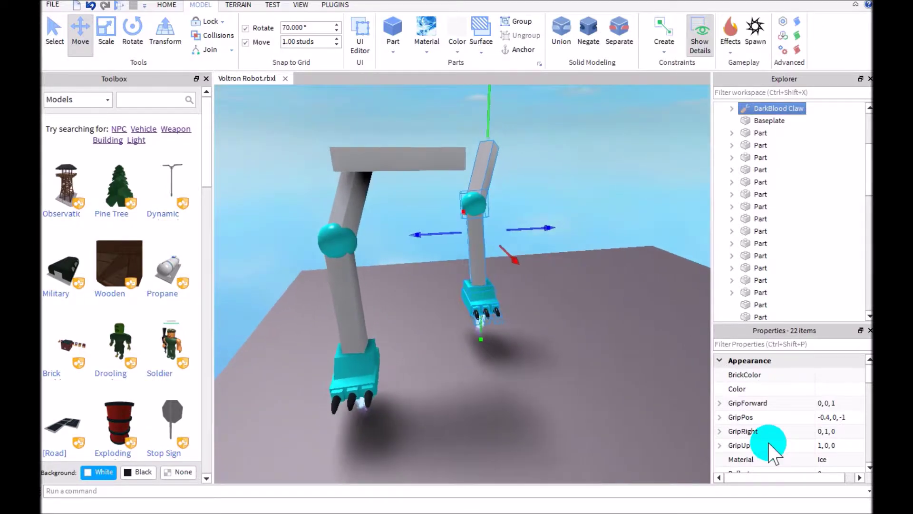
key(d)
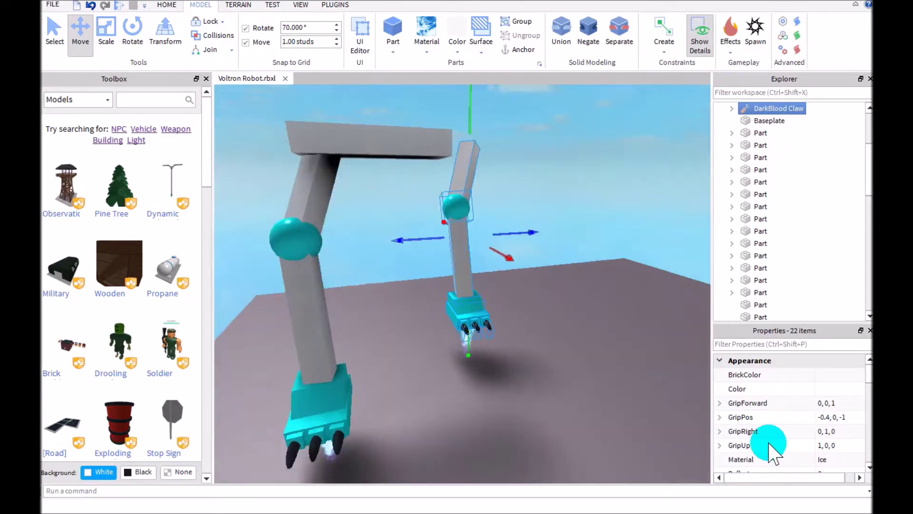
key(a)
key(d)
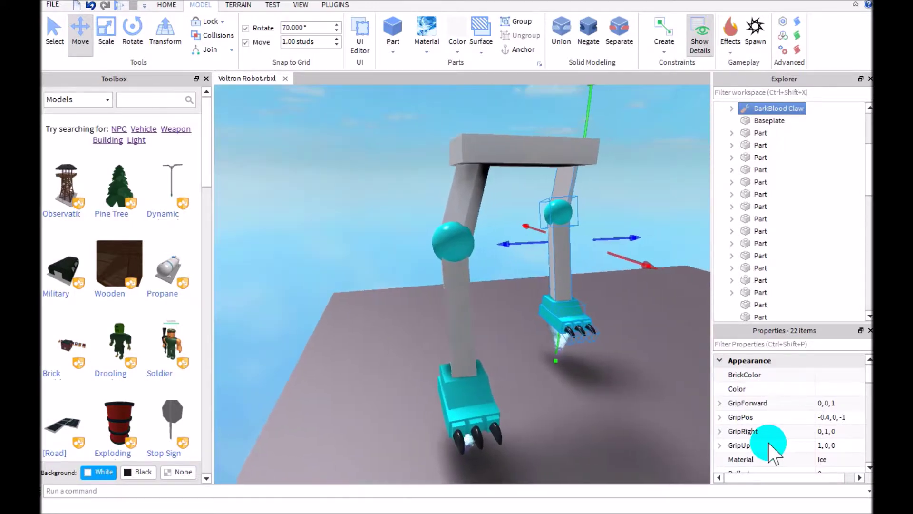
key(a)
click(865, 411)
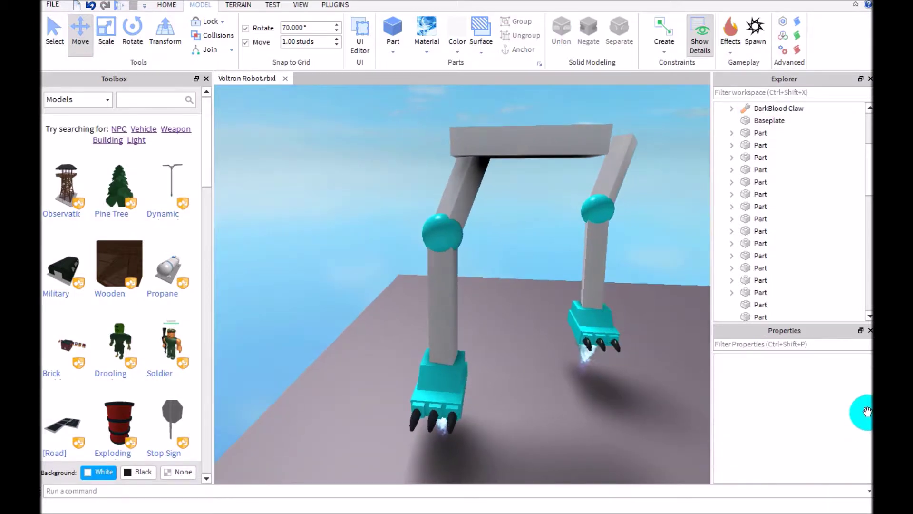
Tilt the leg part about 22 degrees with the Transform rotate handles.
key(e)
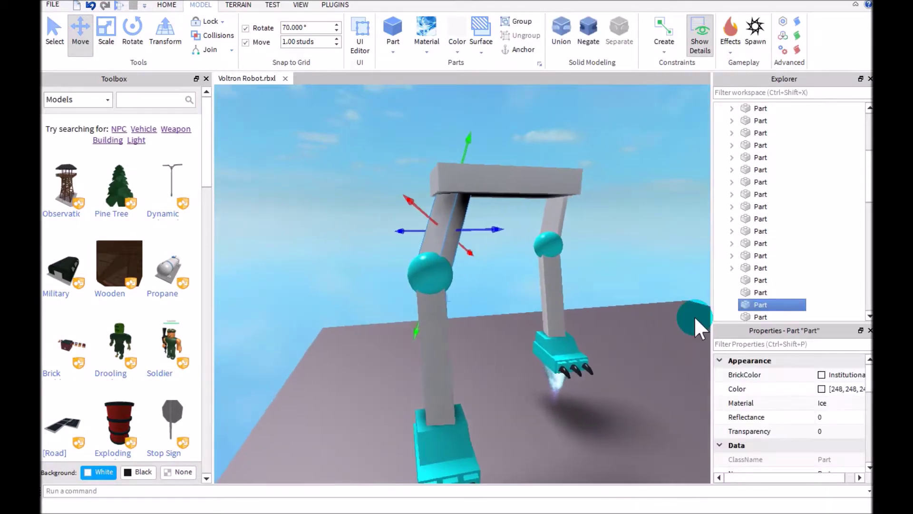
key(ctrl+5)
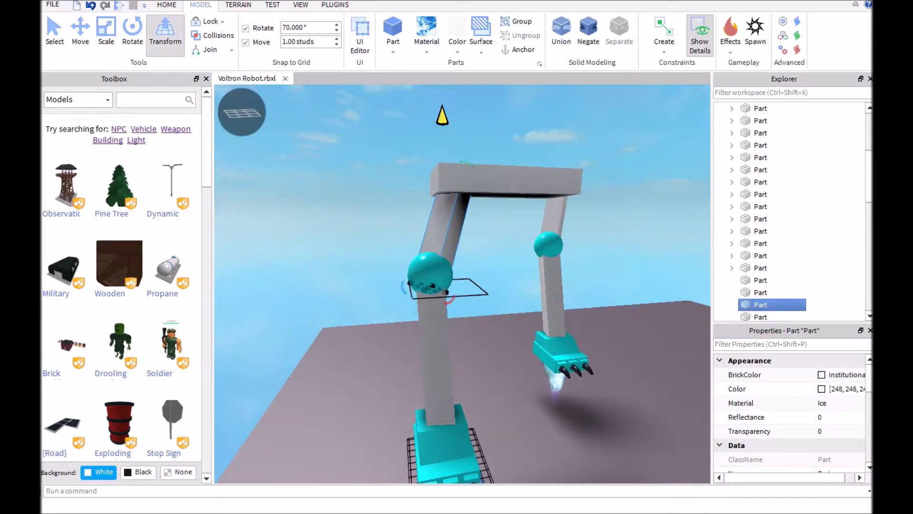
key(w)
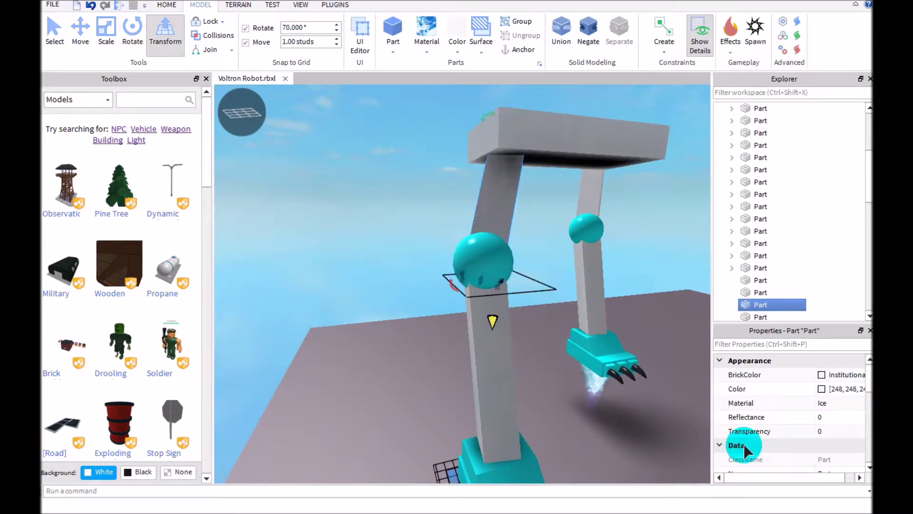
click(483, 260)
key(w)
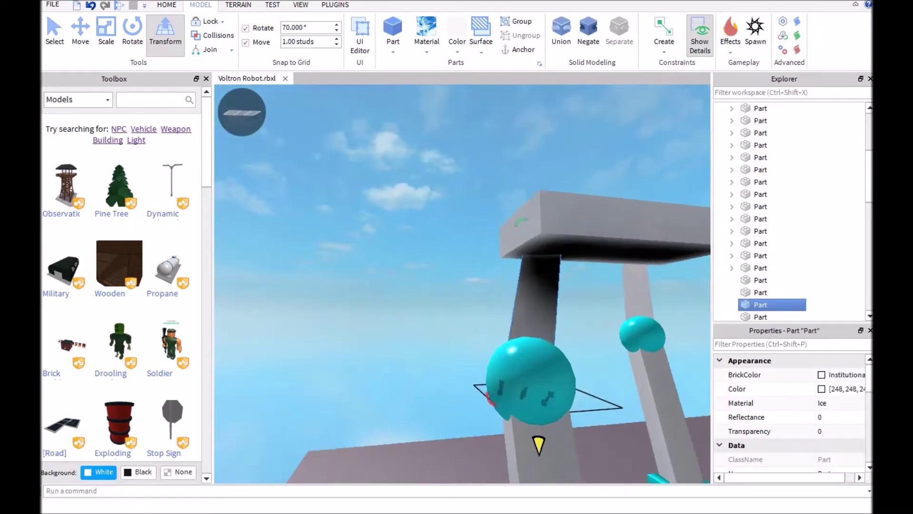
right_drag(465, 285, 464, 271)
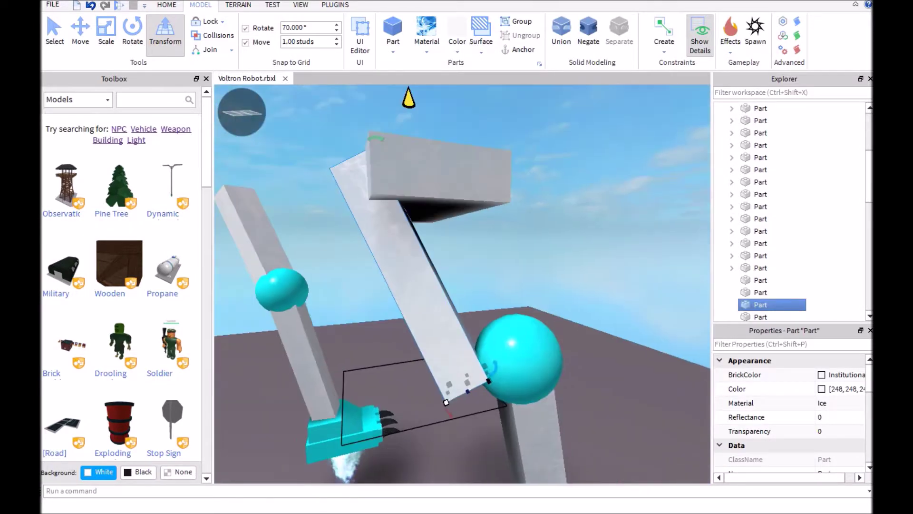
right_drag(464, 271, 464, 342)
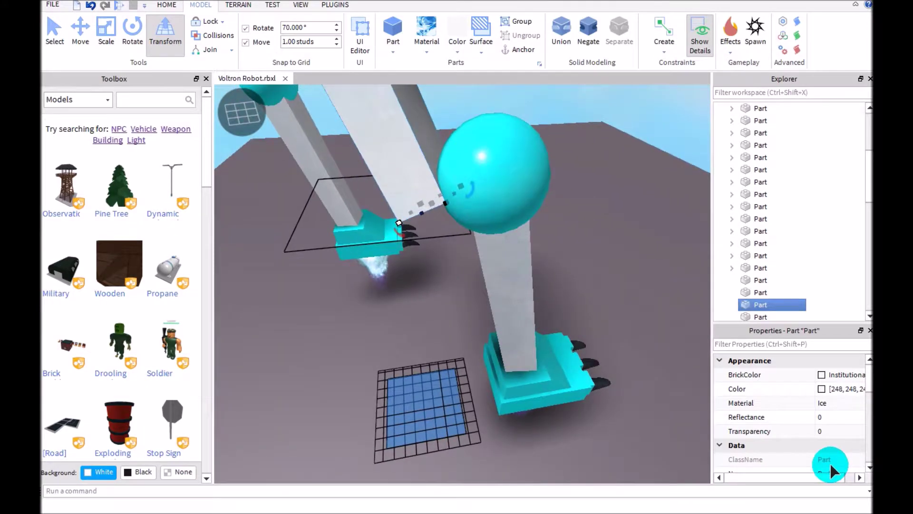
drag(833, 482, 884, 489)
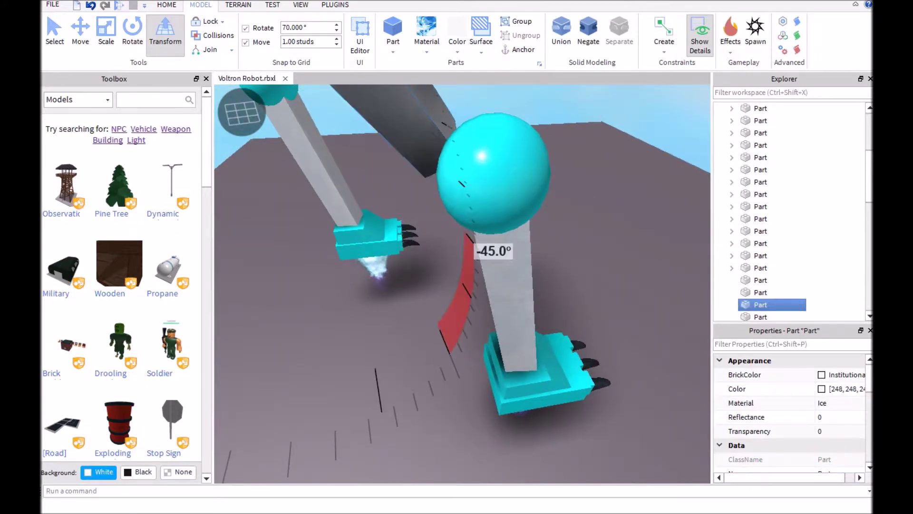
drag(493, 251, 466, 362)
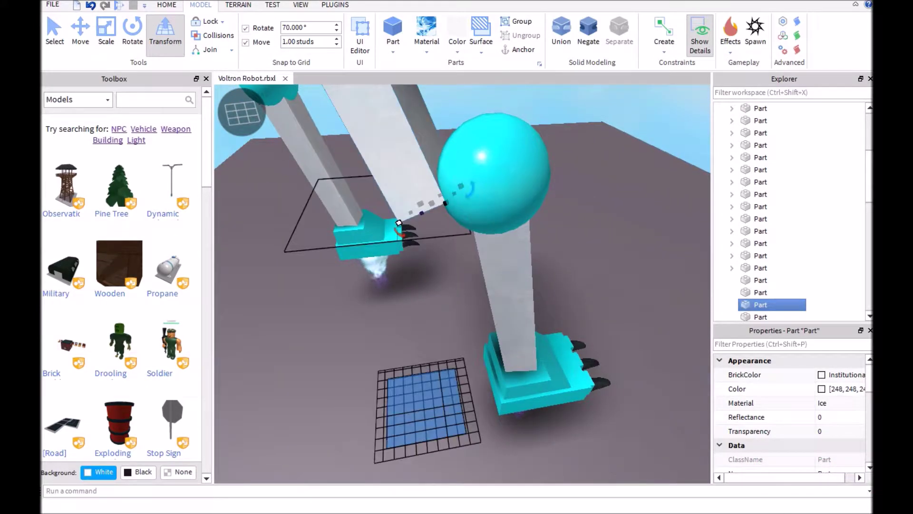
drag(398, 222, 607, 211)
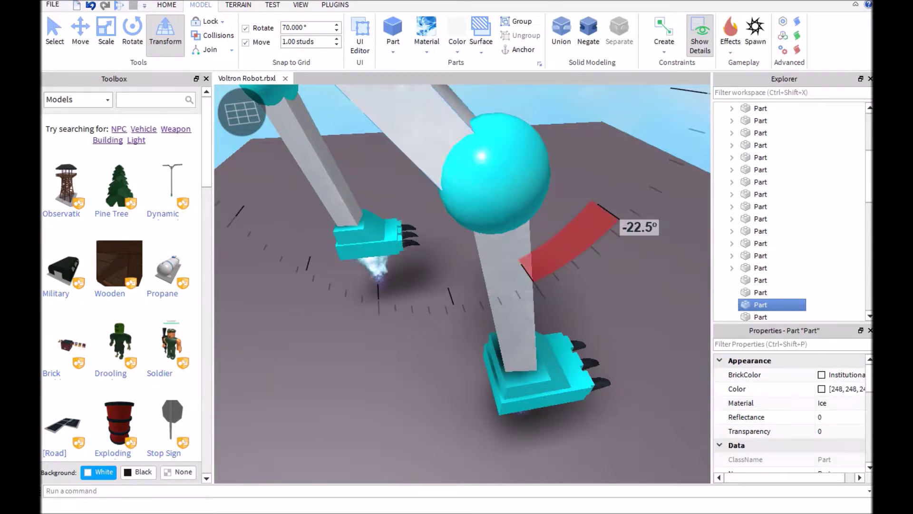
Rotate the pillar further so it hangs beneath the hip beam.
right_drag(464, 286, 464, 285)
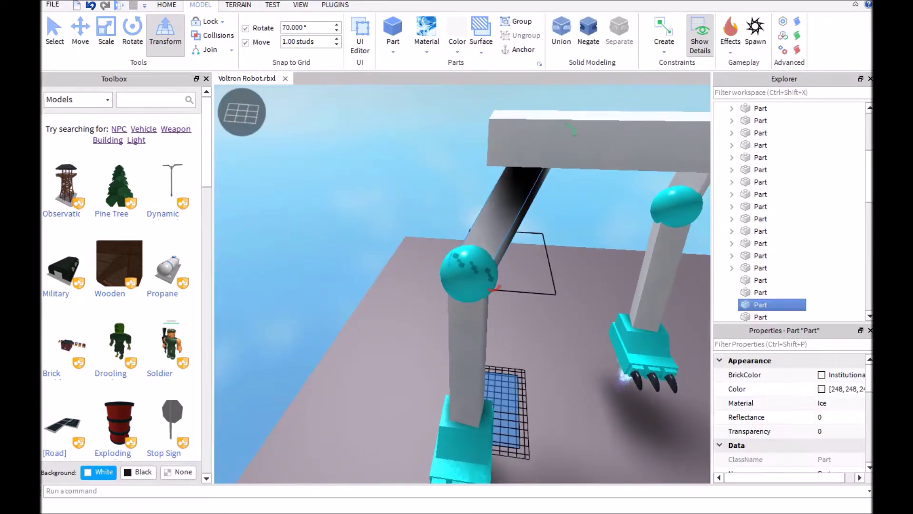
drag(571, 131, 563, 140)
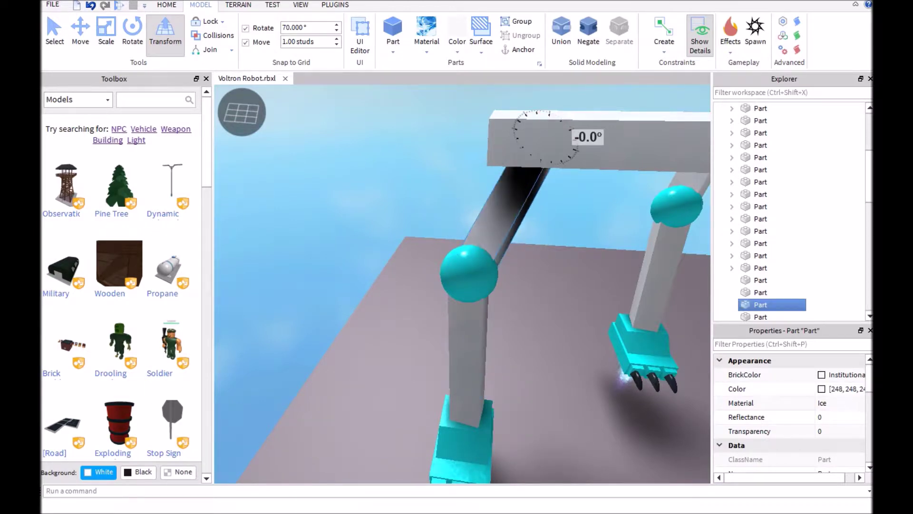
drag(573, 132, 572, 134)
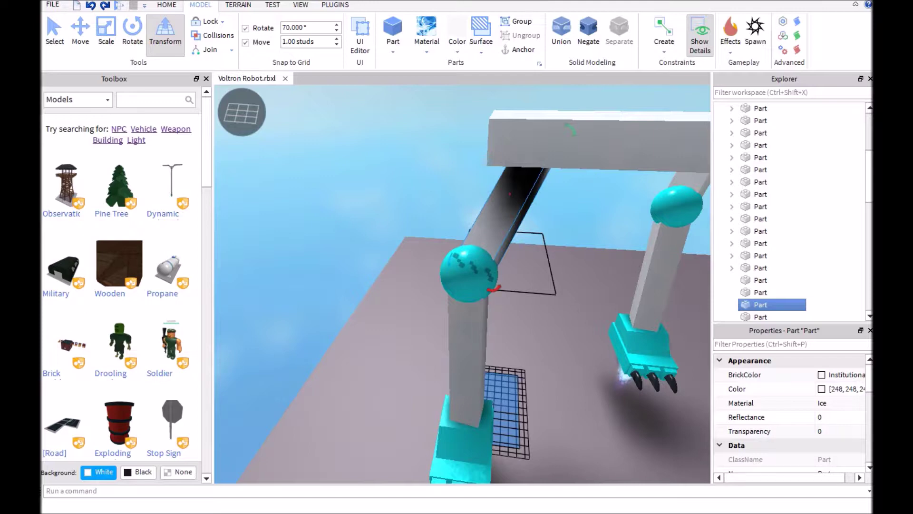
drag(495, 289, 542, 335)
right_drag(463, 286, 428, 299)
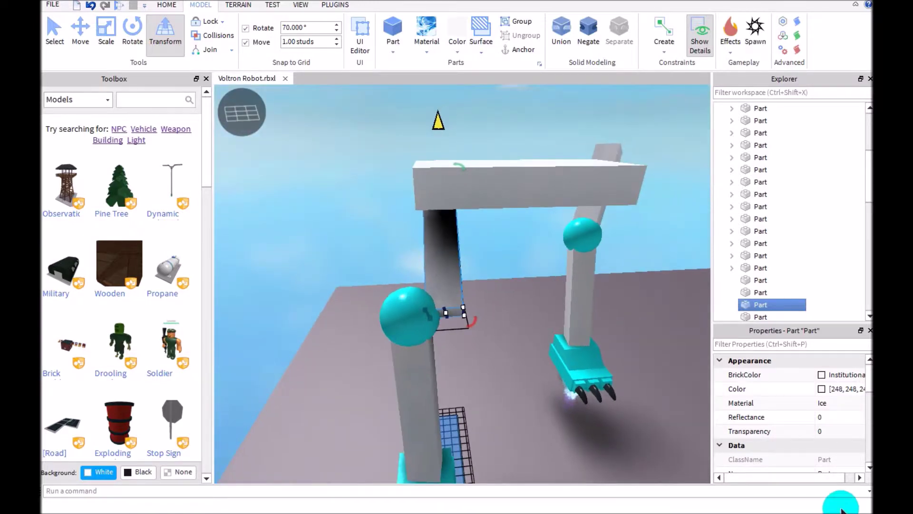
drag(471, 322, 492, 389)
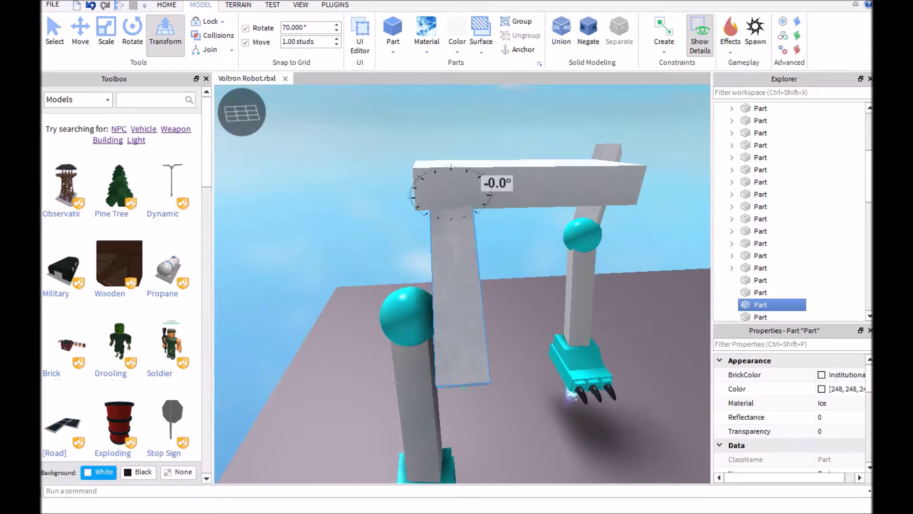
Angle the upper leg beam with Ctrl+R and Ctrl+T rotations.
click(321, 178)
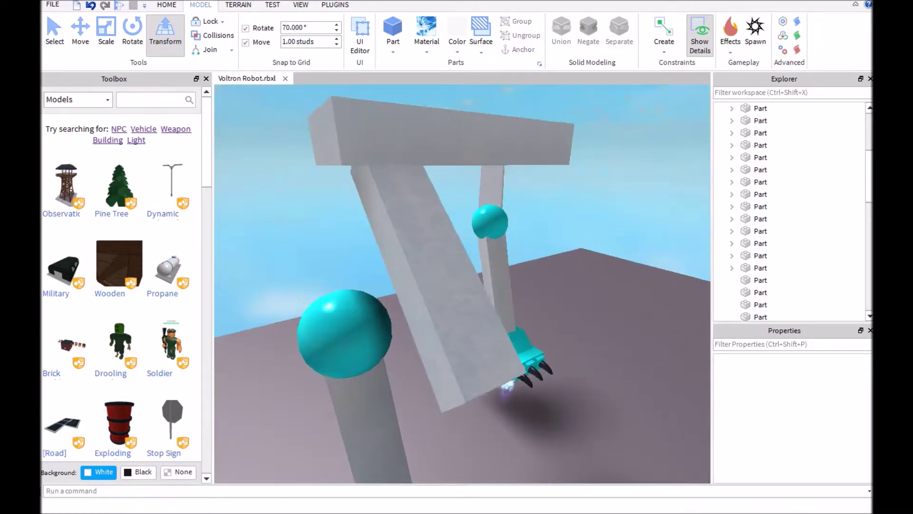
right_drag(464, 285, 400, 307)
click(428, 264)
key(ctrl+r)
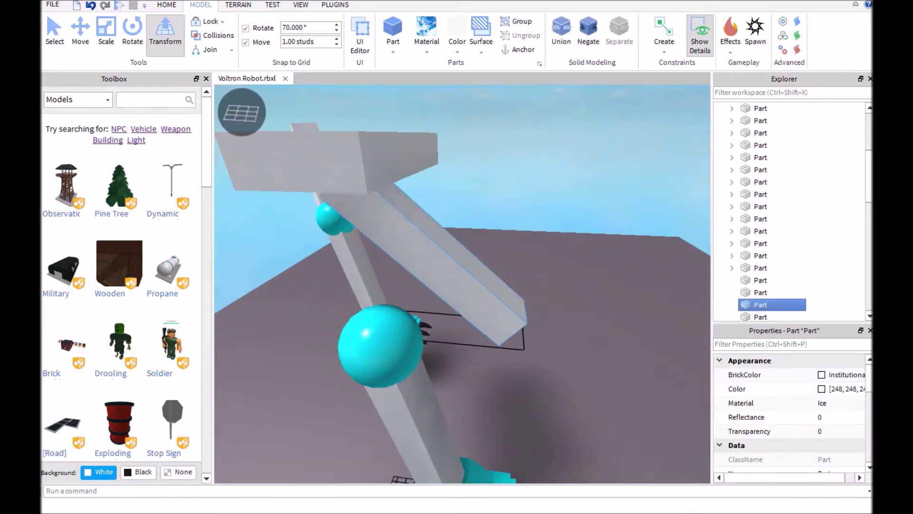
key(ctrl+t)
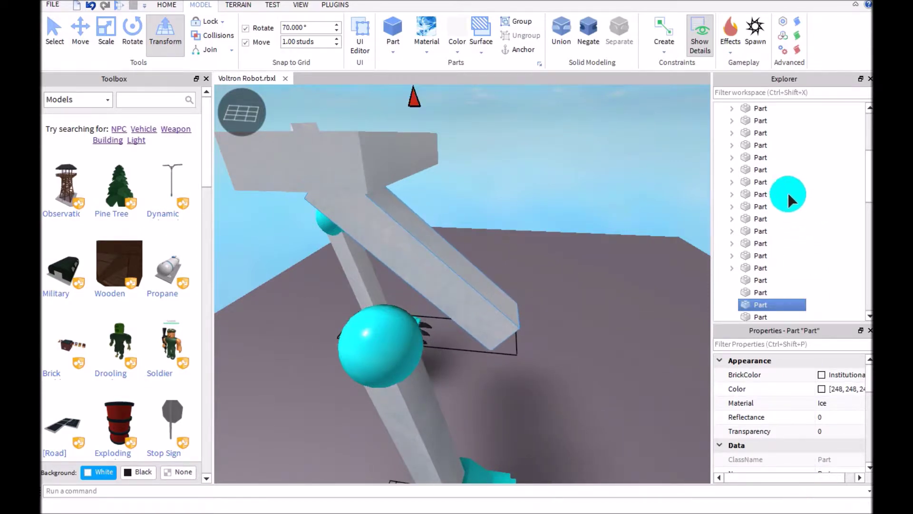
key(ctrl+t)
Shorten the beam from 50 to 44 studs and move the cyan knee ball to its end.
right_drag(485, 296, 486, 295)
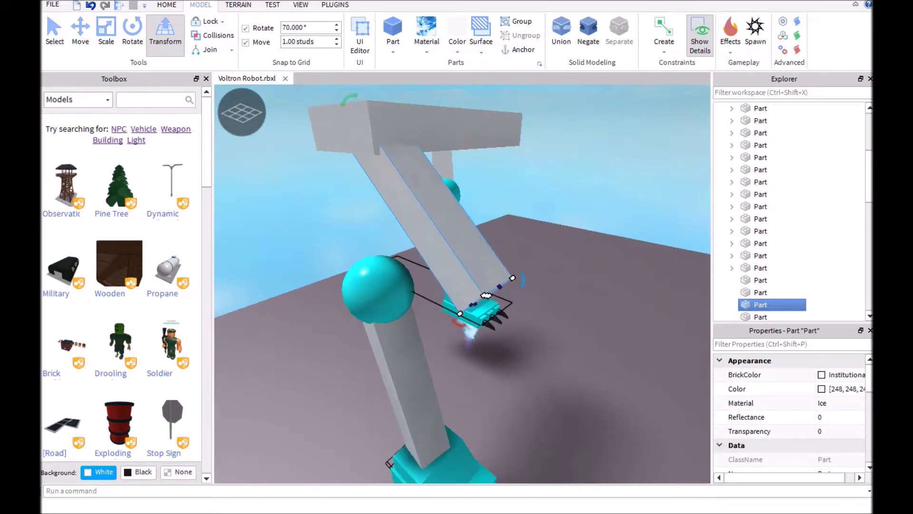
right_drag(486, 295, 485, 296)
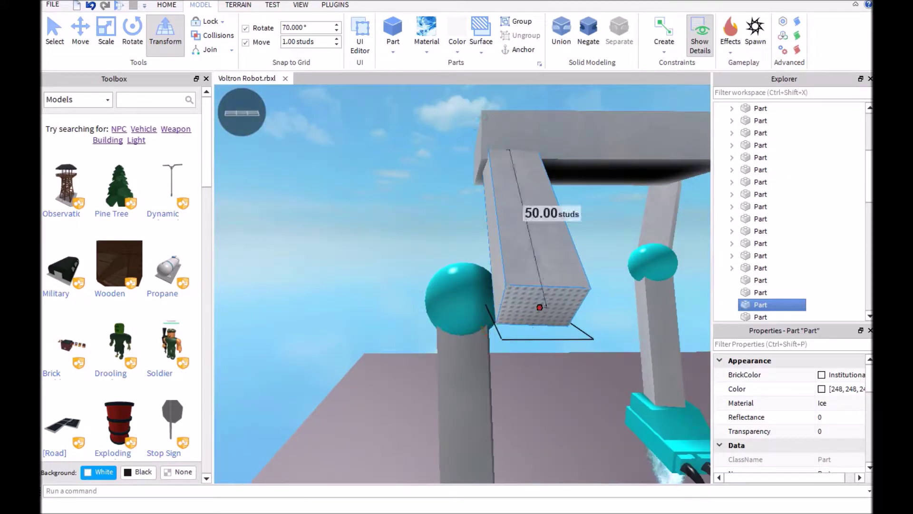
drag(540, 307, 532, 269)
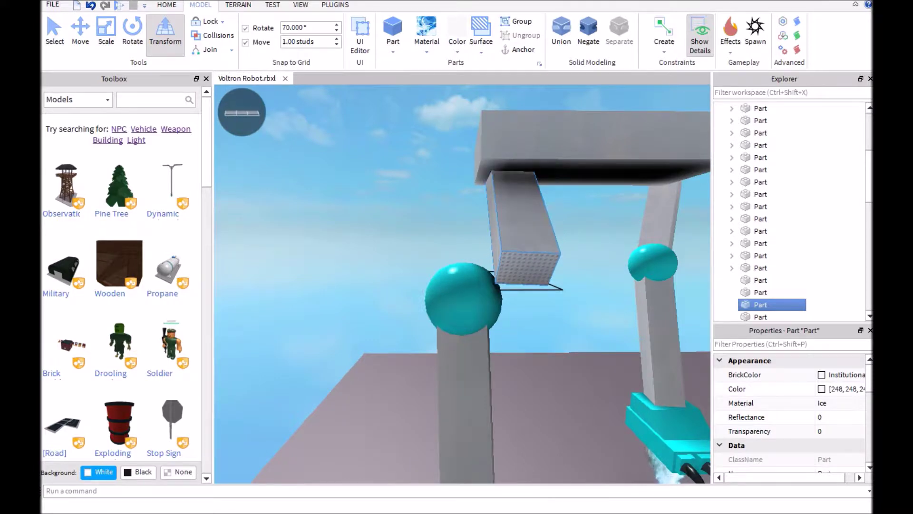
mouse_move(462, 298)
mouse_down()
mouse_move(492, 299)
mouse_move(528, 324)
mouse_move(536, 318)
mouse_up()
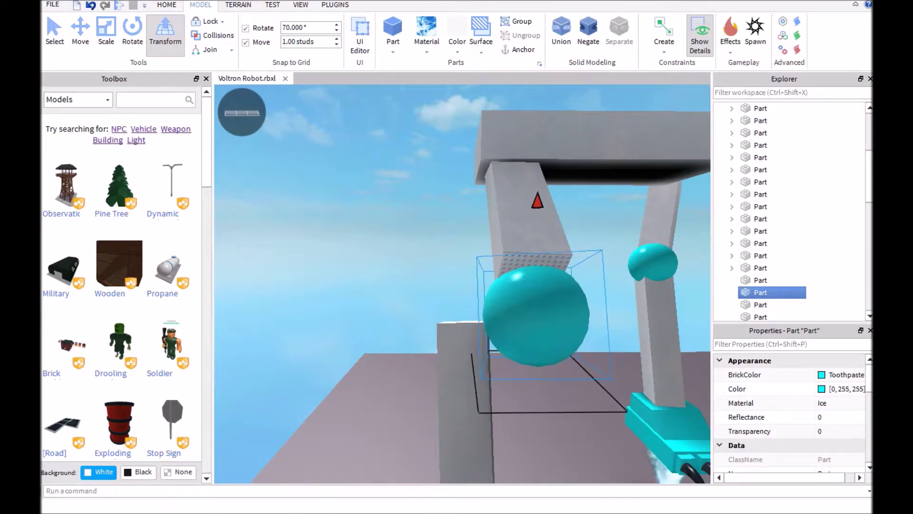
drag(537, 202, 538, 159)
Nudge the second cyan knee ball slightly upward.
click(539, 160)
right_drag(539, 161, 417, 371)
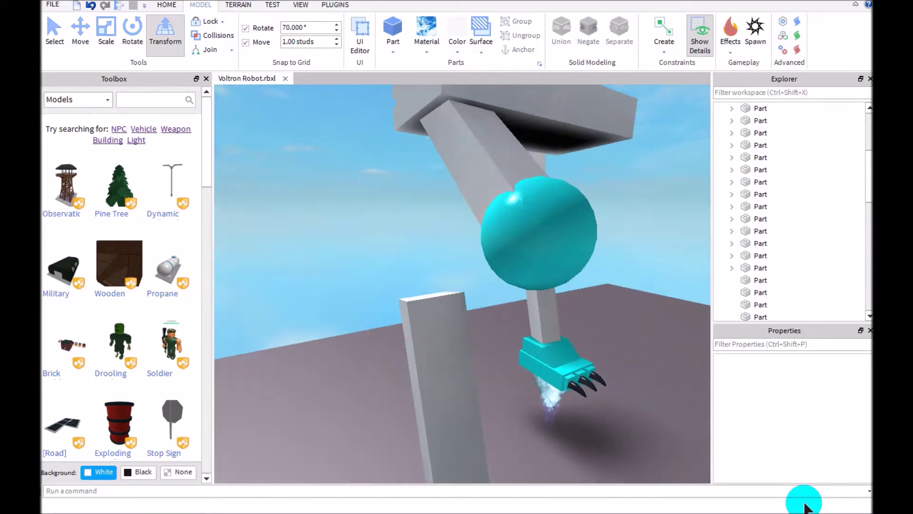
click(465, 215)
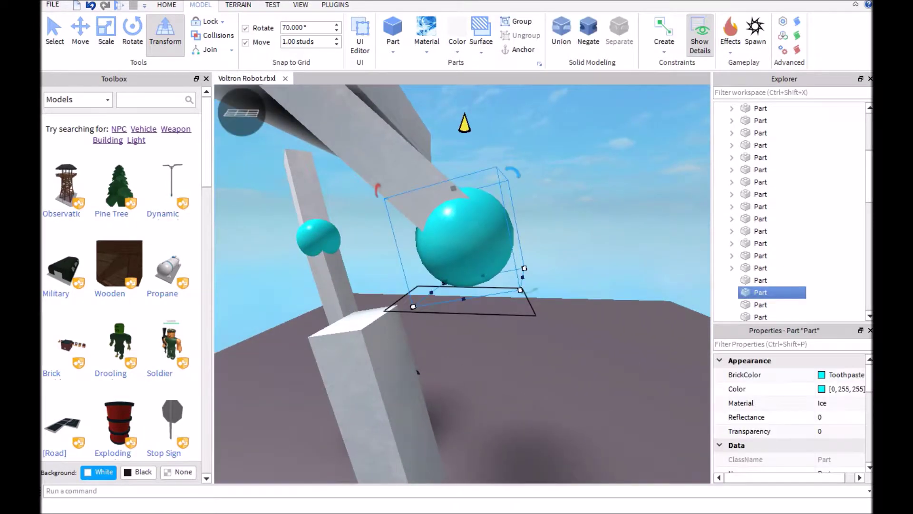
drag(465, 122, 465, 121)
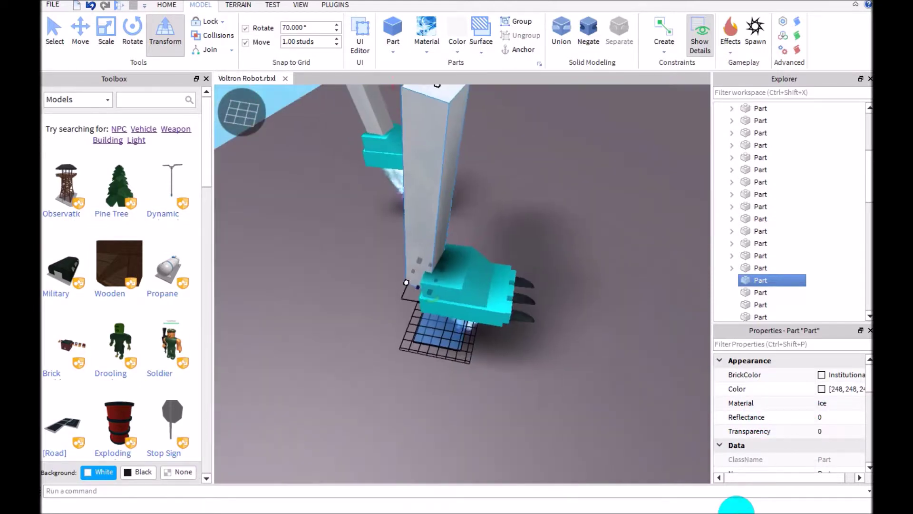
Rotate the lower leg upright and slide it onto the cyan clawed foot.
key(s)
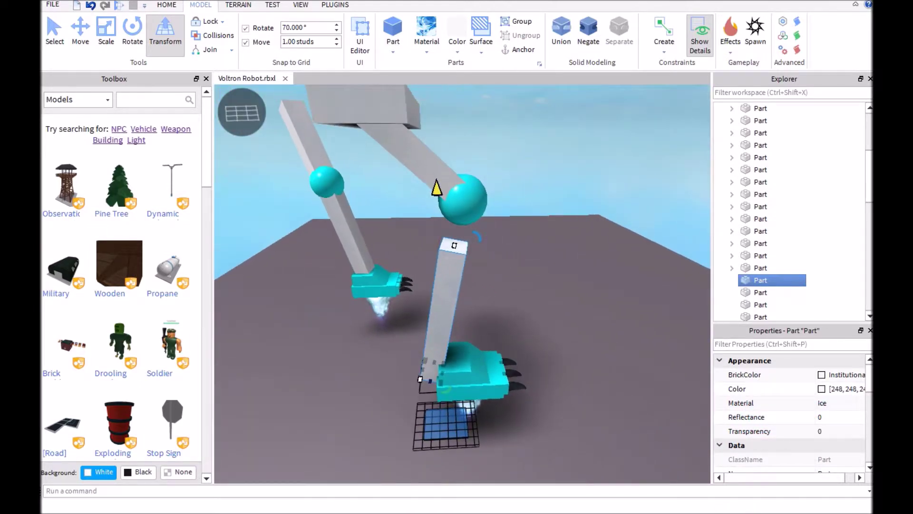
drag(530, 164, 504, 142)
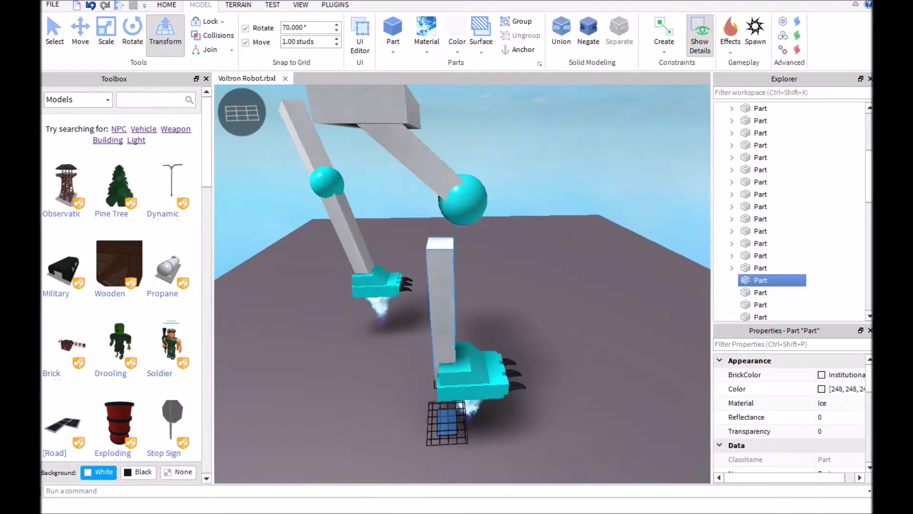
drag(440, 300, 466, 300)
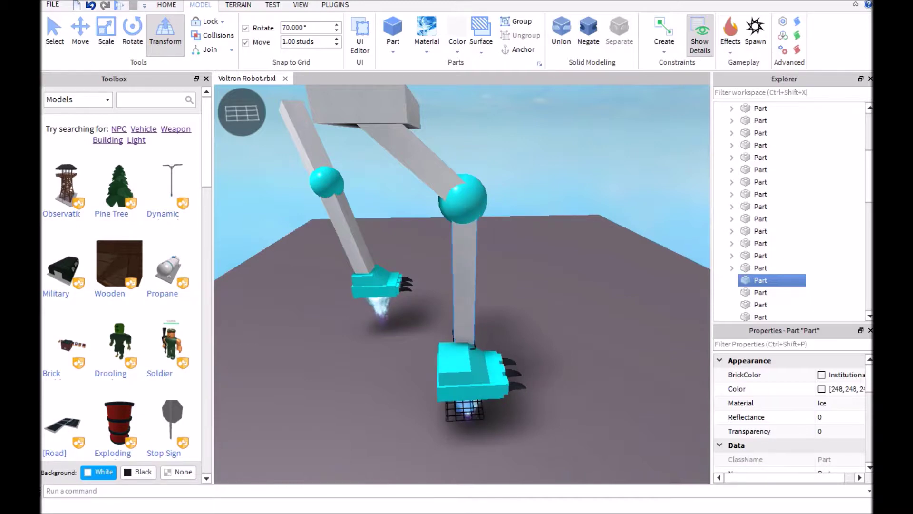
right_drag(463, 286, 464, 285)
scroll(463, 285, up, 3)
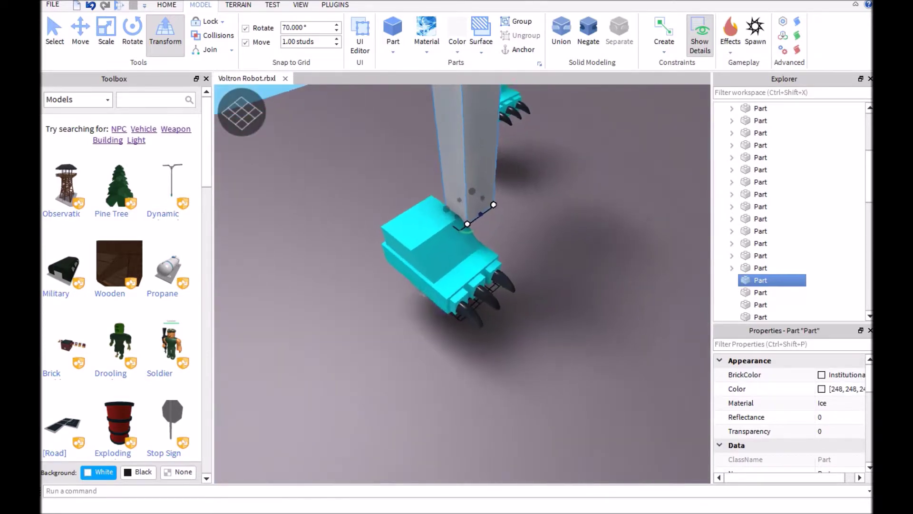
scroll(464, 285, up, 2)
scroll(464, 285, up, 2)
right_drag(464, 285, 464, 285)
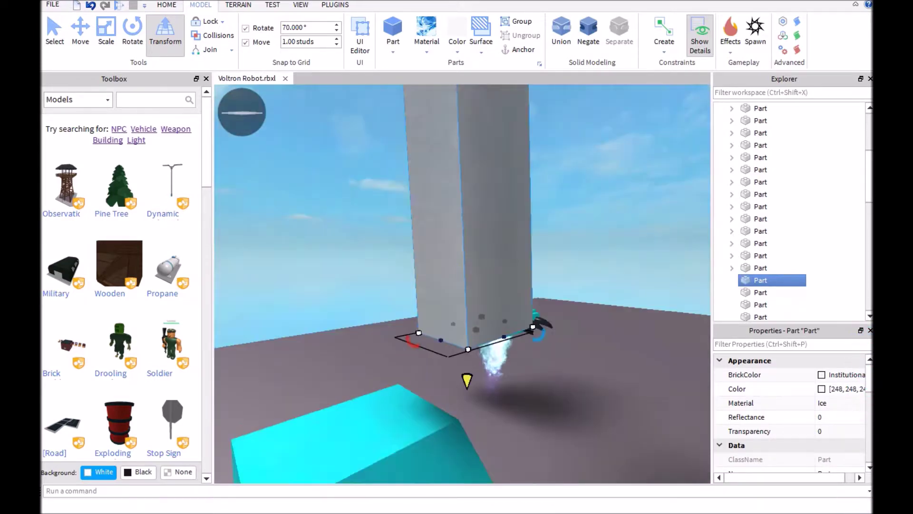
right_drag(858, 491, 856, 335)
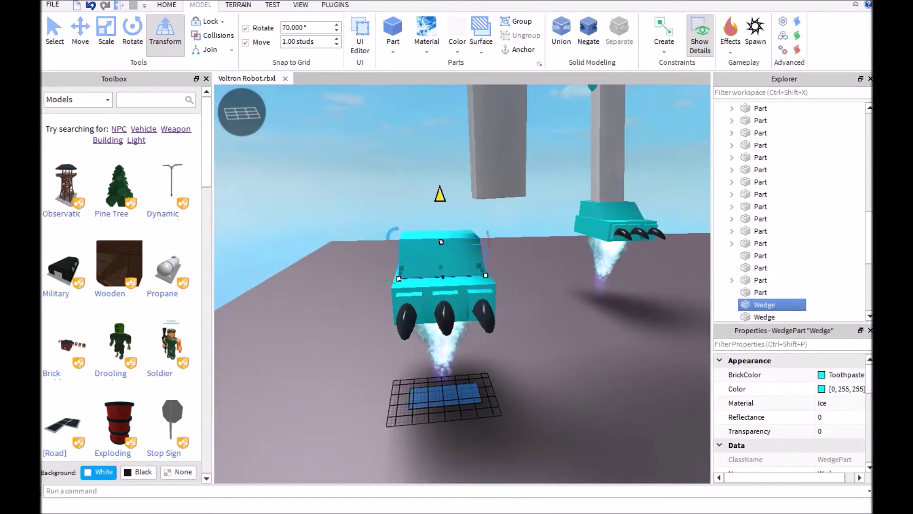
Move the clawed cyan foot and its thrusters under the leg, then deselect.
key(Escape)
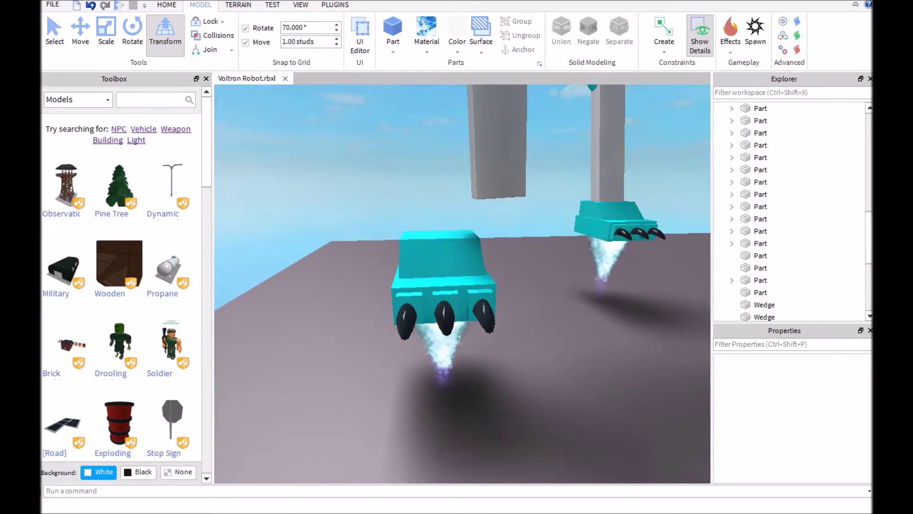
key(ctrl+2)
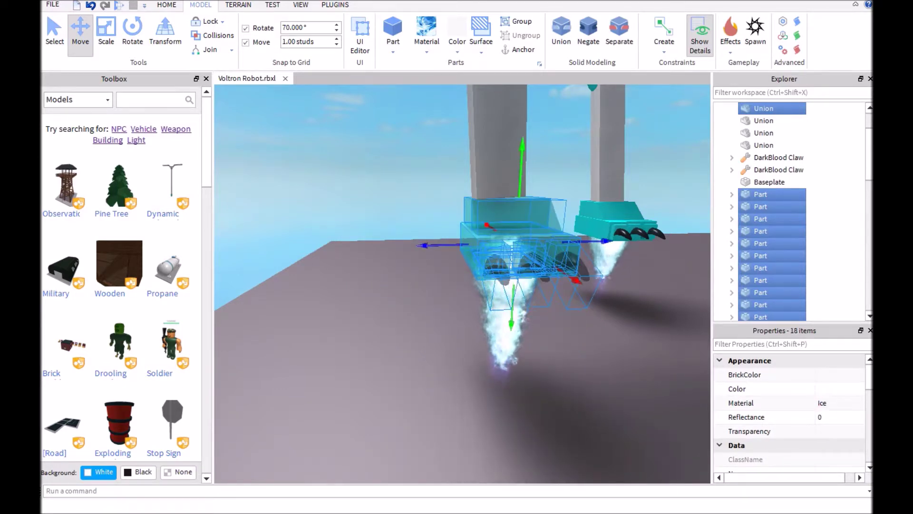
key(f)
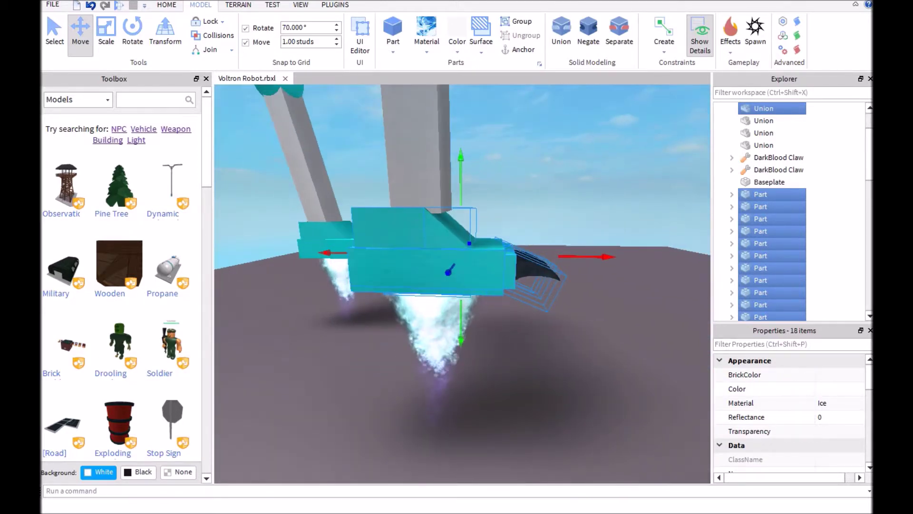
key(Escape)
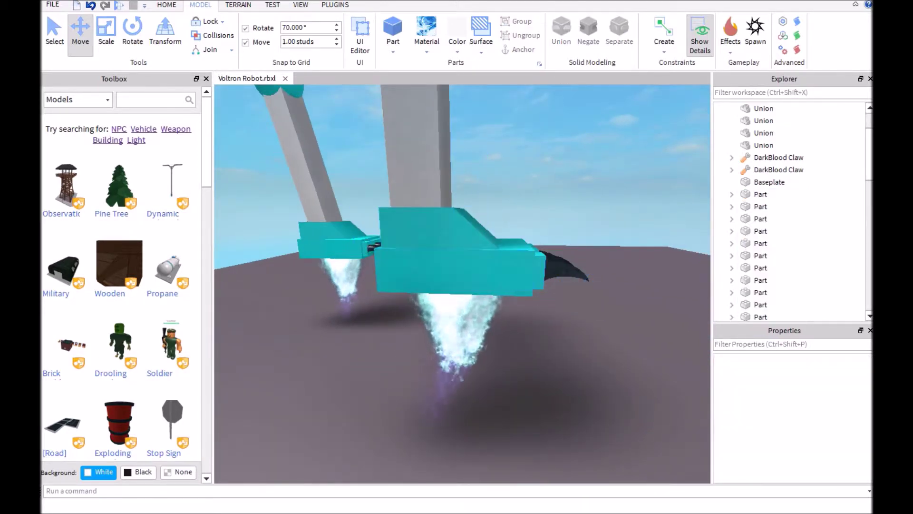
right_drag(463, 285, 462, 284)
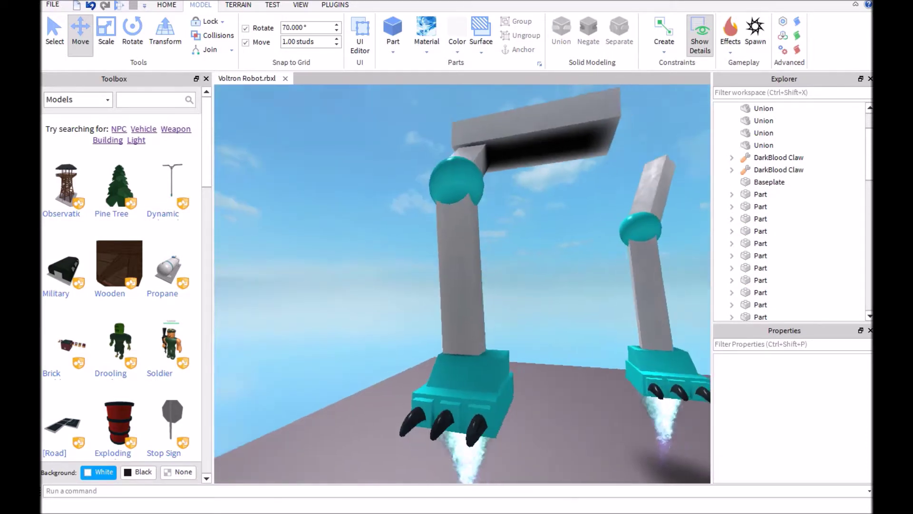
Tilt the upper grey leg part by 22.5 degrees.
right_drag(462, 284, 462, 284)
click(471, 204)
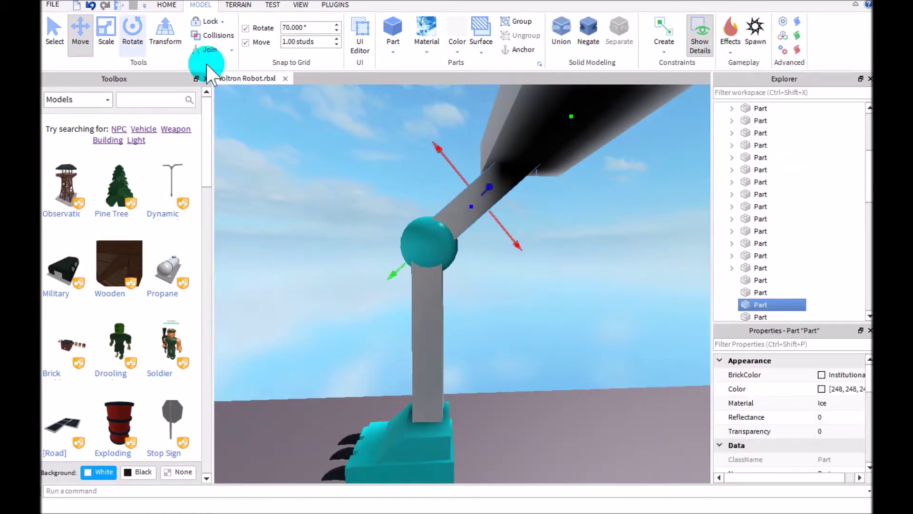
key(ctrl+5)
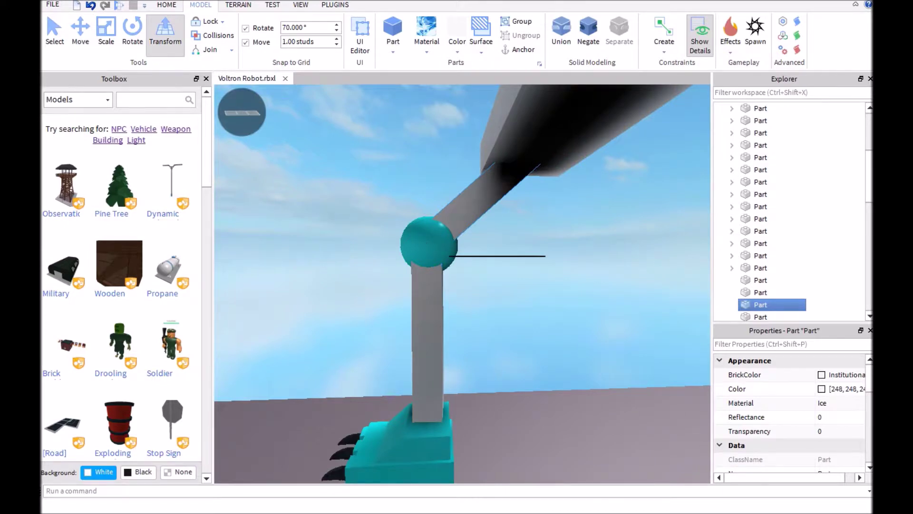
drag(586, 244, 597, 199)
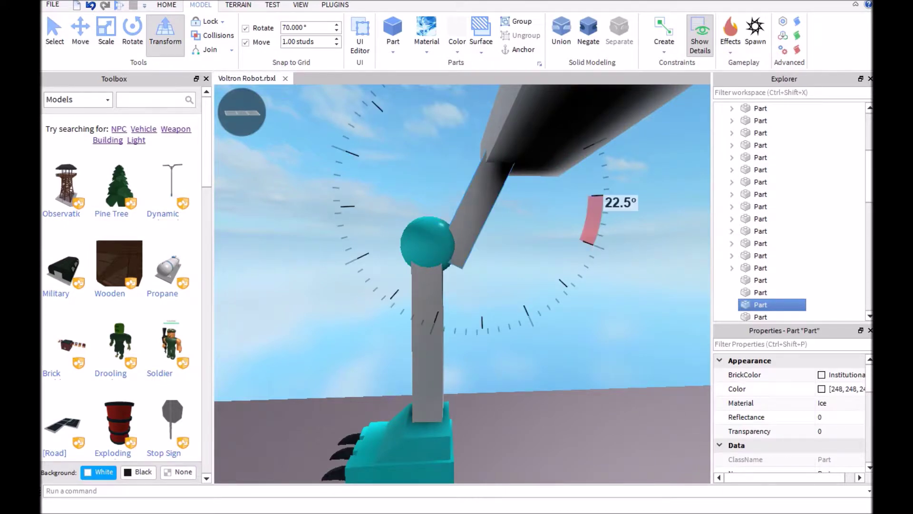
click(479, 309)
right_drag(462, 272, 462, 307)
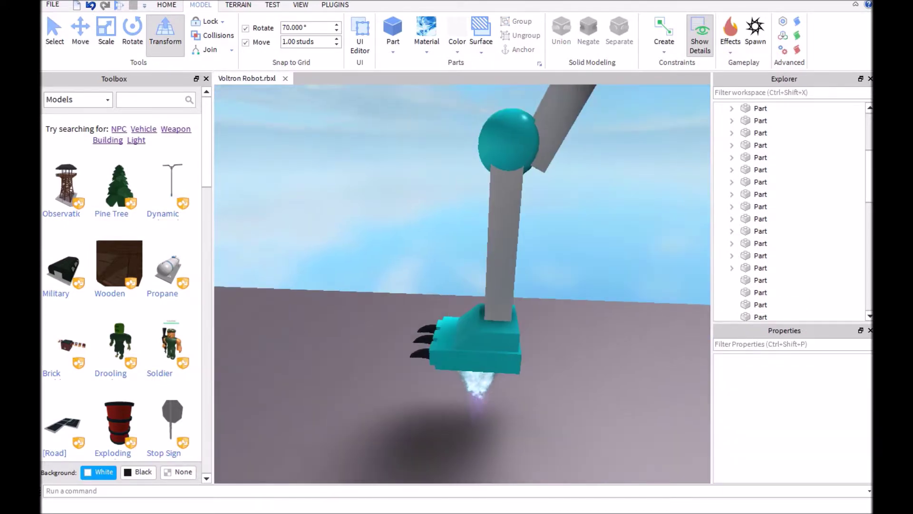
Shift the knee ball, shin and foot into line beneath the thigh.
click(137, 22)
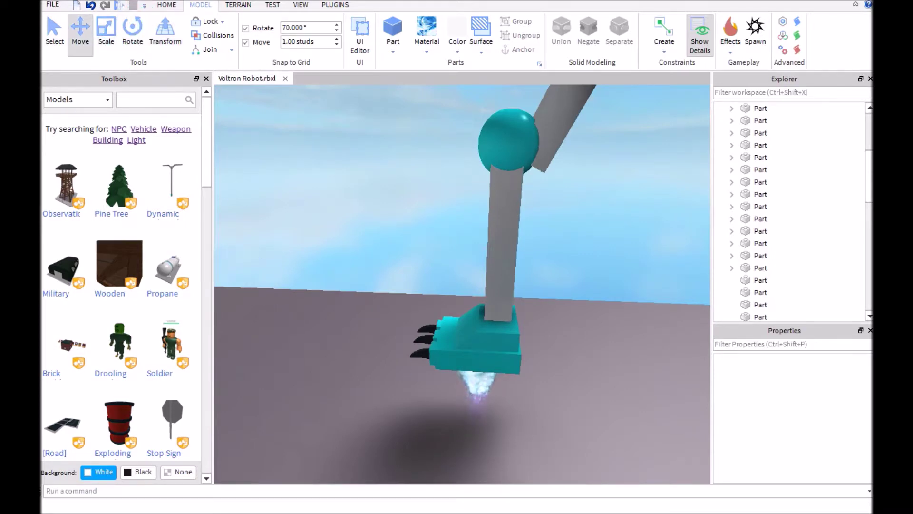
click(860, 259)
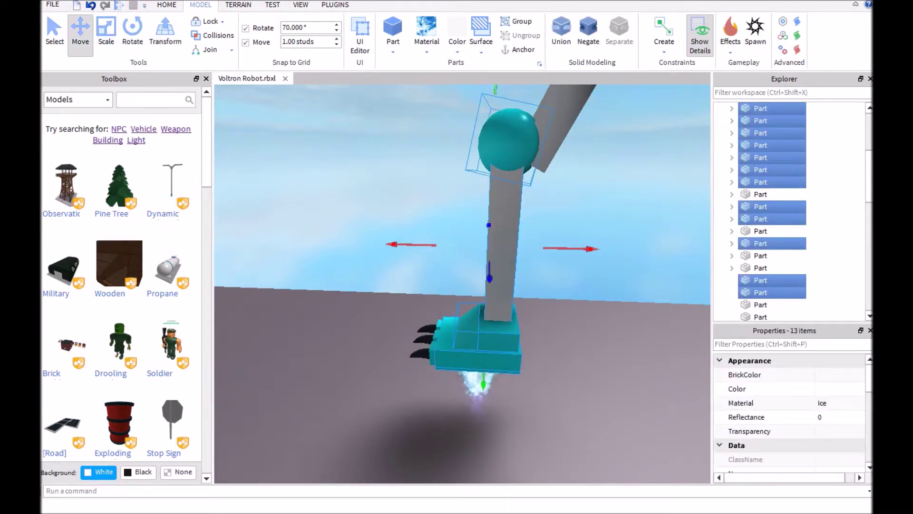
right_drag(462, 285, 463, 242)
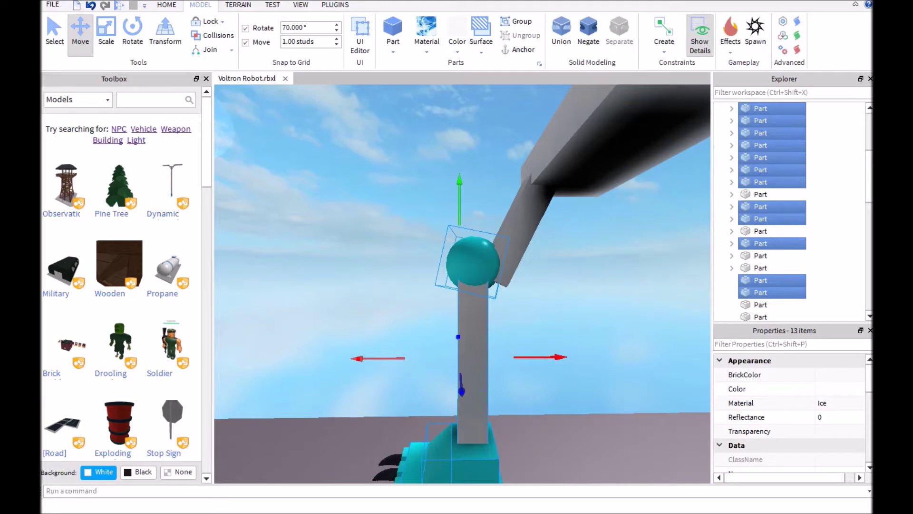
drag(462, 390, 503, 391)
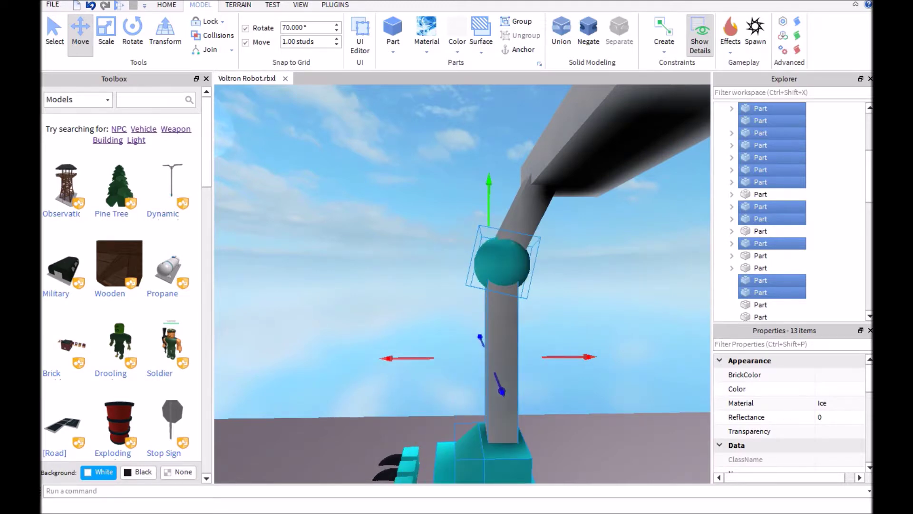
scroll(480, 389, up, 2)
click(480, 388)
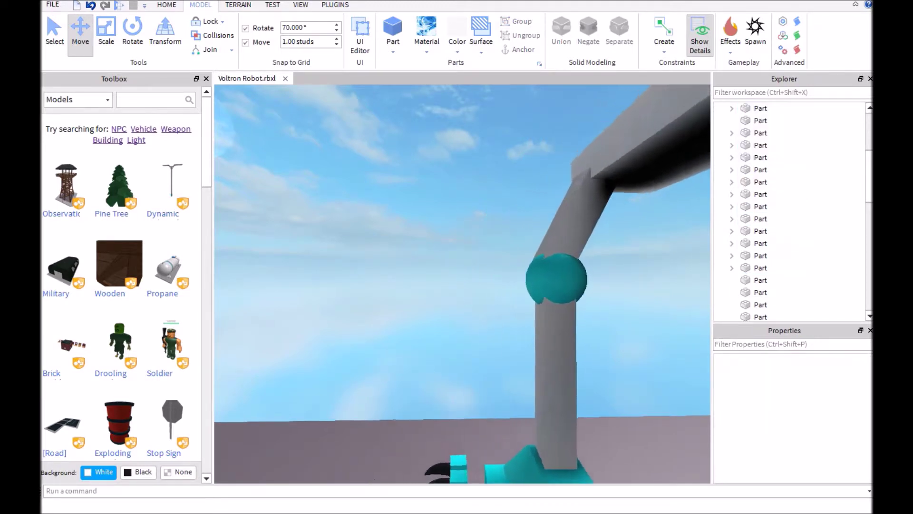
right_drag(462, 286, 463, 306)
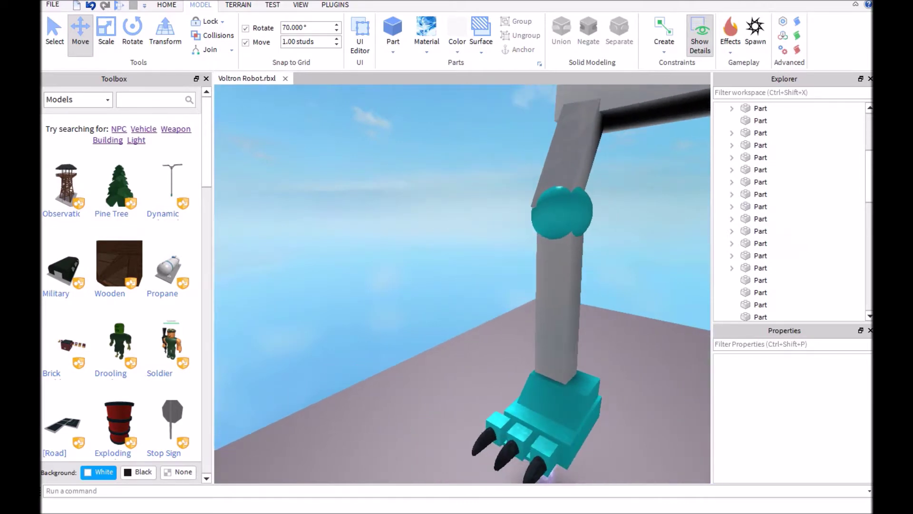
drag(551, 473, 532, 462)
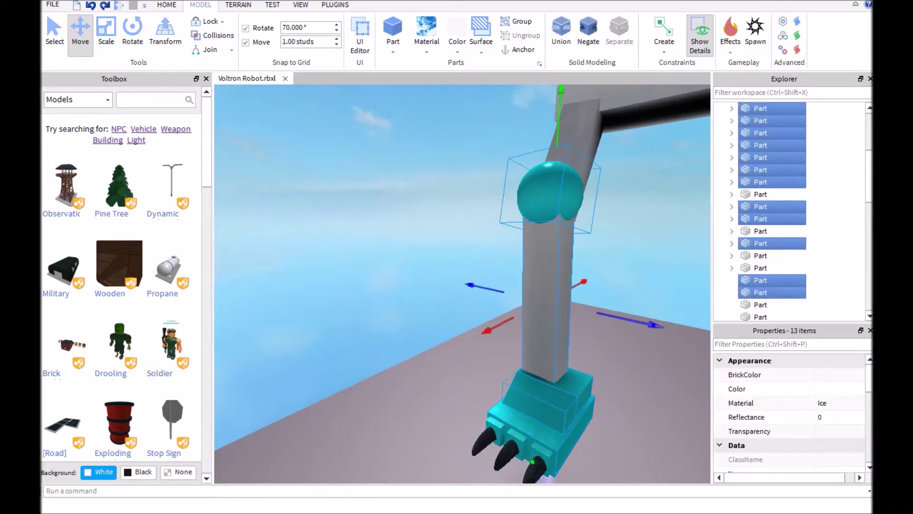
click(532, 463)
right_drag(531, 462, 499, 400)
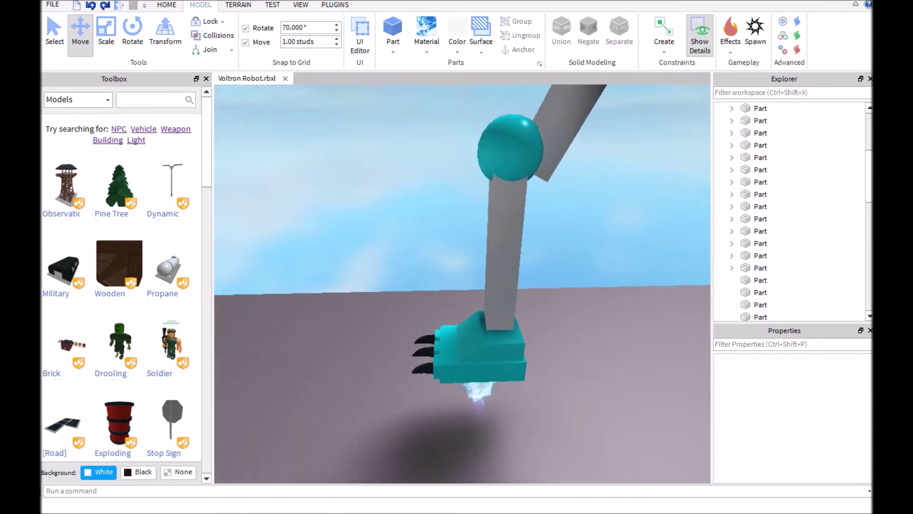
click(55, 33)
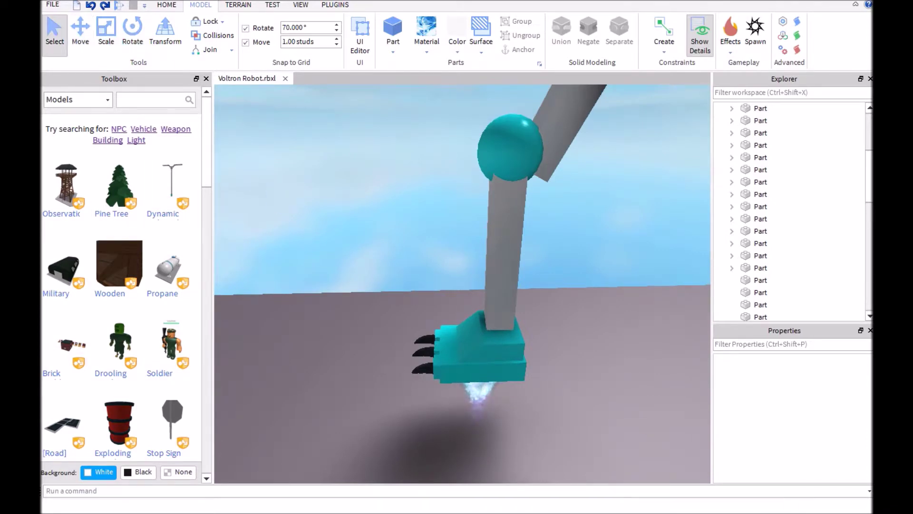
Box-select the first leg and foot and shift them slightly right.
drag(372, 432, 519, 140)
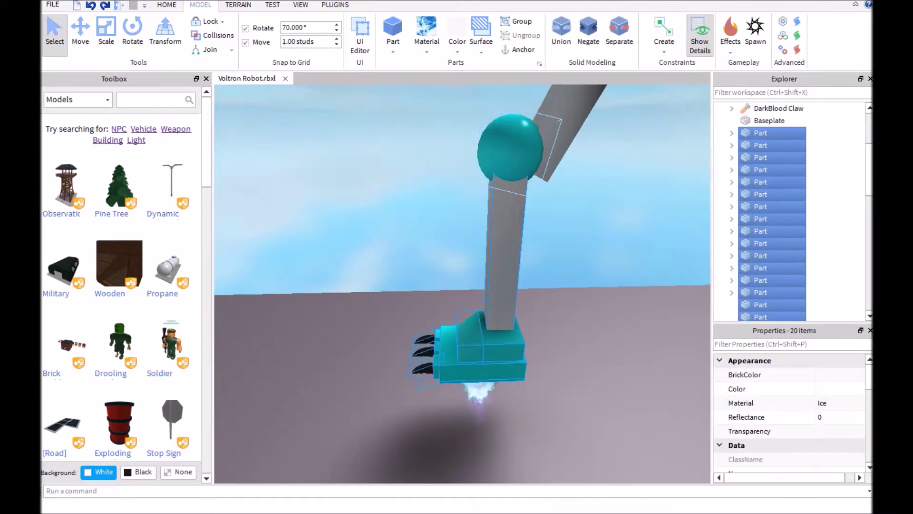
click(80, 33)
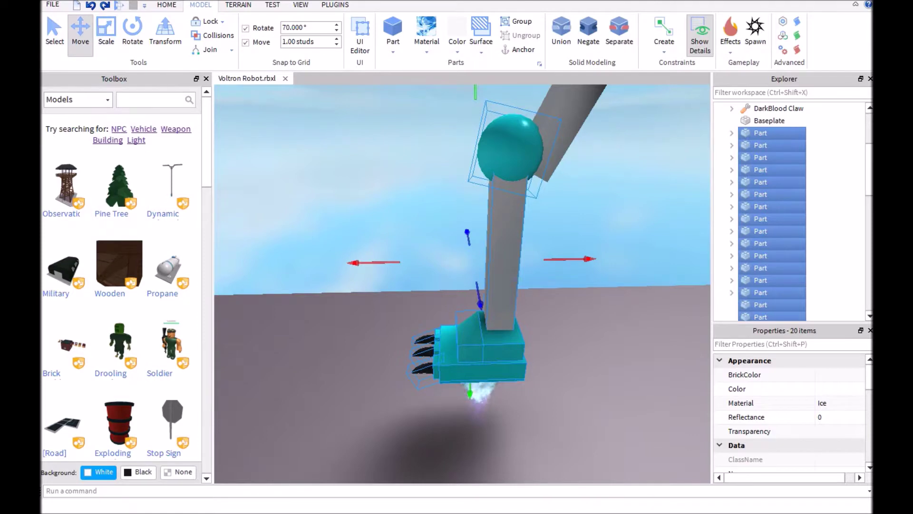
drag(570, 260, 589, 259)
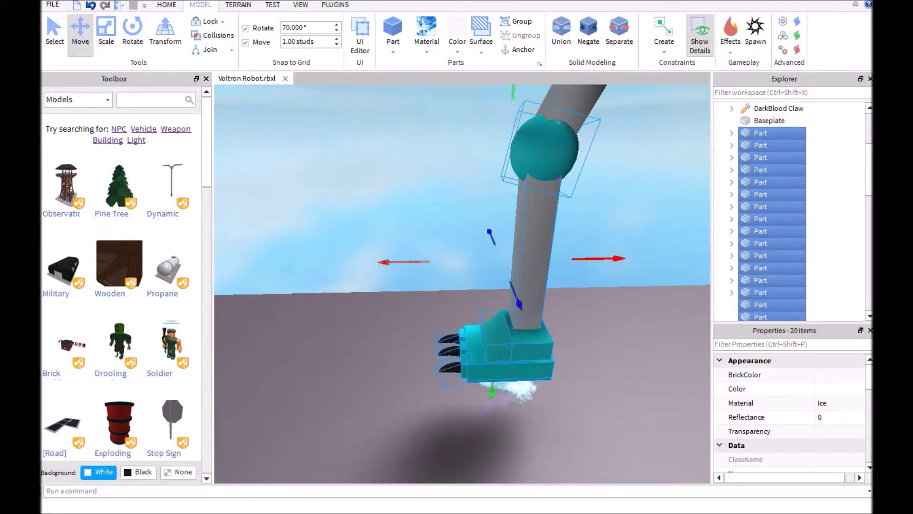
click(754, 457)
key(s)
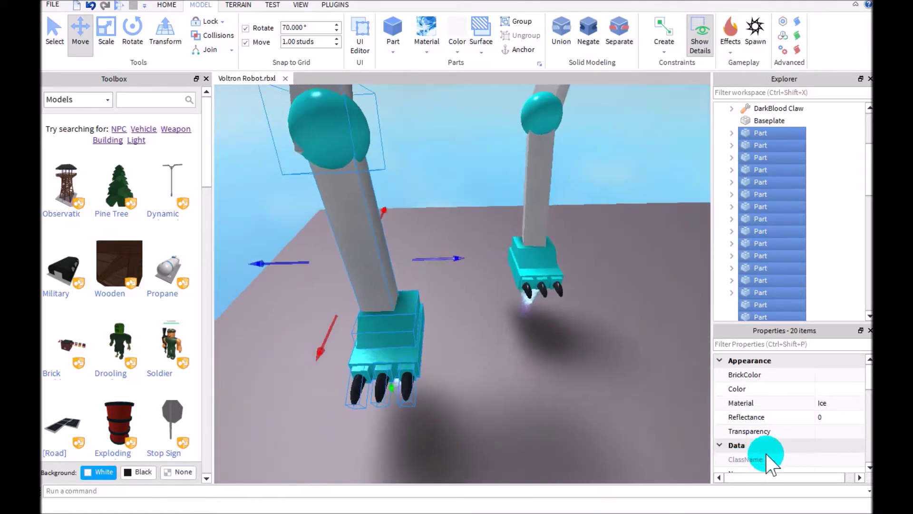
key(a)
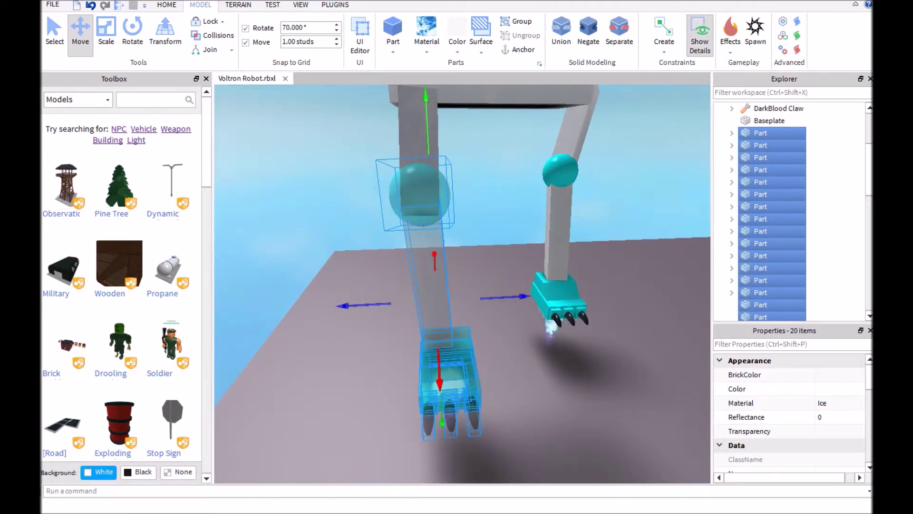
key(a)
Deselect the leg and inspect both legs under the hip beam from side and front.
click(606, 143)
right_drag(606, 143, 499, 178)
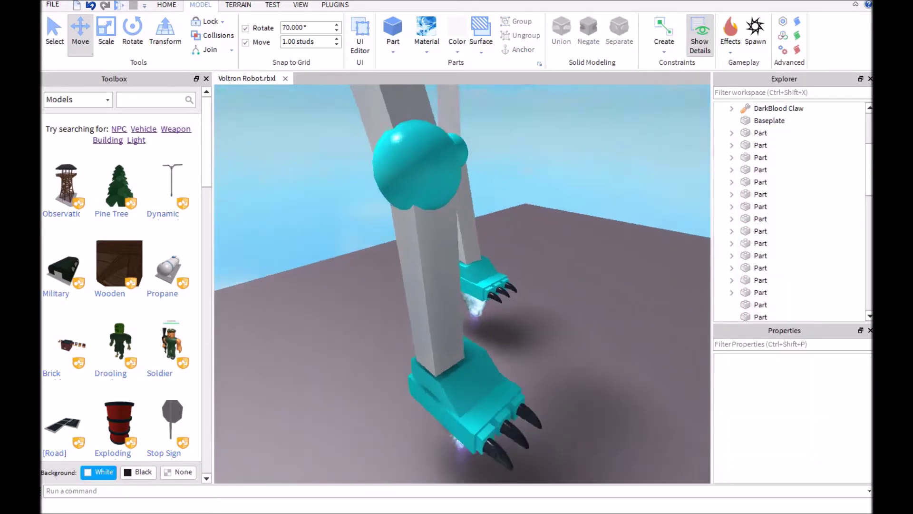
key(w)
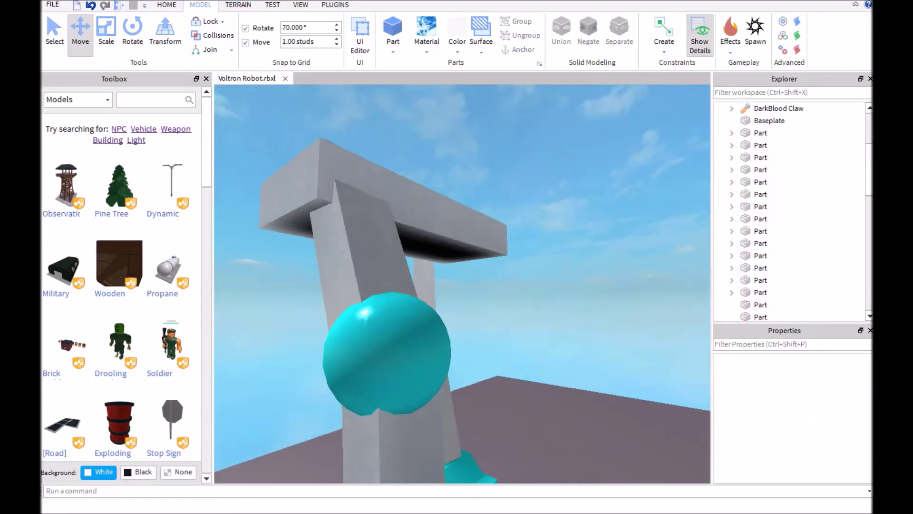
key(s)
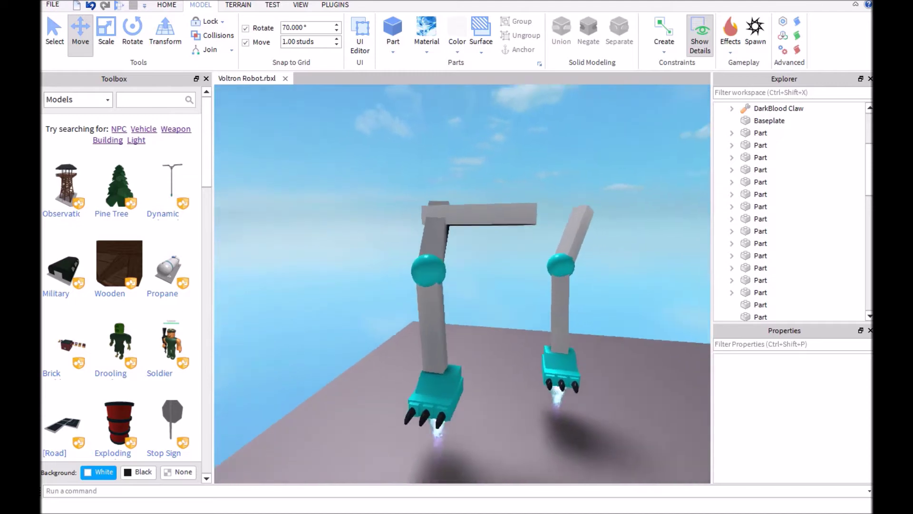
right_drag(464, 286, 563, 286)
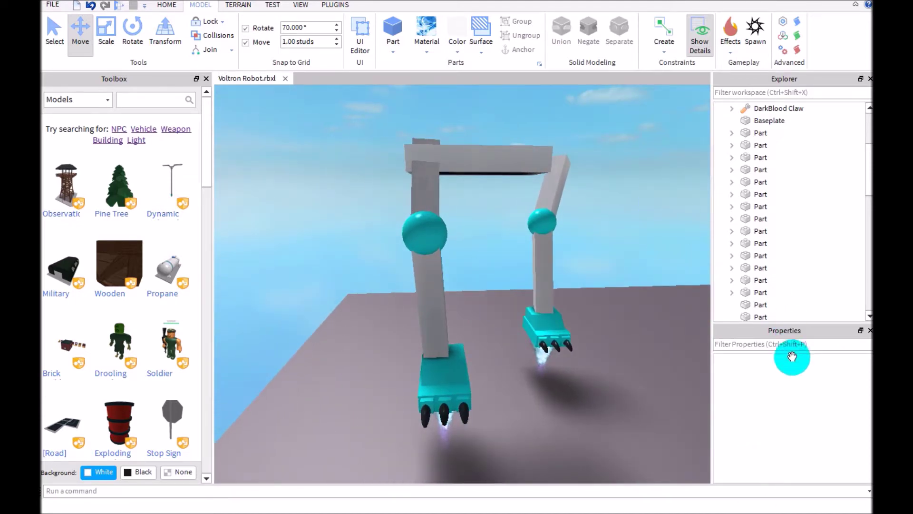
key(ctrl+5)
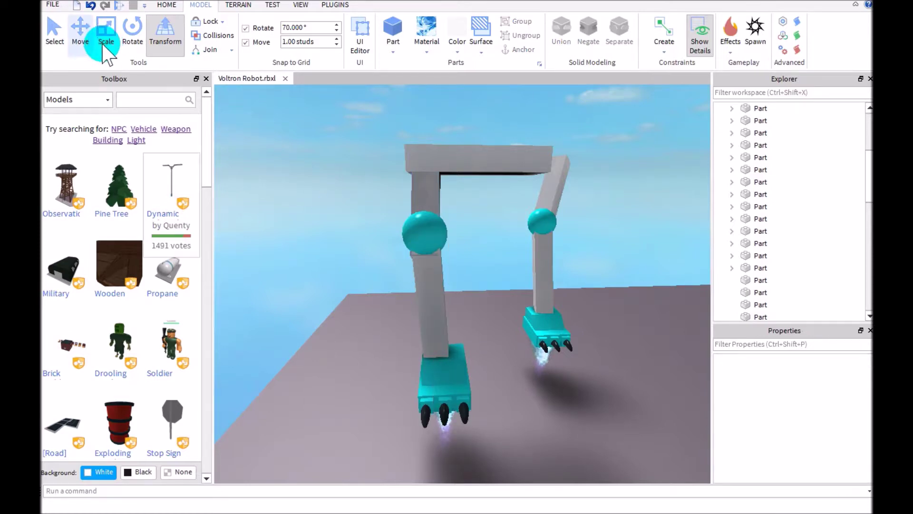
Nudge the left leg's clawed foot slightly left beneath its shin.
click(80, 32)
click(729, 456)
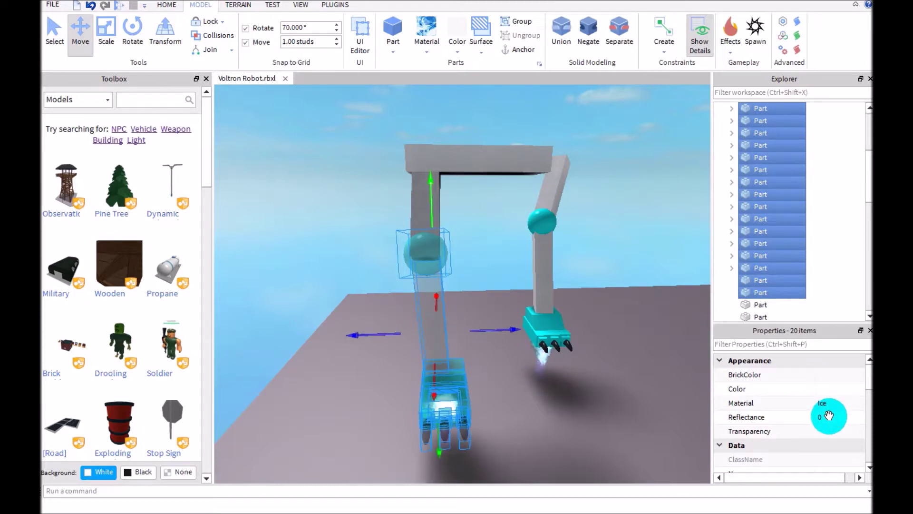
key(w)
key(w)
key(Escape)
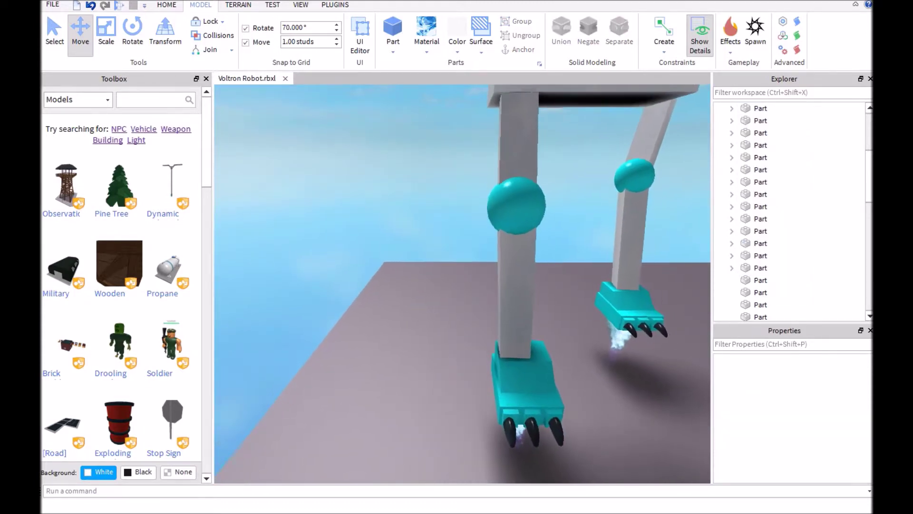
key(w)
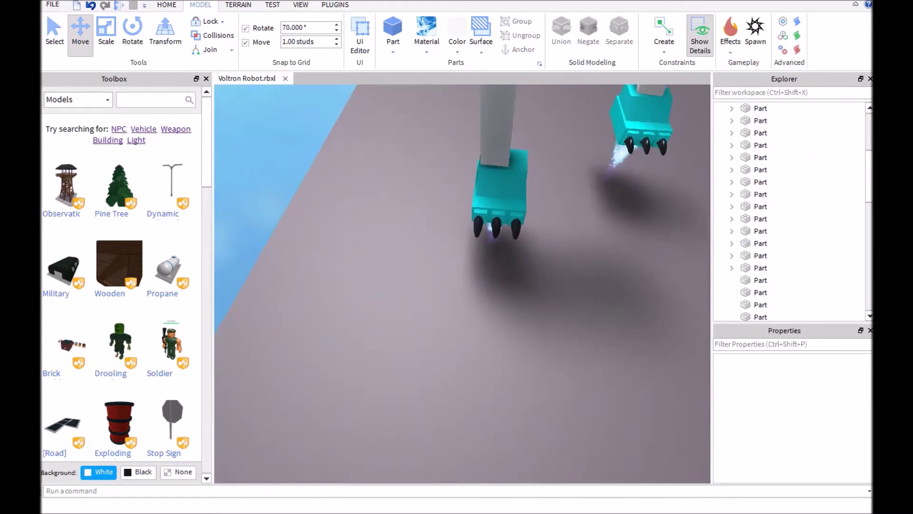
key(w)
drag(436, 214, 528, 321)
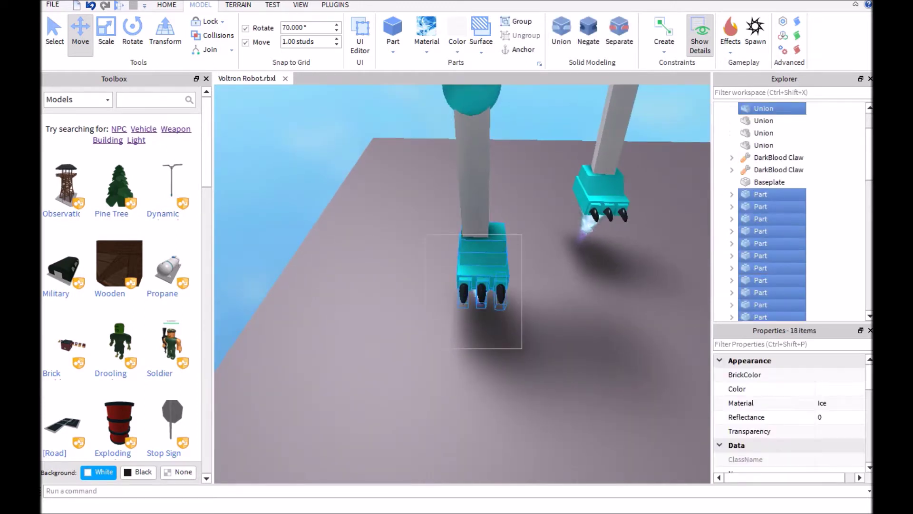
drag(483, 271, 474, 271)
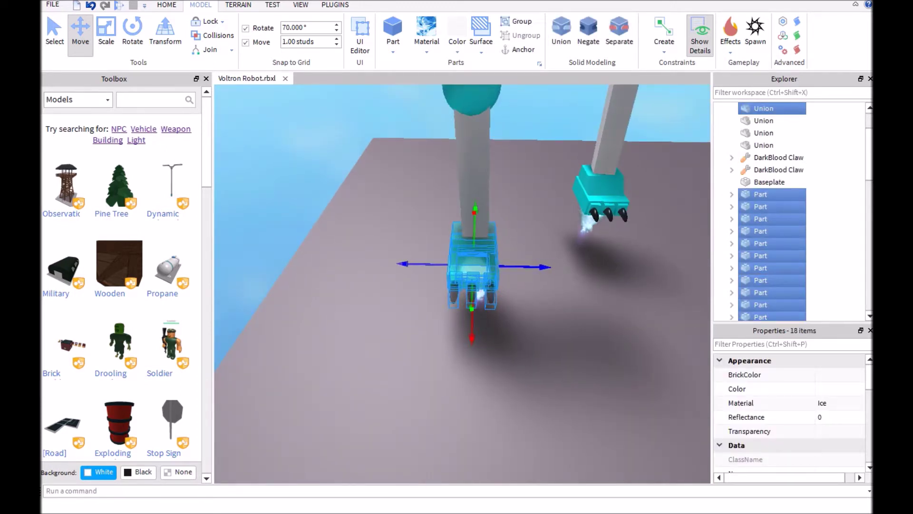
click(540, 280)
Select the near foot, clear it, and view both legs from below.
key(w)
key(w)
key(w)
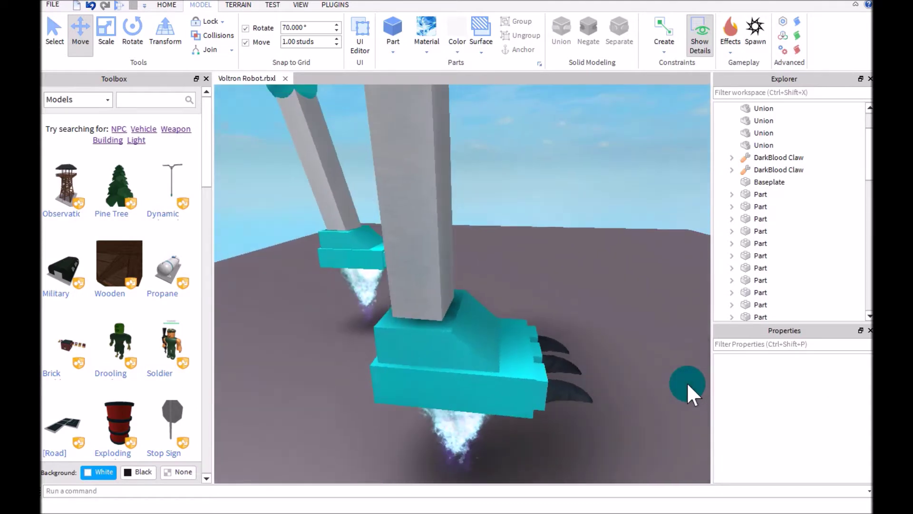
right_drag(687, 382, 686, 382)
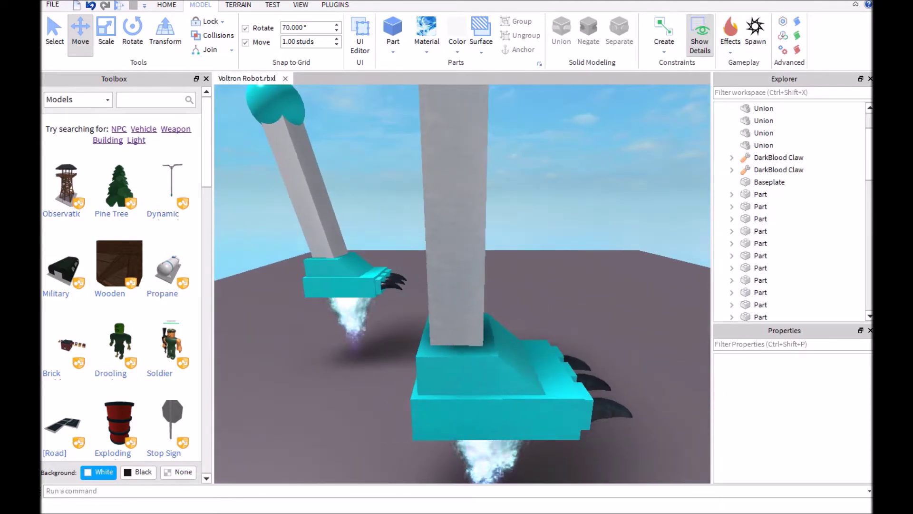
drag(614, 478, 378, 334)
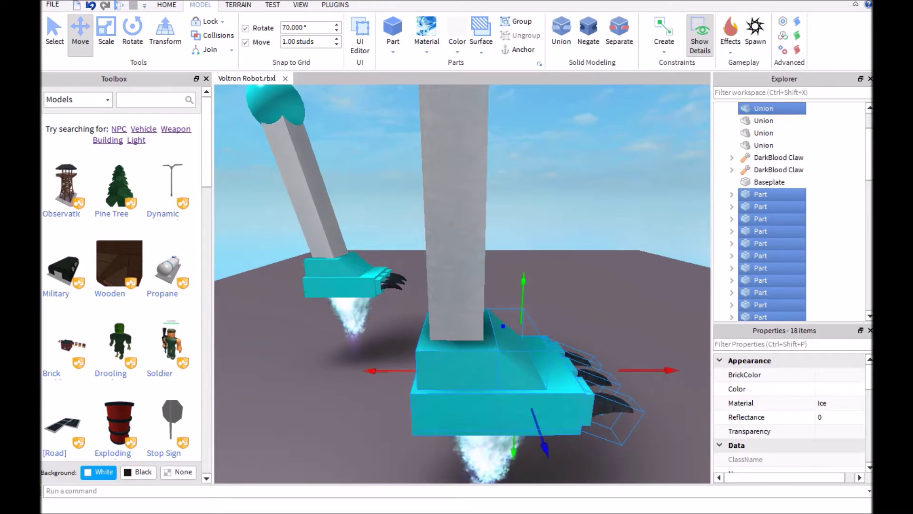
key(Escape)
right_drag(464, 357, 464, 214)
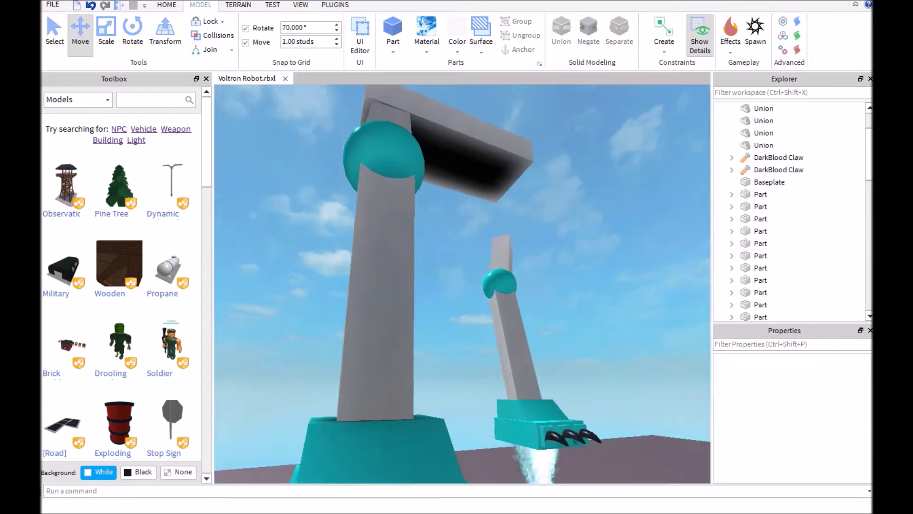
right_drag(464, 285, 464, 357)
key(s)
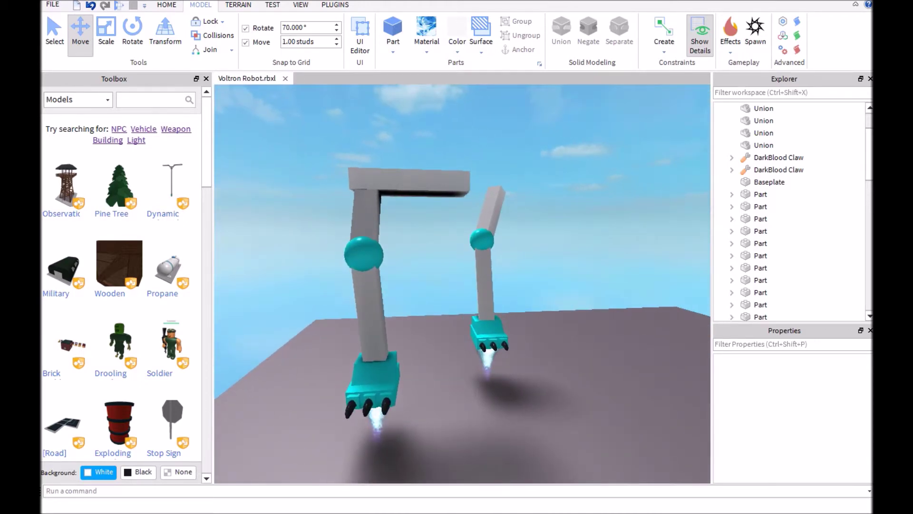
Select the horizontal hip beam in Transform mode, then deselect it.
key(w)
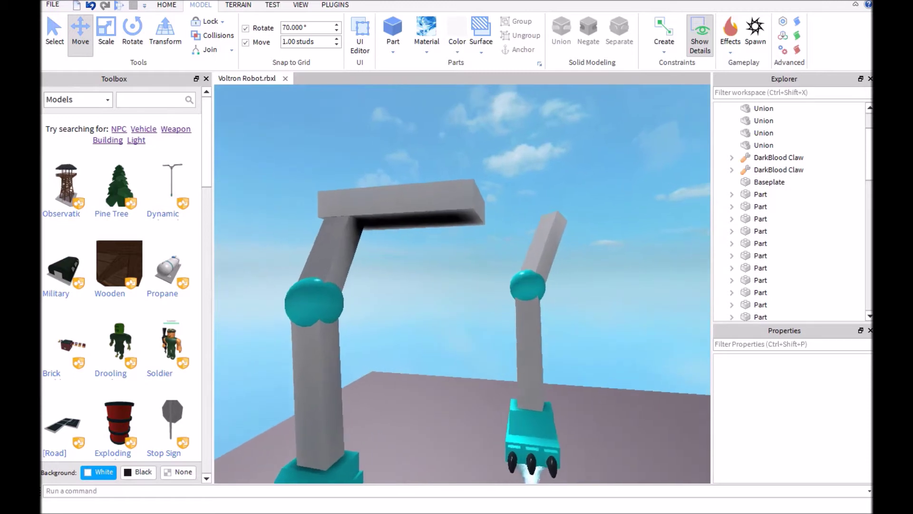
click(386, 189)
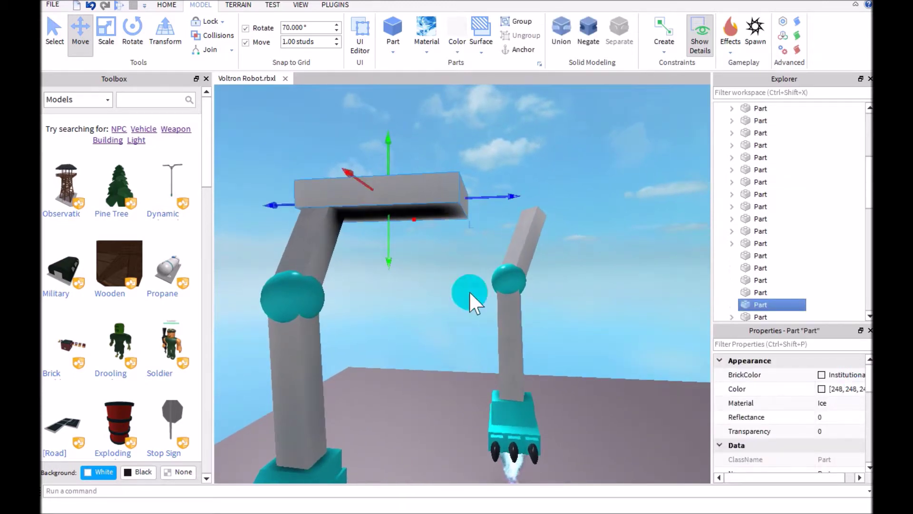
click(165, 32)
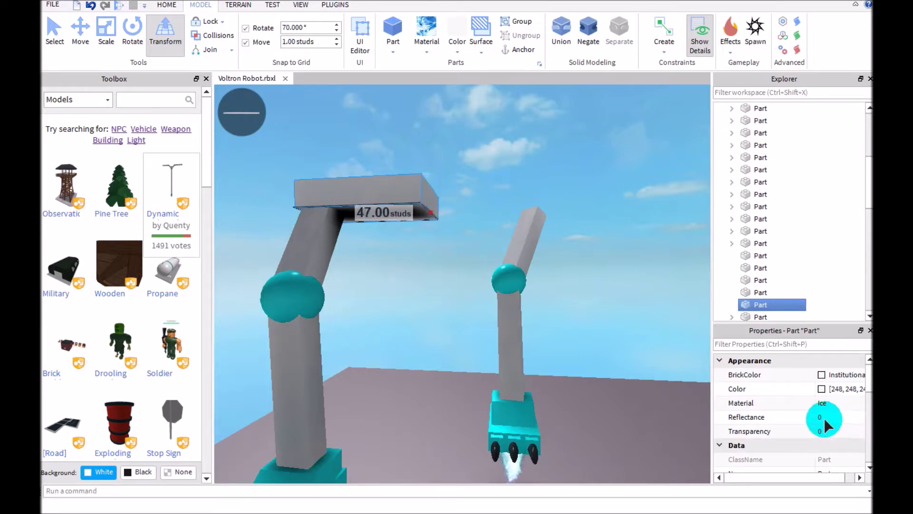
click(373, 260)
key(w)
key(s)
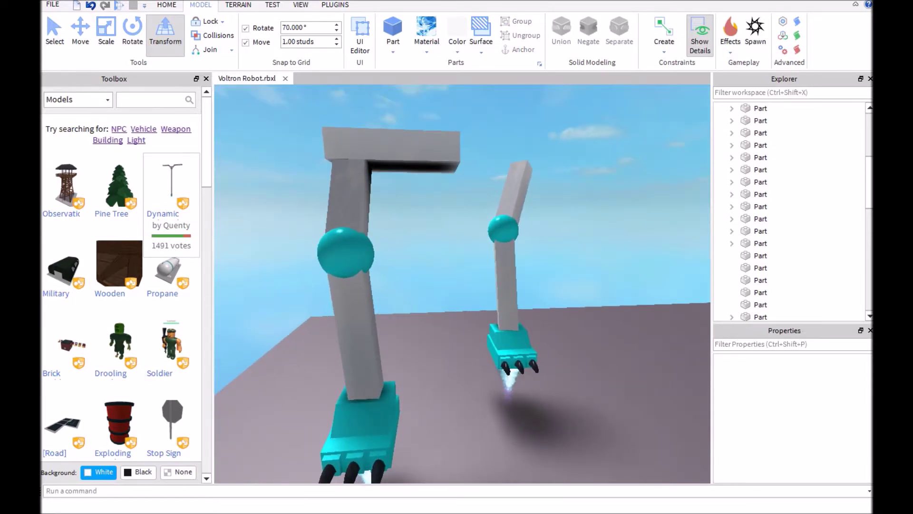
click(93, 94)
Box-select the second leg and slide it beside the first leg.
key(ctrl+2)
drag(609, 443, 483, 212)
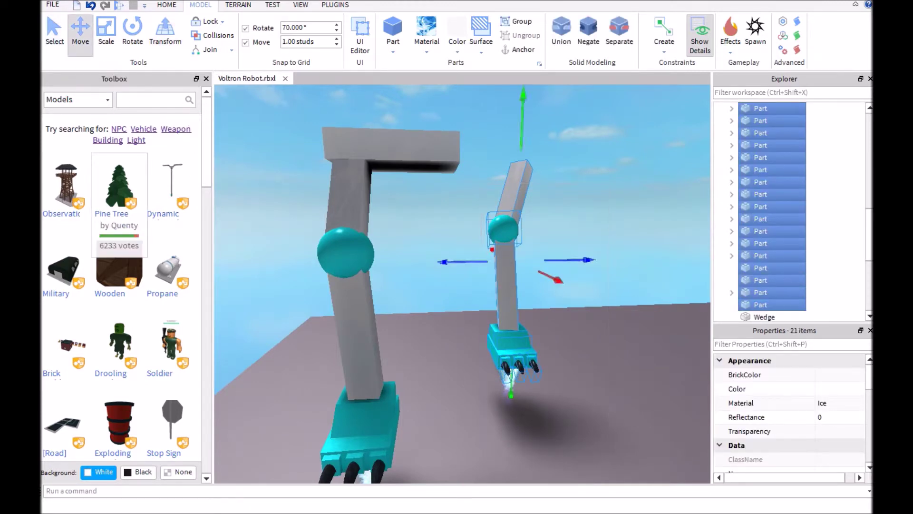
drag(510, 382, 509, 391)
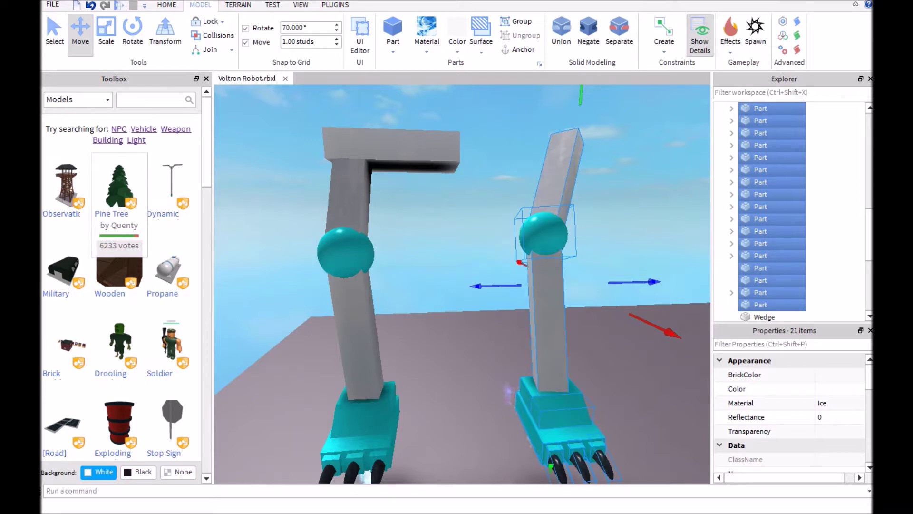
drag(549, 468, 476, 469)
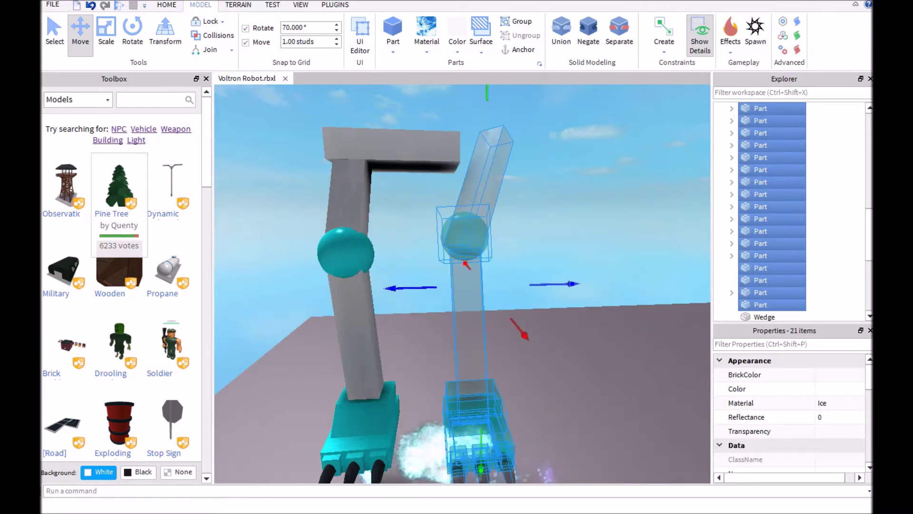
right_drag(476, 468, 457, 429)
click(457, 429)
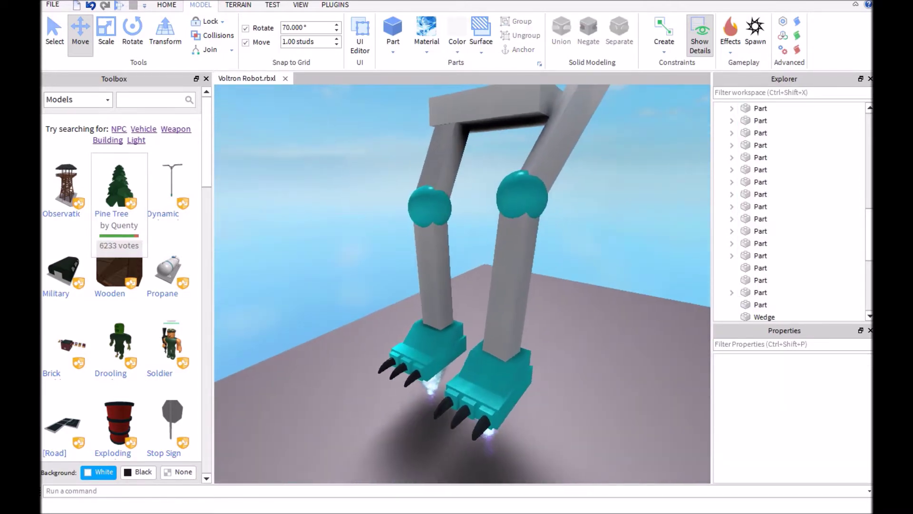
key(w)
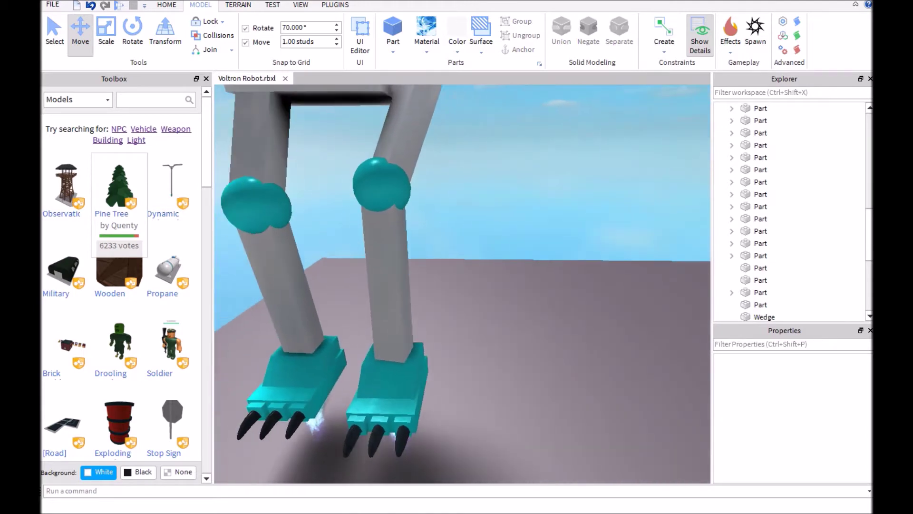
click(524, 382)
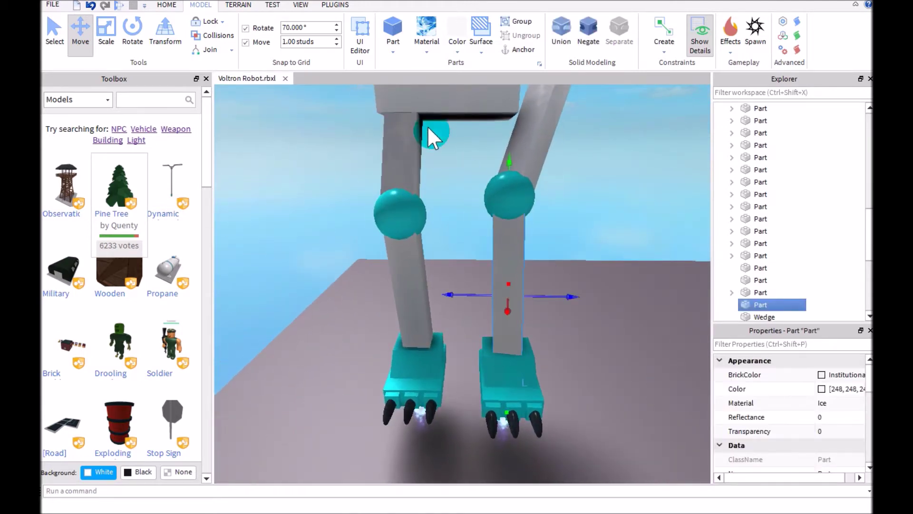
Lower the second leg and its clawed foot assembly.
click(132, 32)
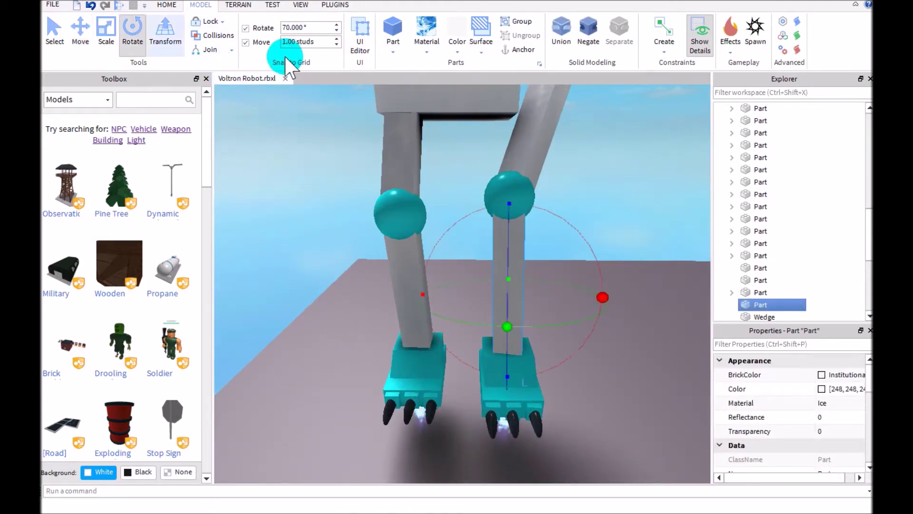
key(ctrl+5)
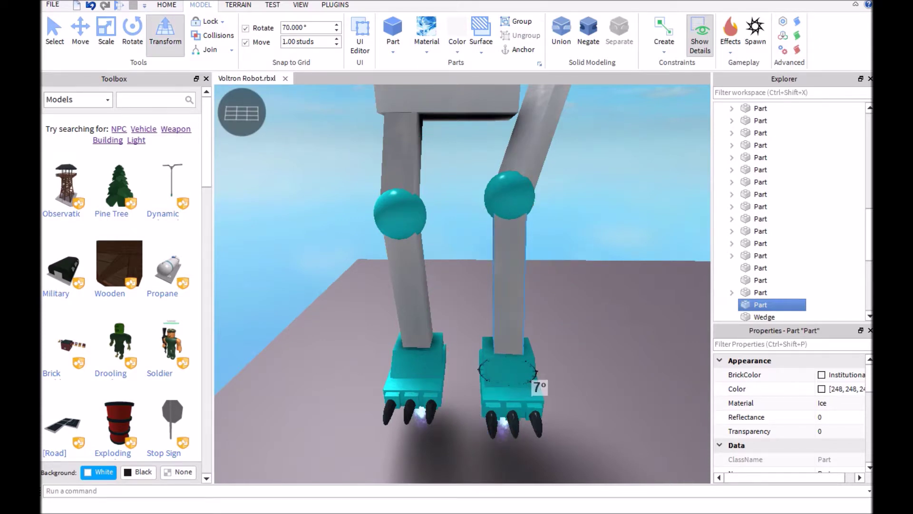
key(Escape)
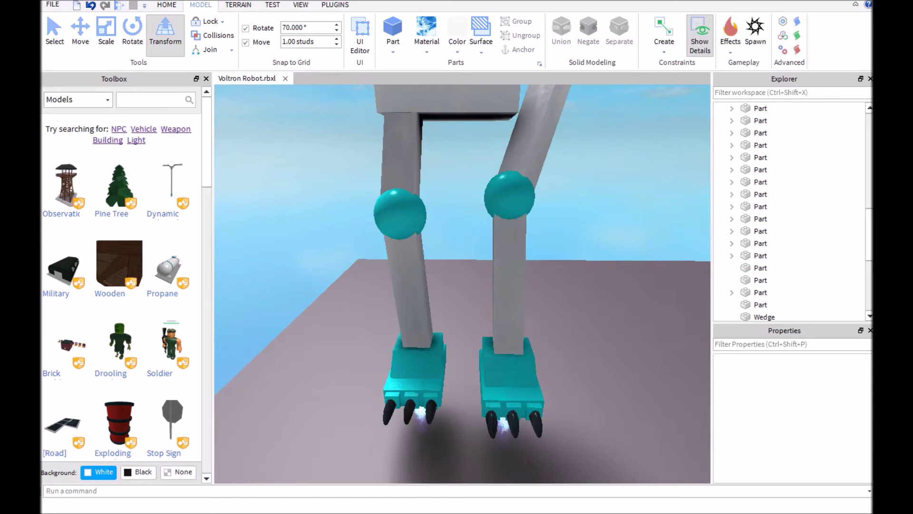
scroll(463, 284, down, 3)
scroll(462, 284, up, 4)
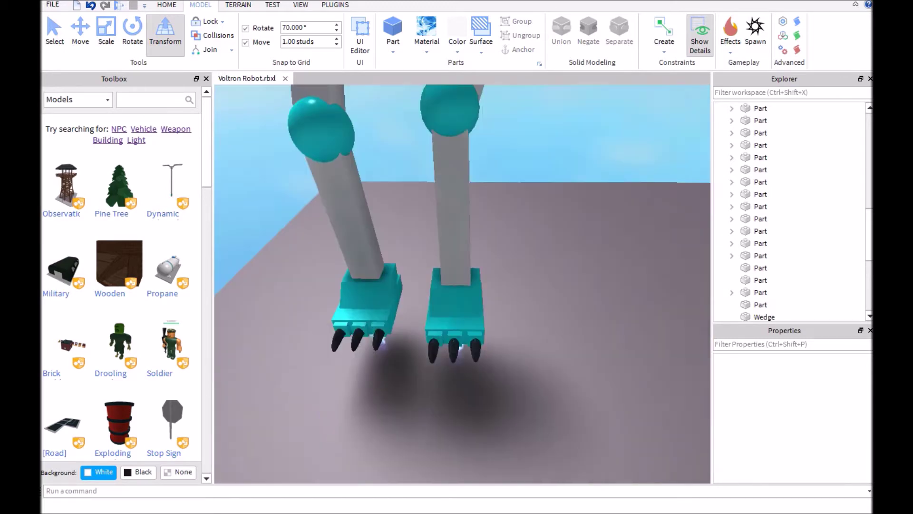
right_drag(462, 284, 239, 82)
click(79, 32)
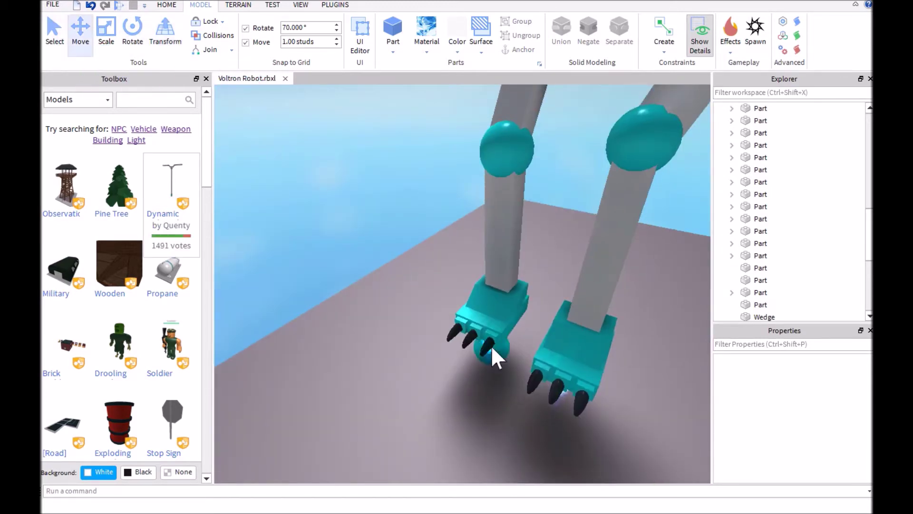
right_drag(489, 356, 371, 416)
click(446, 385)
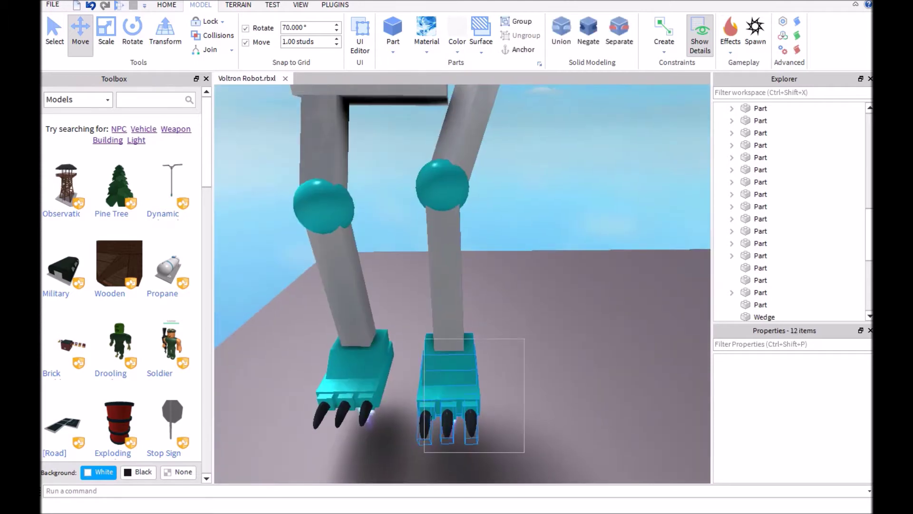
drag(440, 375, 445, 461)
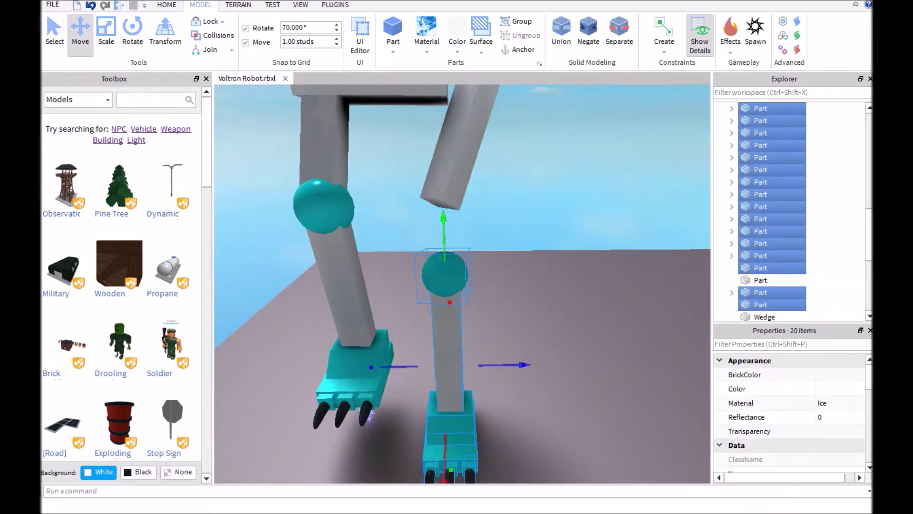
Rotate the second leg's upper segment upright and lower it toward the knee ball.
right_drag(371, 417, 492, 236)
click(482, 221)
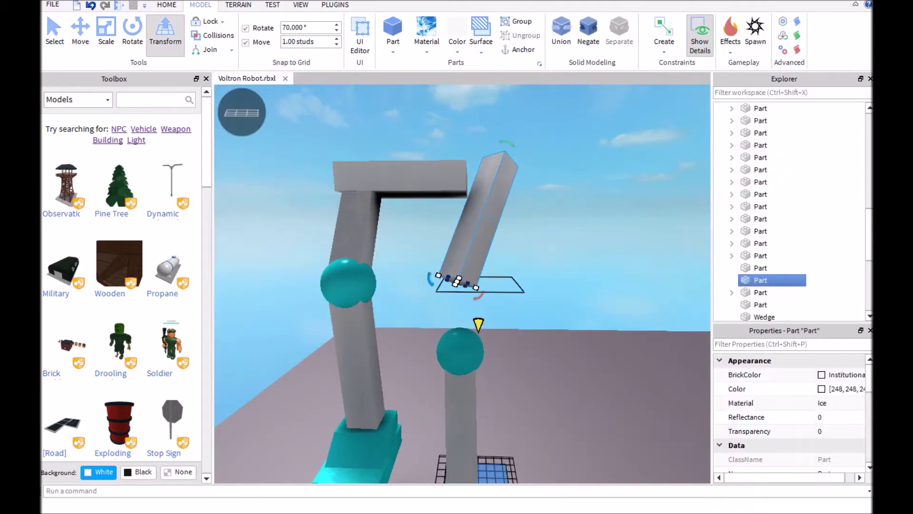
mouse_move(476, 293)
mouse_down()
mouse_move(429, 336)
mouse_move(458, 351)
mouse_move(477, 326)
mouse_up()
middle_drag(477, 326, 454, 318)
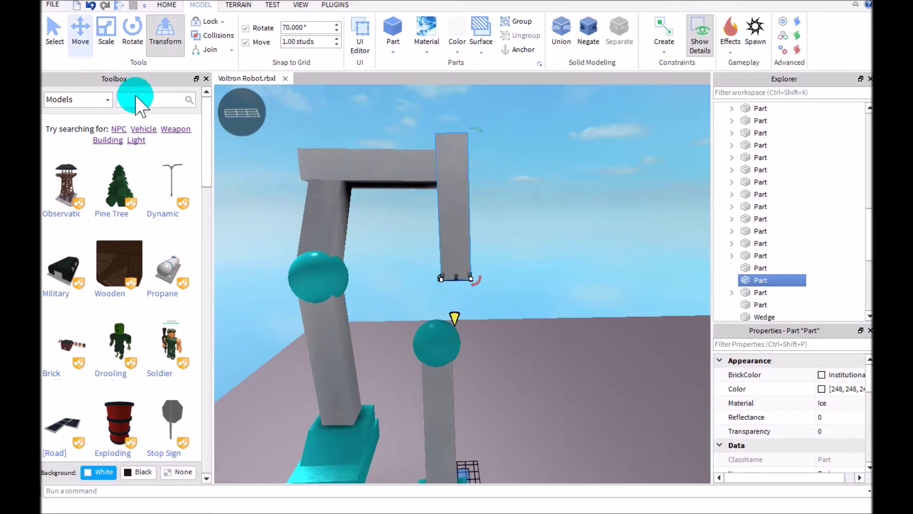
click(80, 32)
drag(456, 314, 457, 355)
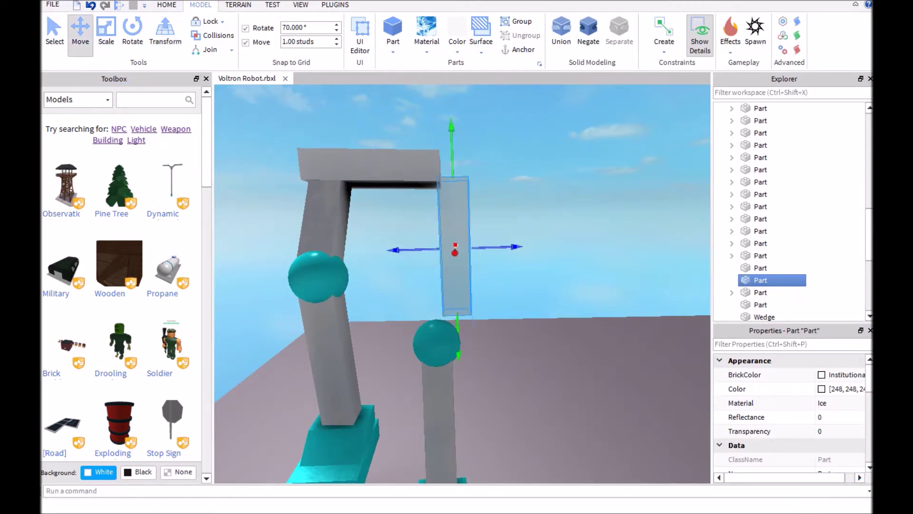
drag(473, 314, 474, 311)
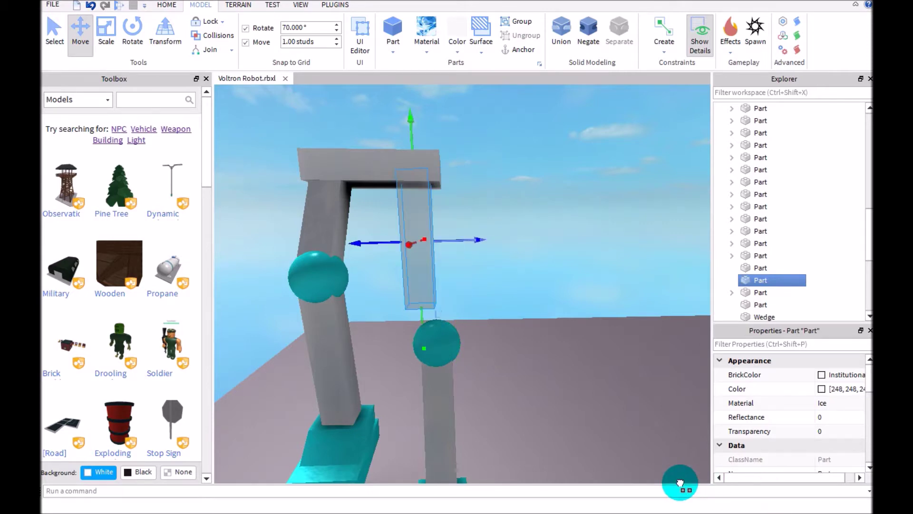
Slide the upper segment sideways so it hangs under the hip block.
mouse_move(772, 491)
right_down()
mouse_move(860, 442)
mouse_move(848, 449)
right_up()
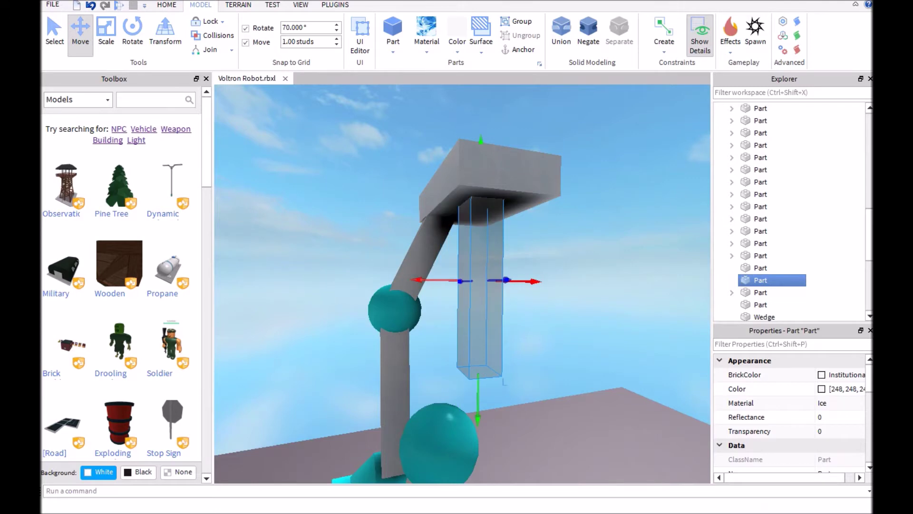
key(q)
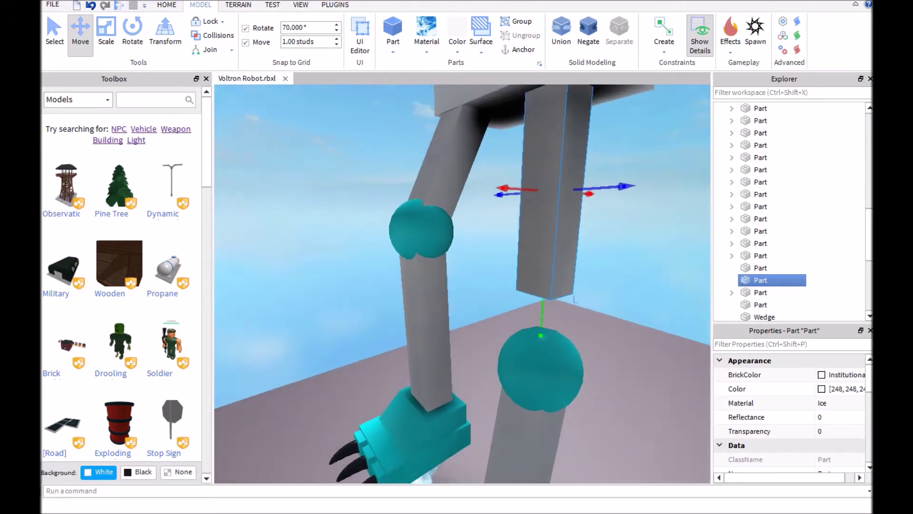
key(s)
key(e)
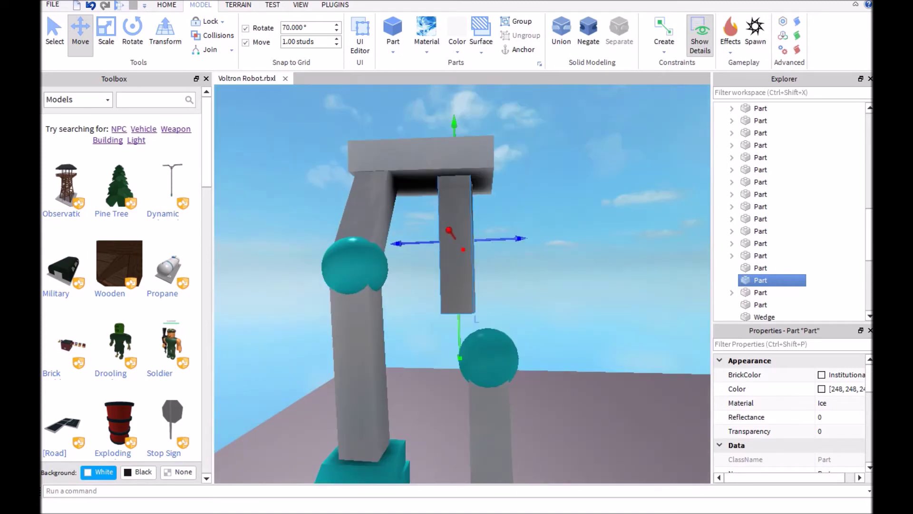
drag(524, 238, 540, 237)
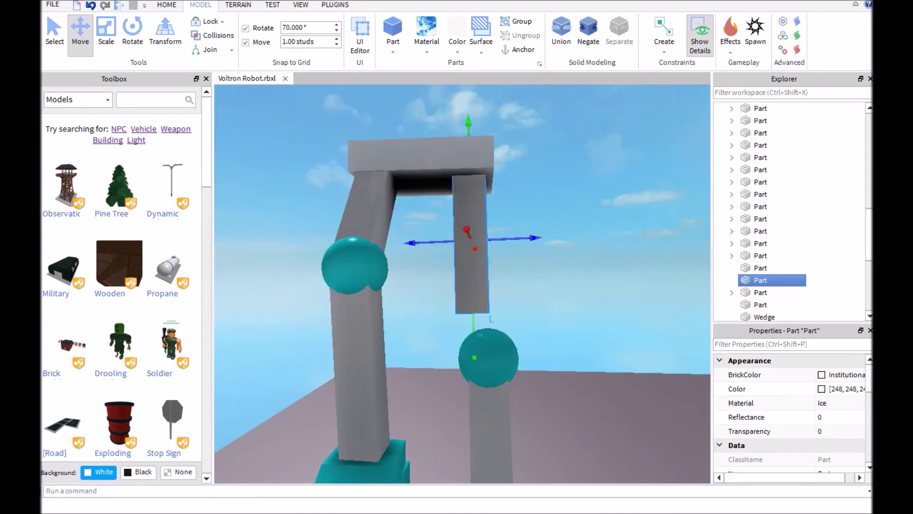
key(ctrl+5)
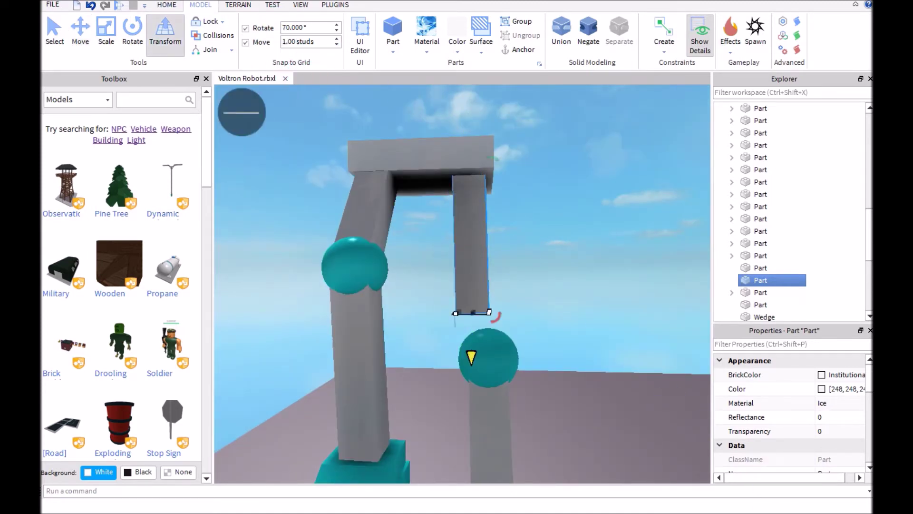
key(w)
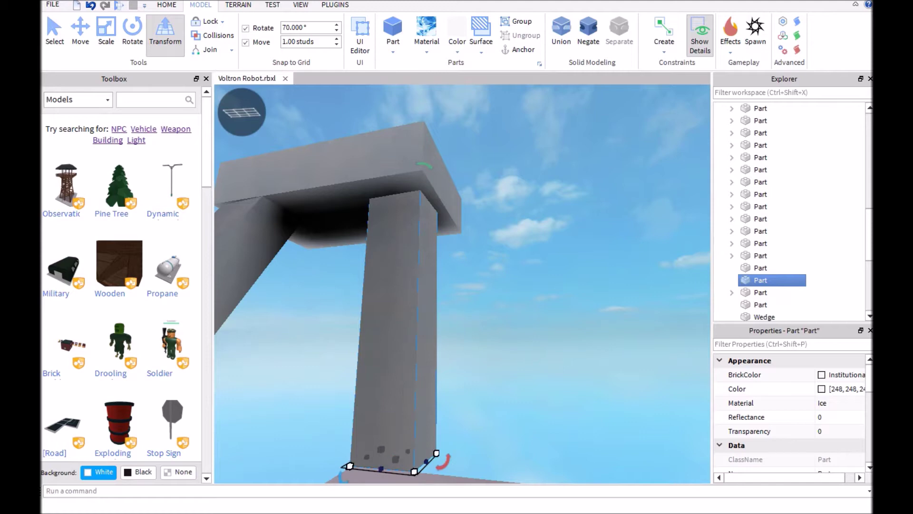
text(a)
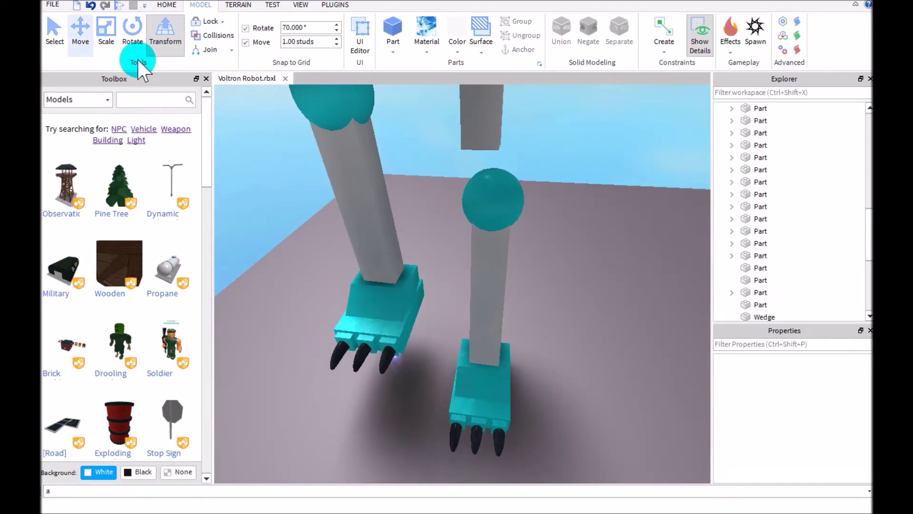
Select the second leg's parts and raise them toward the upper segment.
key(ctrl+2)
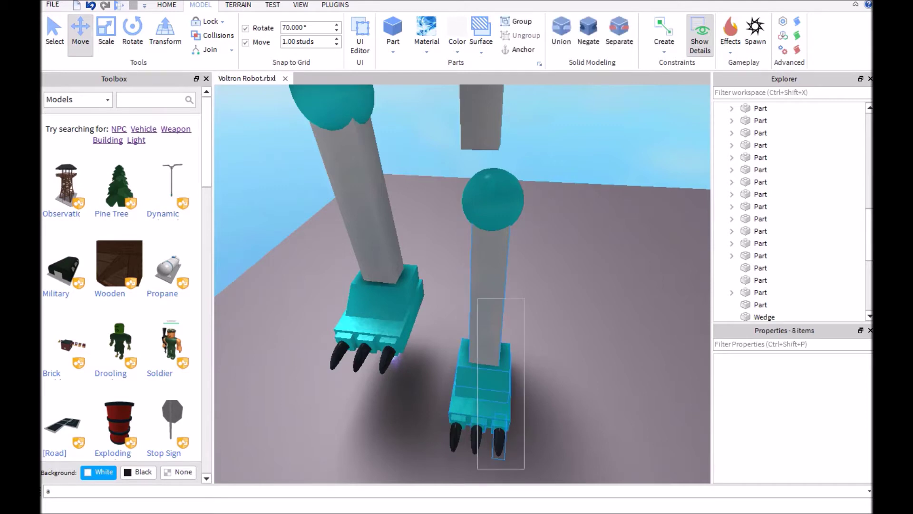
click(485, 400)
drag(499, 129, 499, 92)
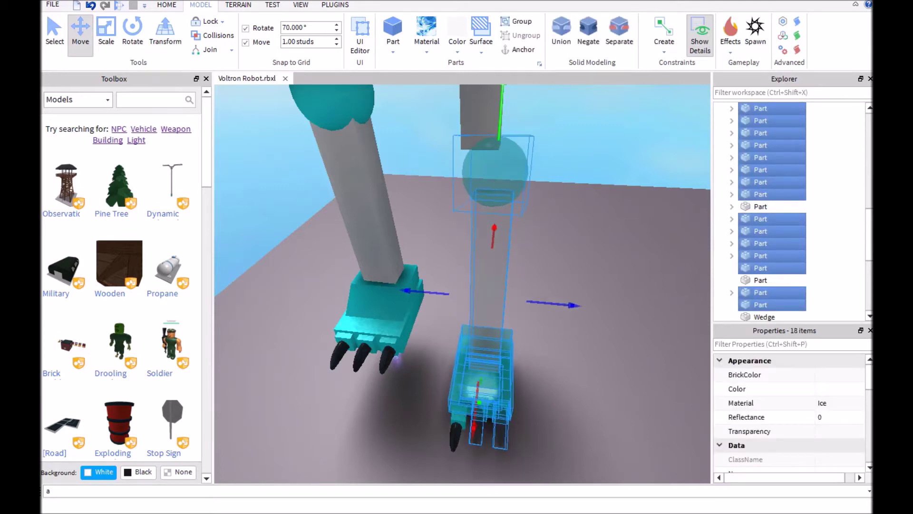
mouse_move(463, 285)
right_down()
mouse_move(464, 235)
mouse_move(465, 257)
right_up()
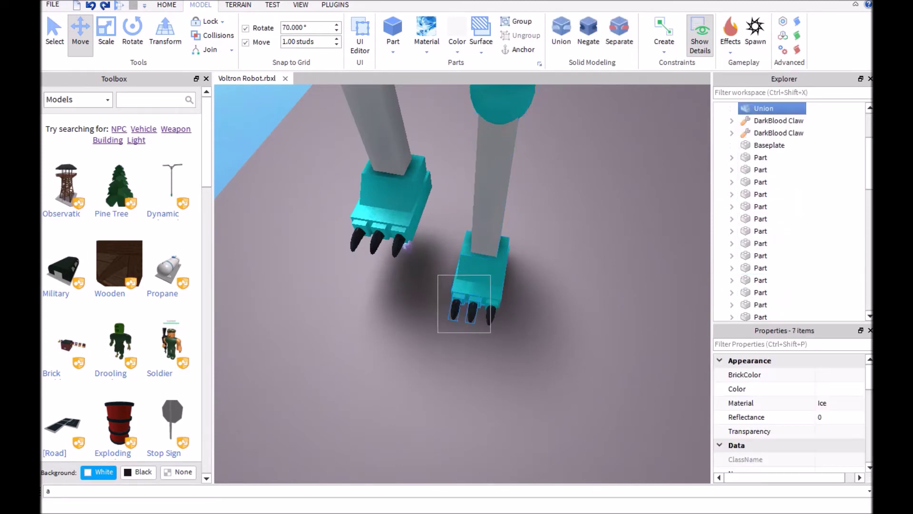
ctrl+click(493, 179)
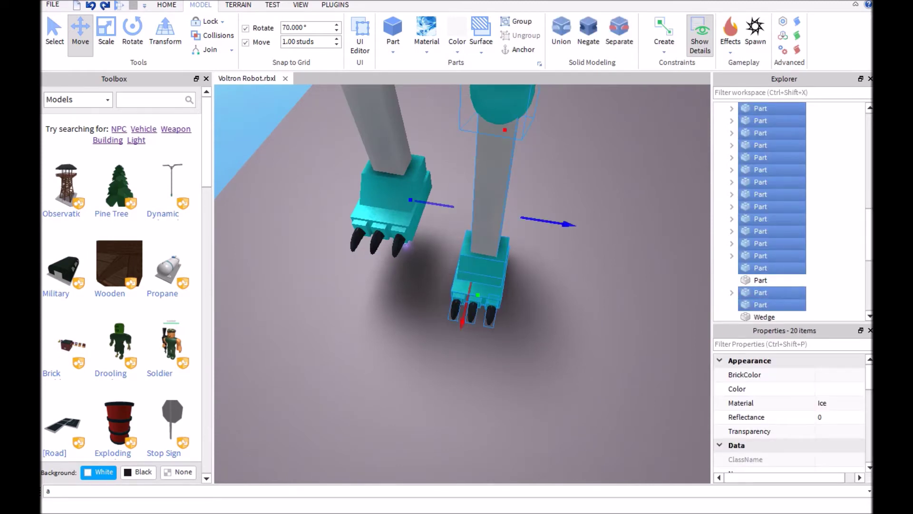
right_drag(464, 321, 464, 250)
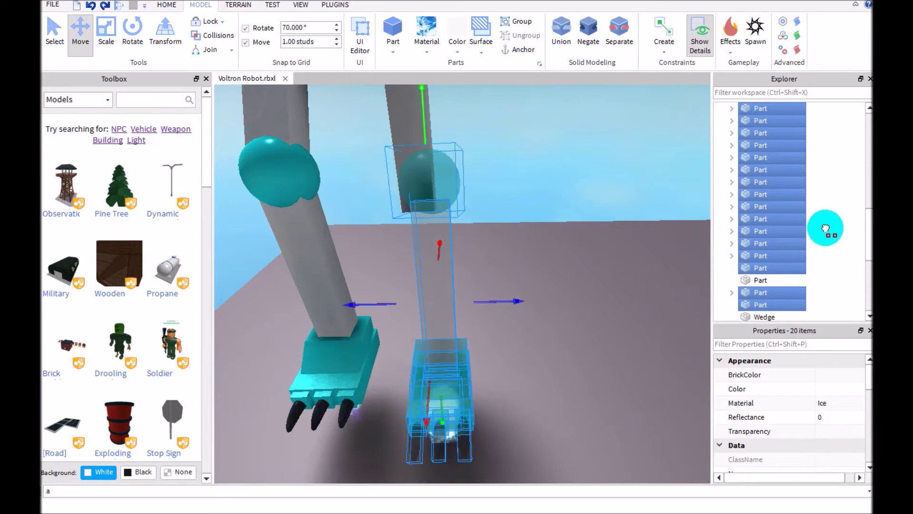
Shift the knee ball and foot sideways and along depth, then deselect.
right_drag(463, 285, 370, 271)
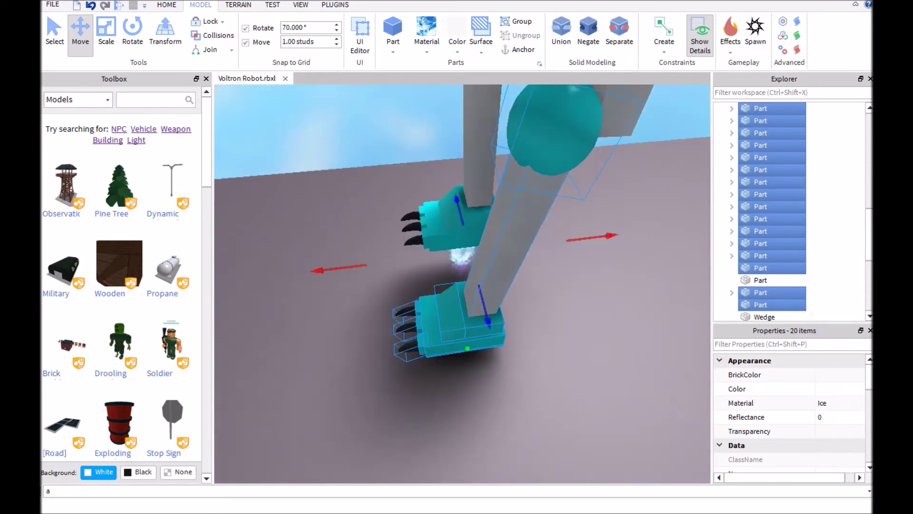
right_drag(464, 285, 464, 236)
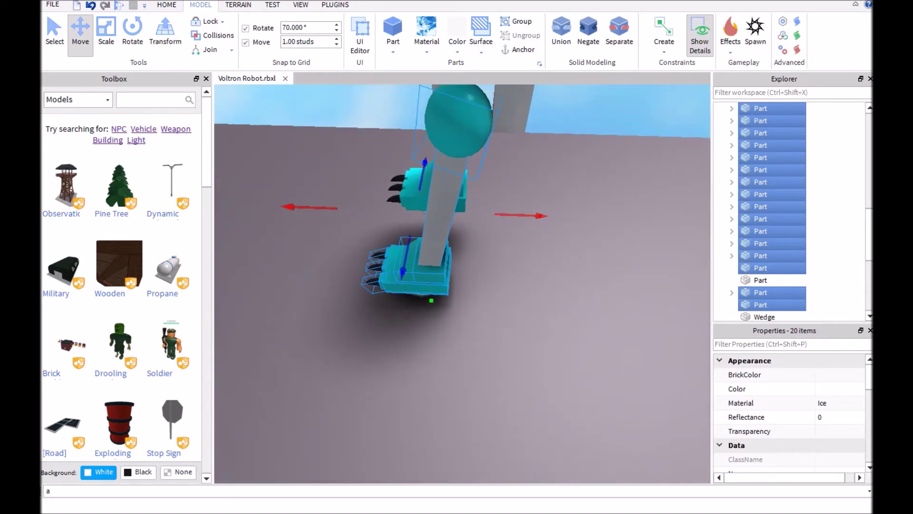
drag(518, 345, 542, 344)
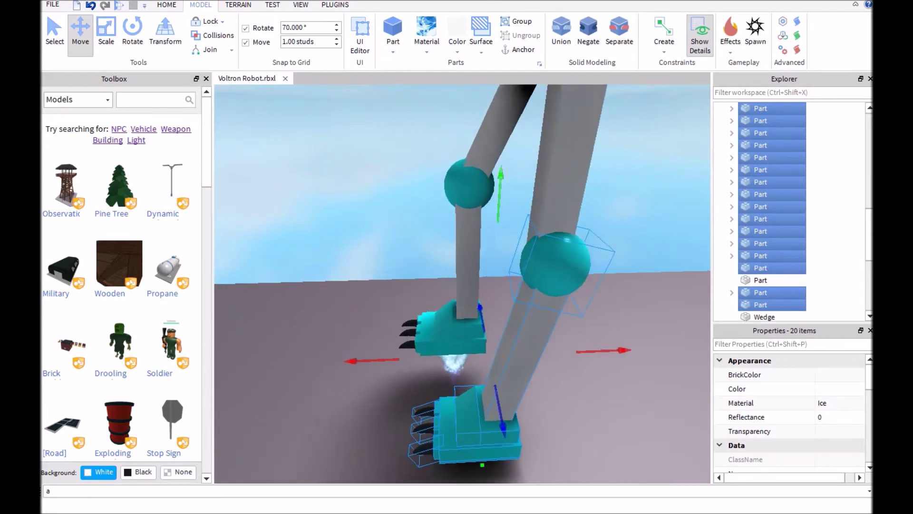
mouse_move(463, 285)
right_down()
mouse_move(400, 279)
mouse_move(428, 286)
right_up()
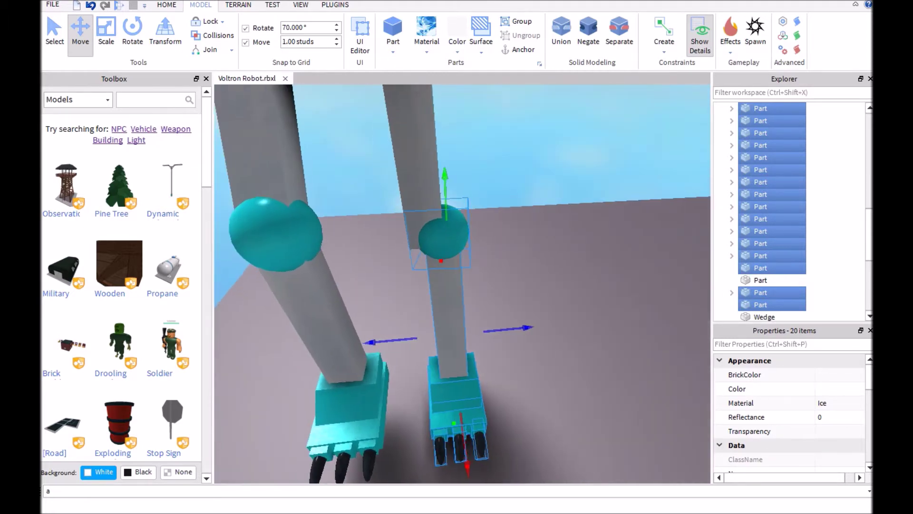
drag(532, 328, 500, 329)
click(606, 142)
Rotate the near leg's lower segment upright and slide it sideways.
right_drag(464, 285, 400, 286)
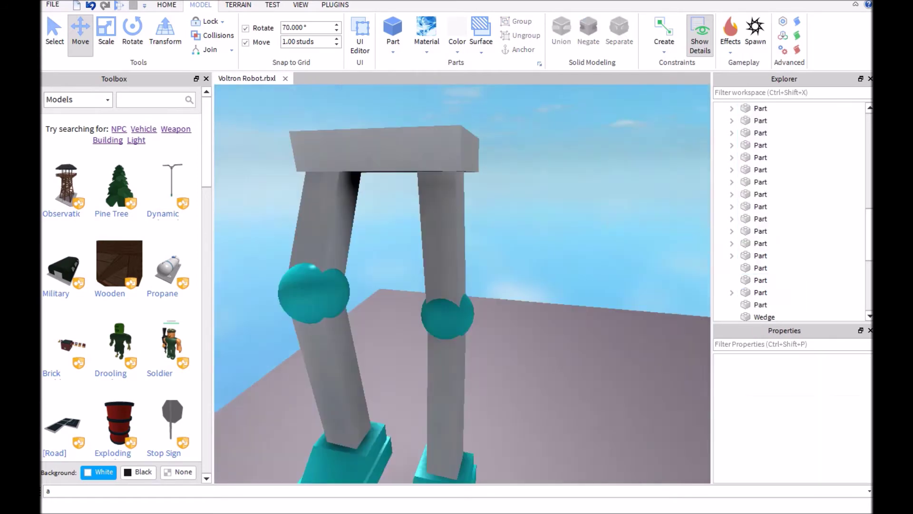
scroll(463, 286, down, 3)
mouse_move(464, 286)
right_down()
mouse_move(499, 321)
mouse_move(570, 322)
mouse_move(464, 213)
right_up()
scroll(464, 286, down, 3)
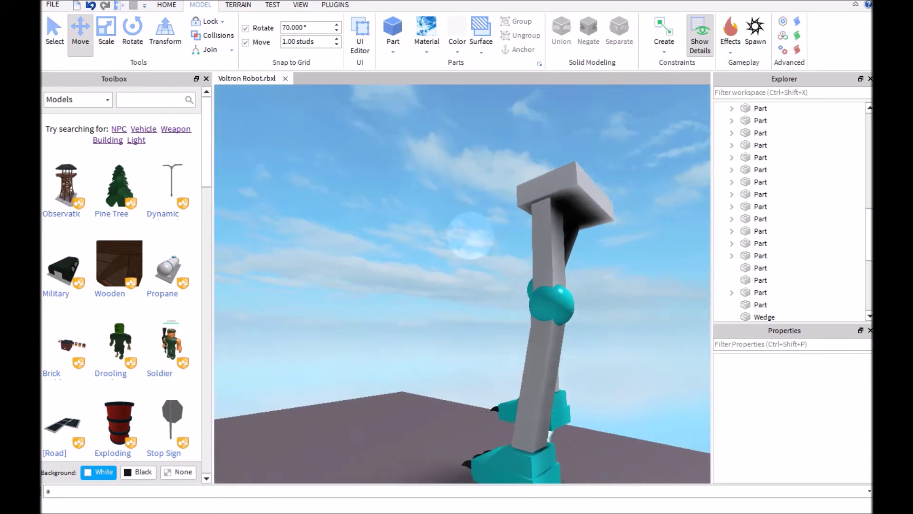
scroll(463, 286, up, 2)
mouse_move(463, 285)
right_down()
mouse_move(428, 321)
mouse_move(457, 335)
mouse_move(464, 293)
right_up()
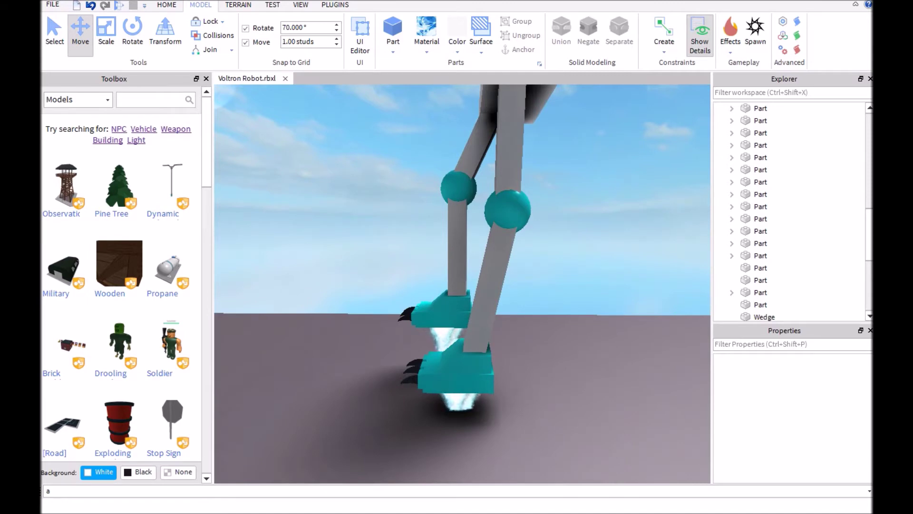
click(485, 300)
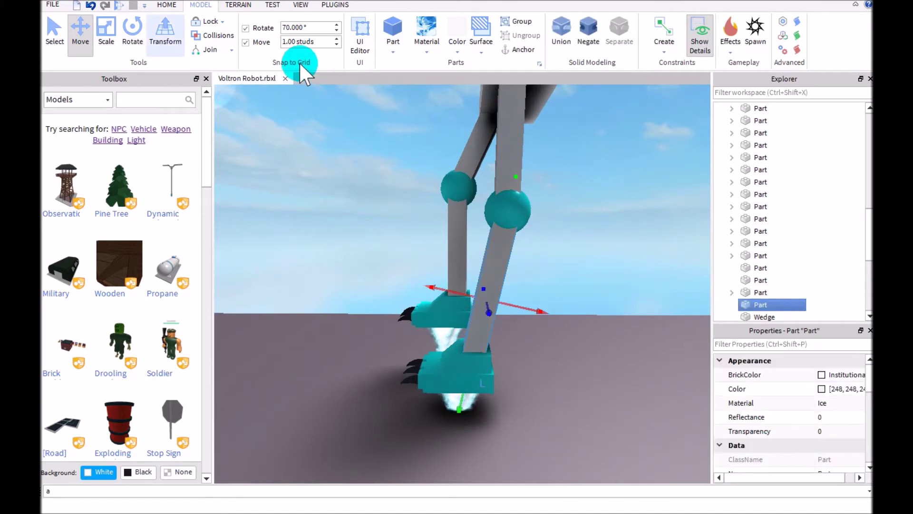
key(ctrl+5)
mouse_move(487, 172)
mouse_down()
mouse_move(467, 153)
mouse_move(479, 133)
mouse_up()
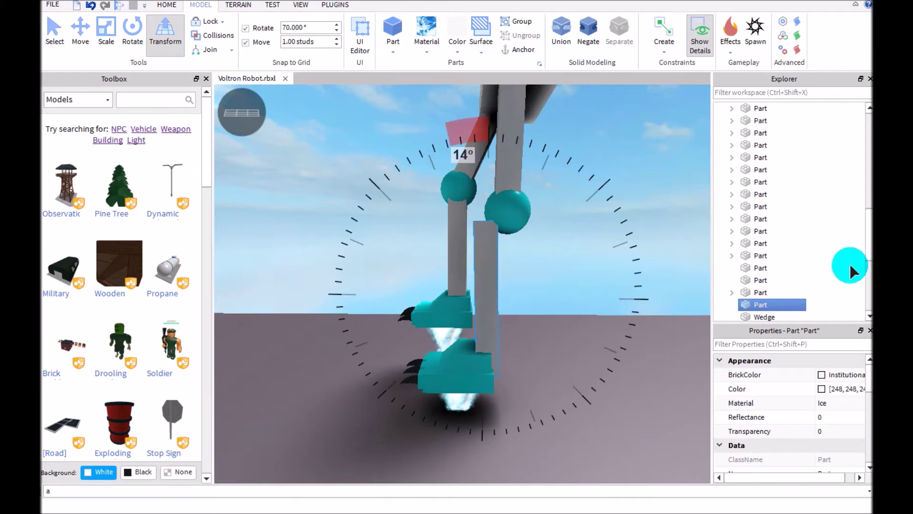
drag(850, 270, 694, 506)
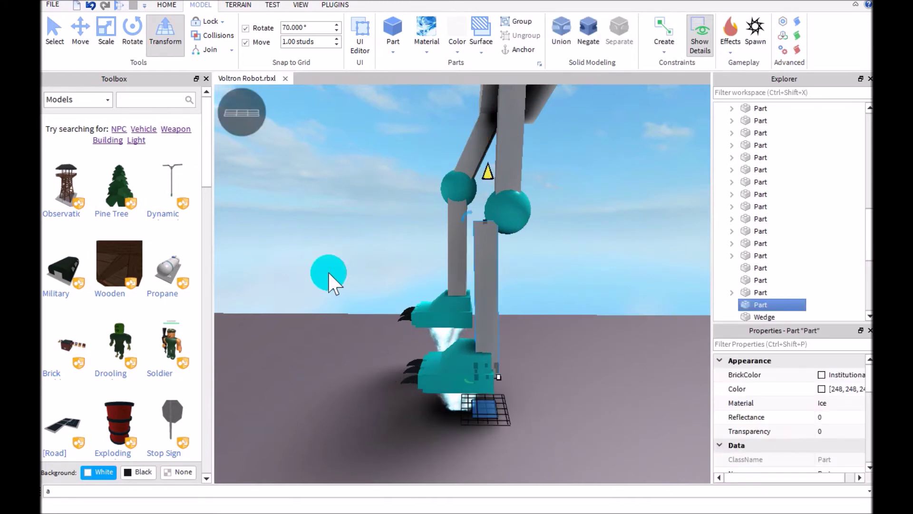
key(ctrl+2)
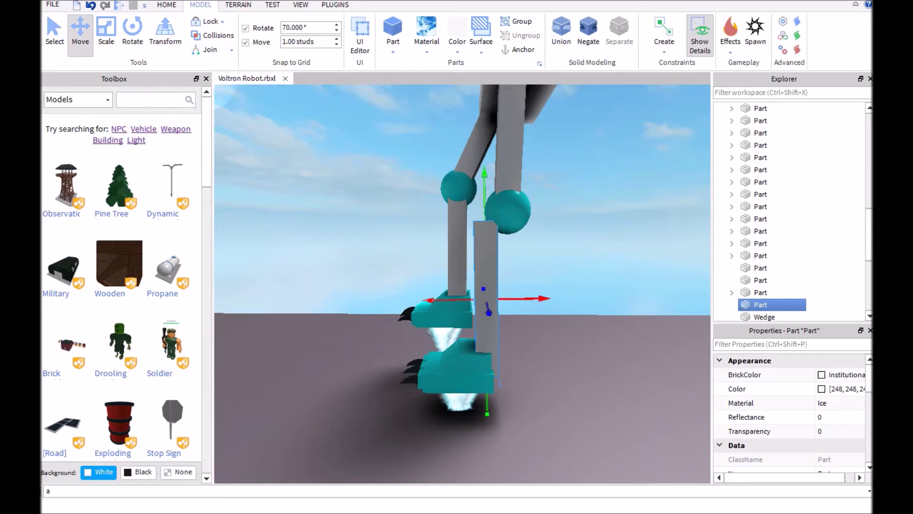
drag(544, 299, 566, 298)
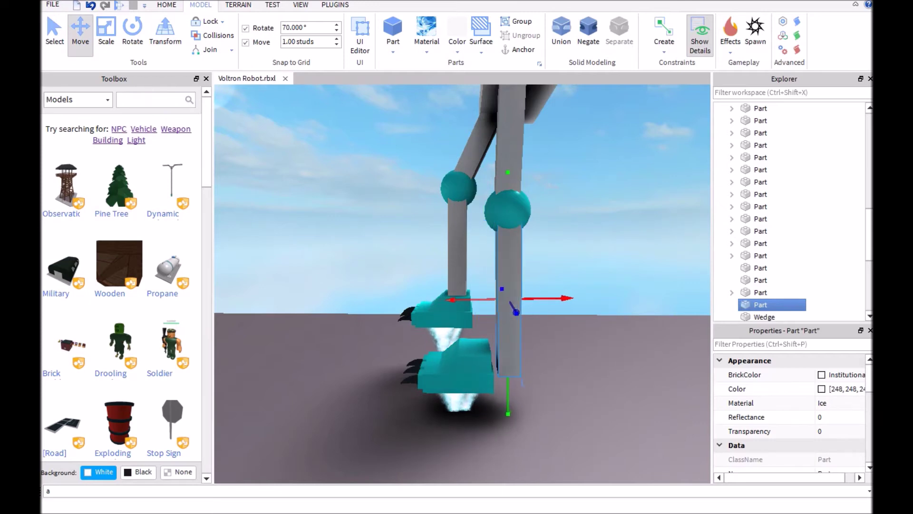
Box-select the clawed foot and slide it under the straightened segment.
drag(385, 328, 499, 421)
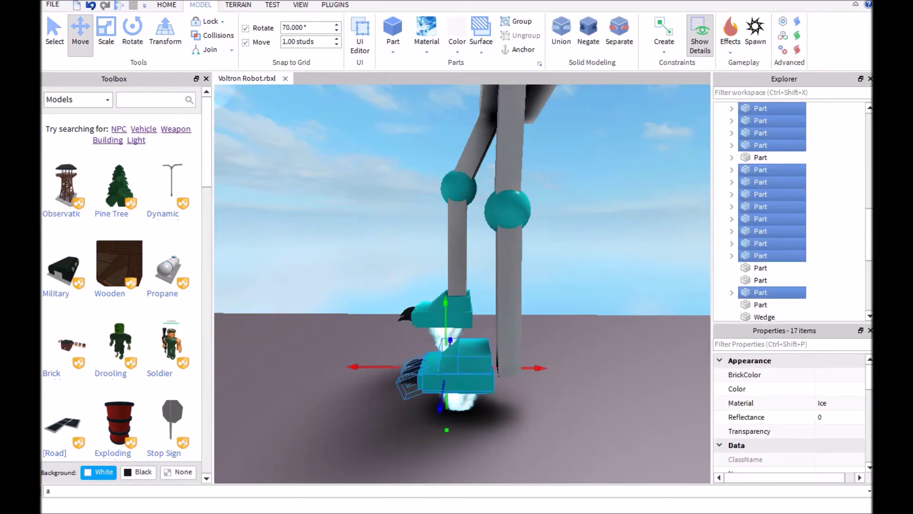
drag(544, 368, 579, 368)
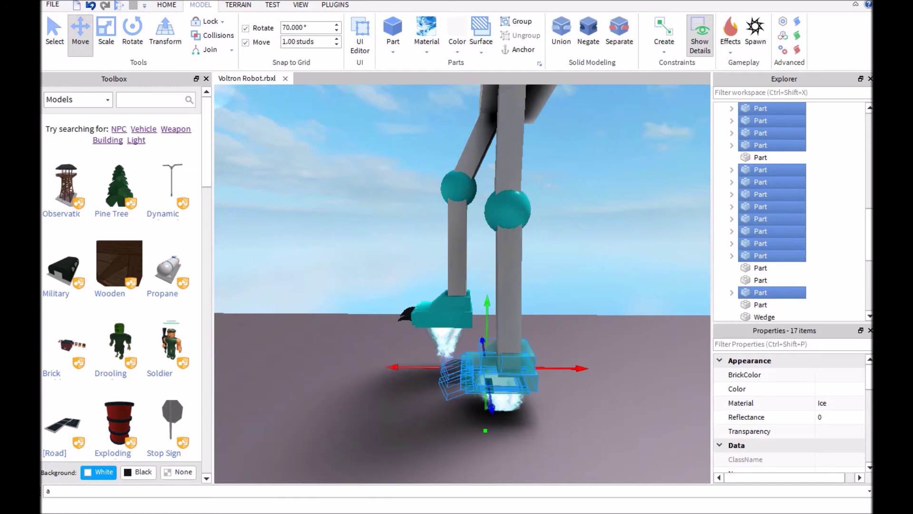
key(Escape)
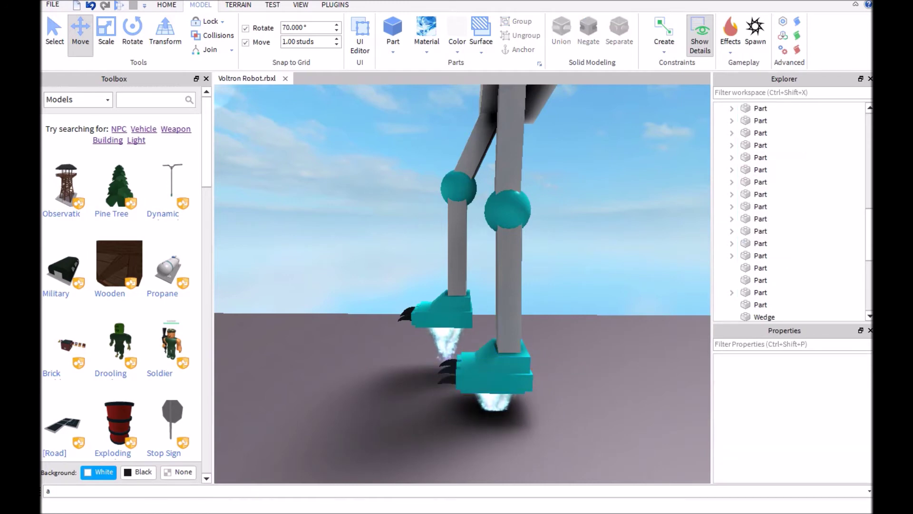
drag(492, 382, 533, 355)
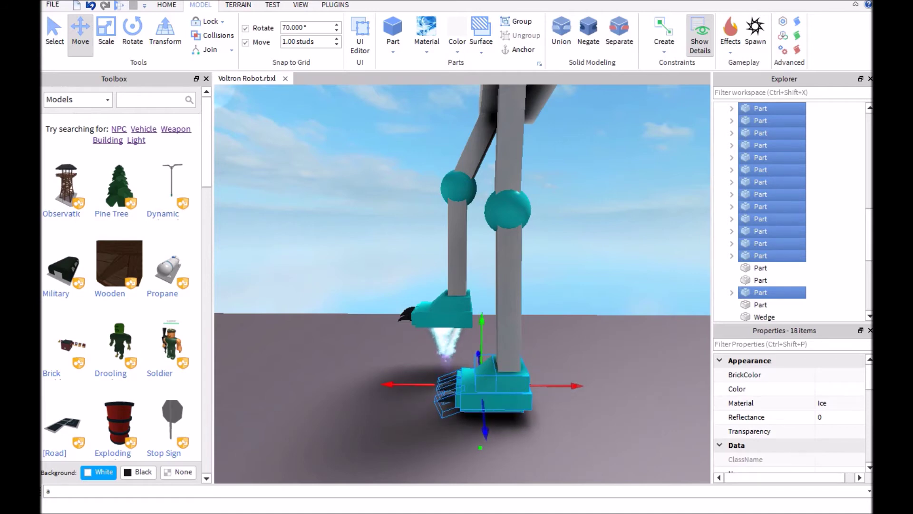
key(Escape)
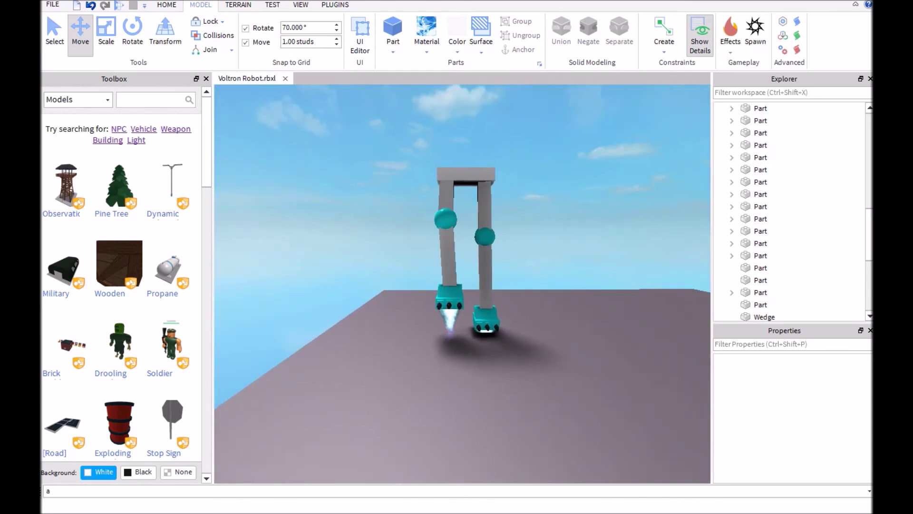
shift+click(761, 270)
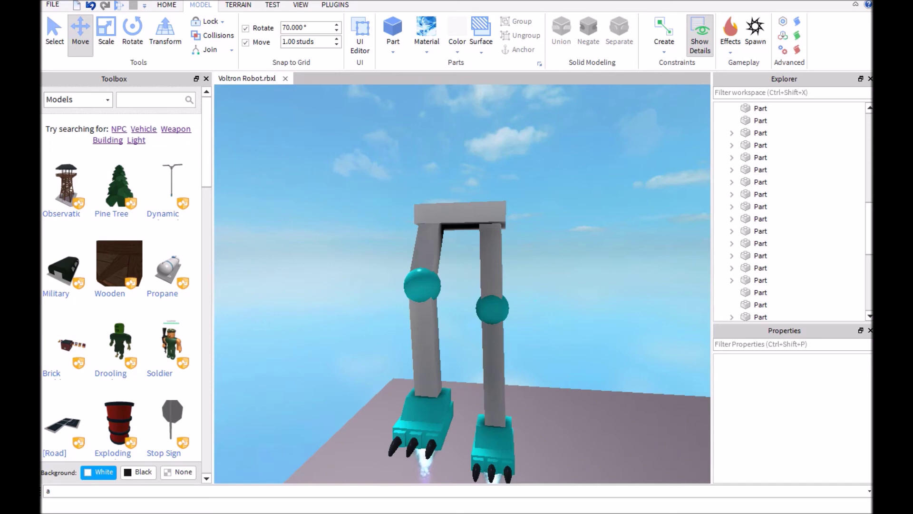
mouse_move(462, 250)
right_down()
mouse_move(462, 322)
mouse_move(462, 250)
right_up()
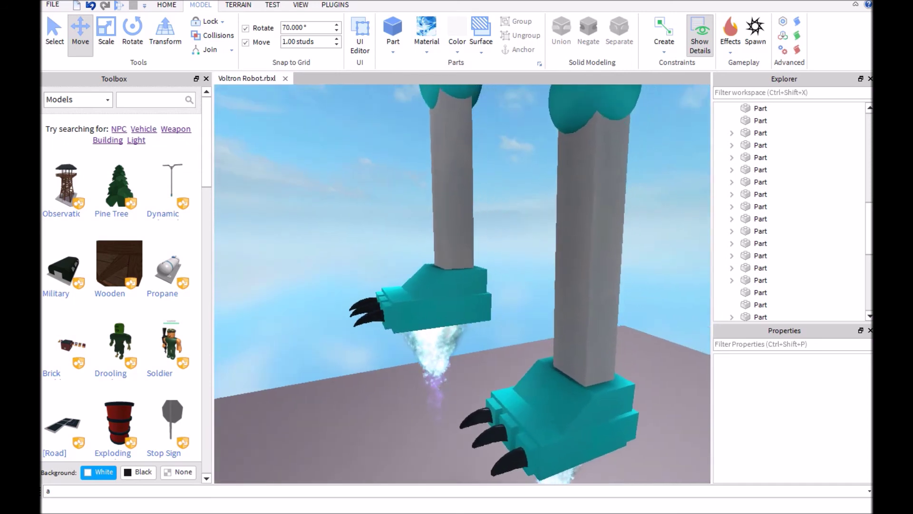
right_drag(462, 285, 320, 286)
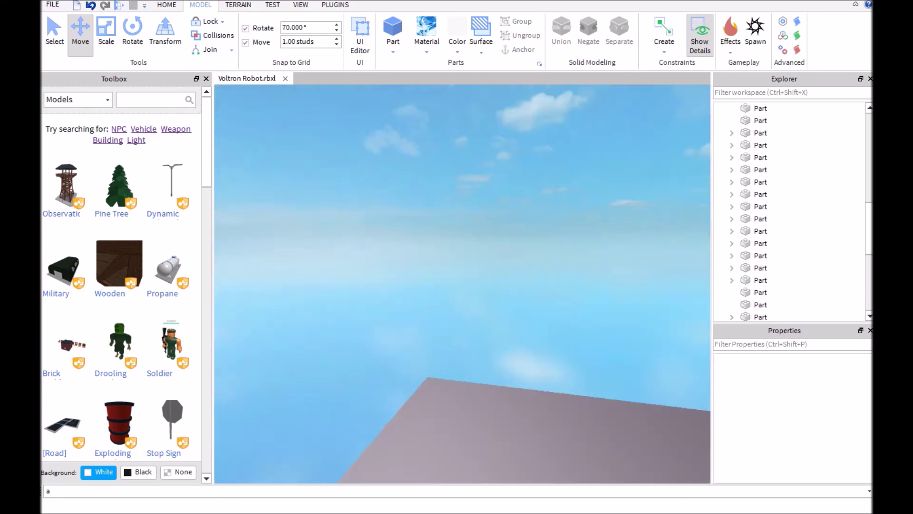
right_drag(462, 285, 391, 285)
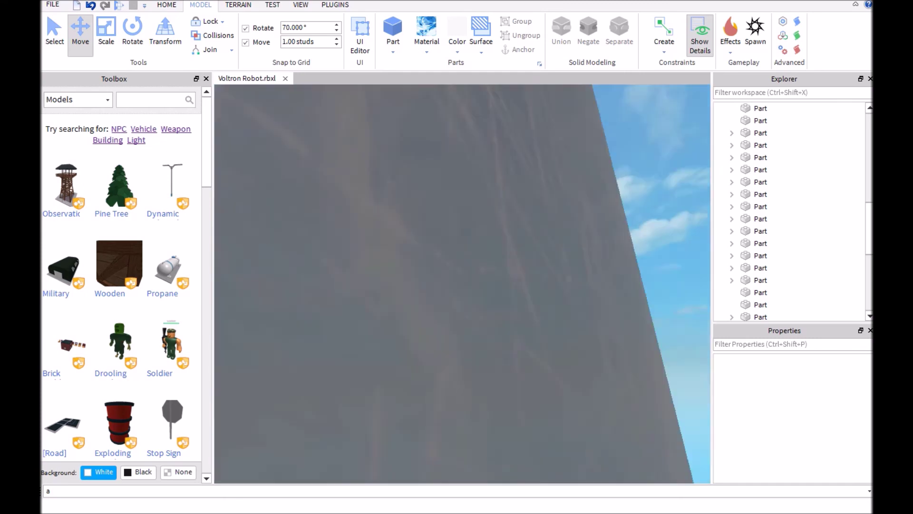
key(s)
key(q)
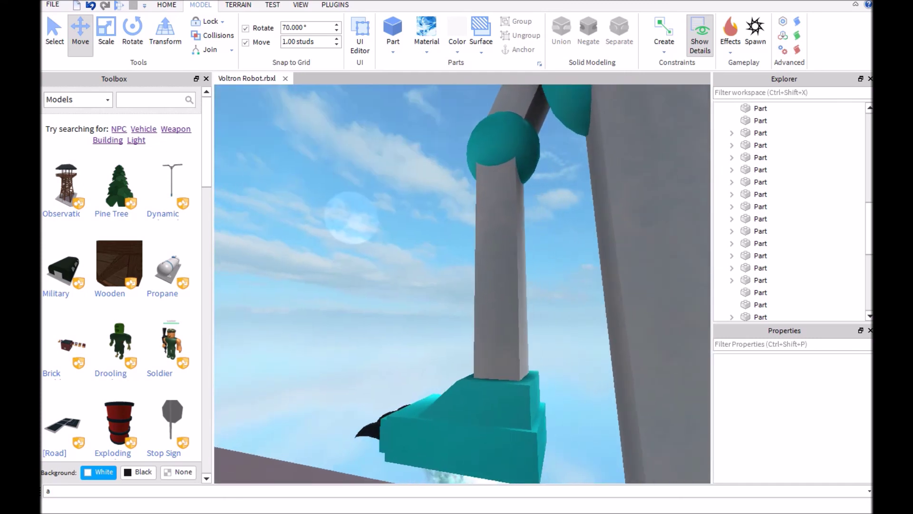
right_drag(462, 285, 391, 286)
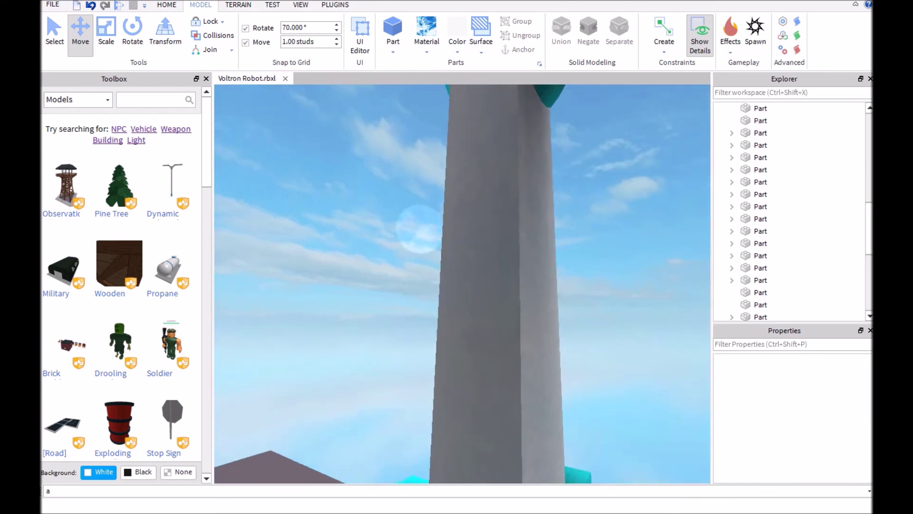
key(s)
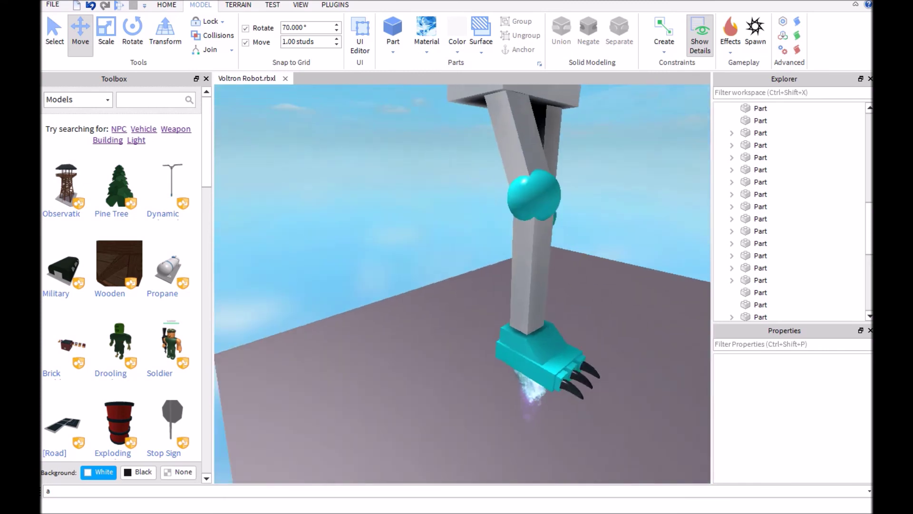
right_drag(462, 286, 391, 286)
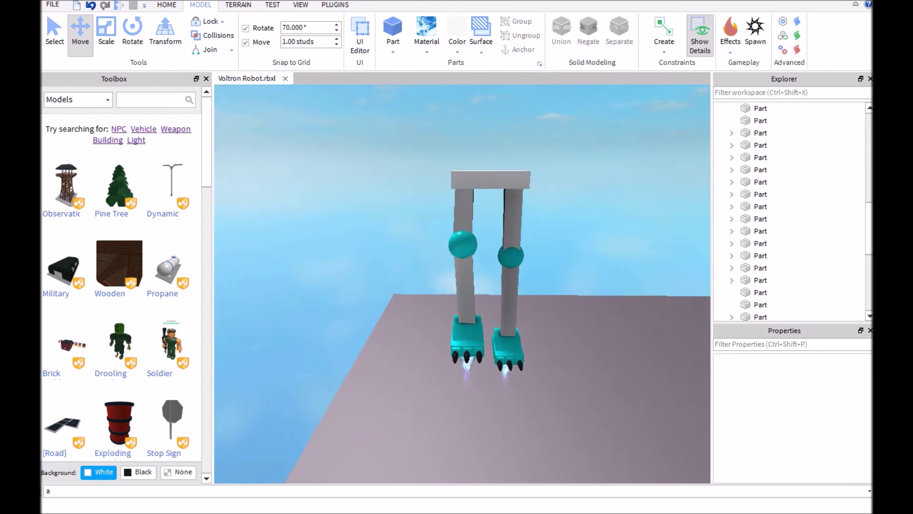
right_drag(463, 286, 392, 285)
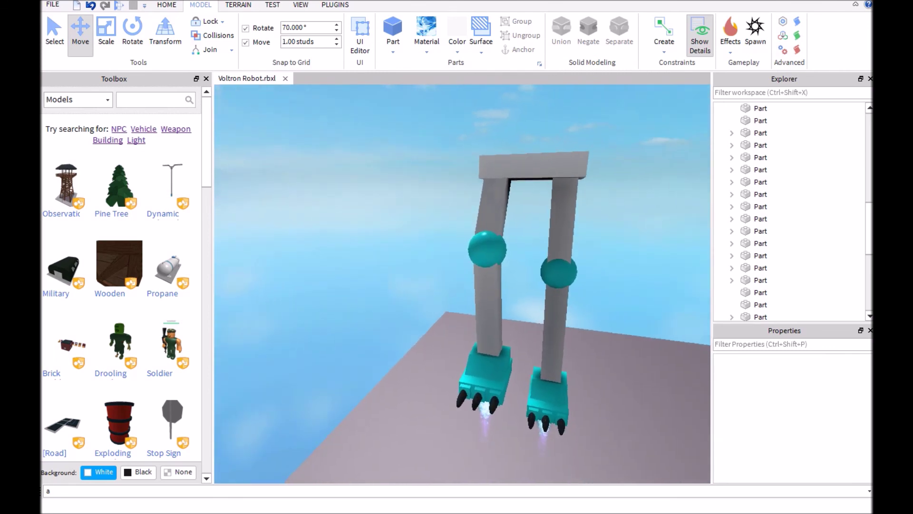